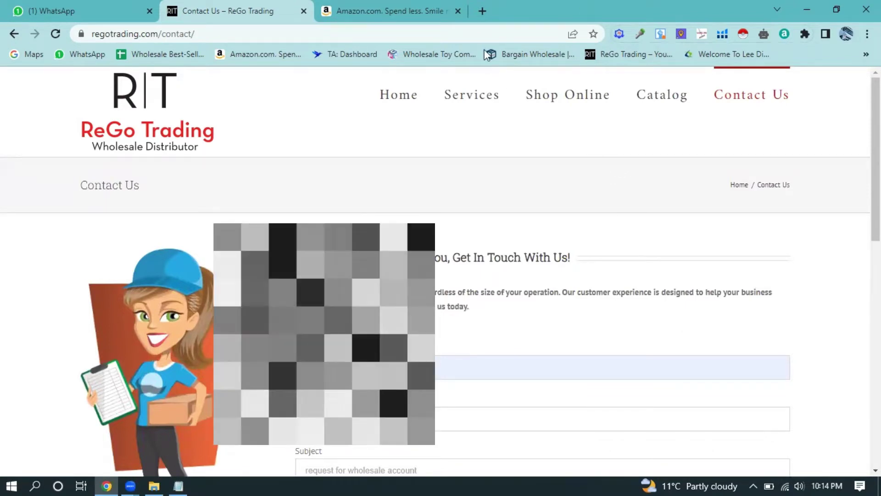
# - Open the Bargain Wholesale site in a new tab and go to its Register page
pyautogui.click(481, 11)
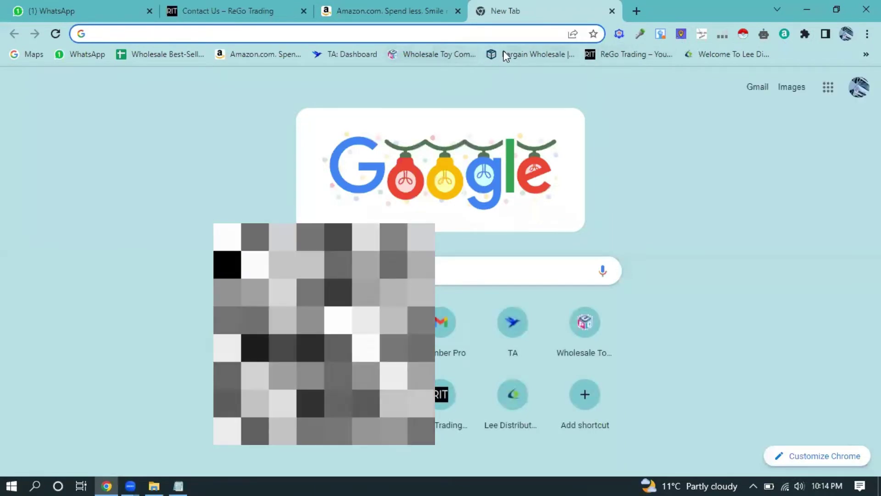
pyautogui.click(533, 54)
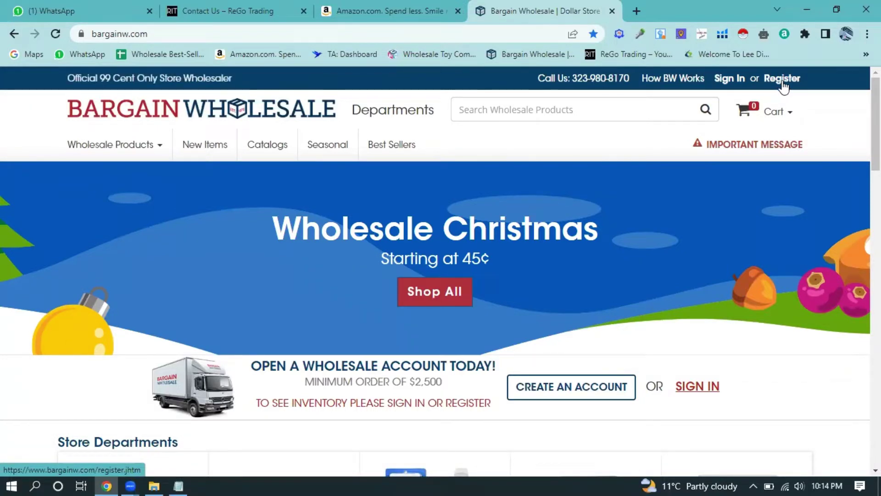
pyautogui.click(783, 83)
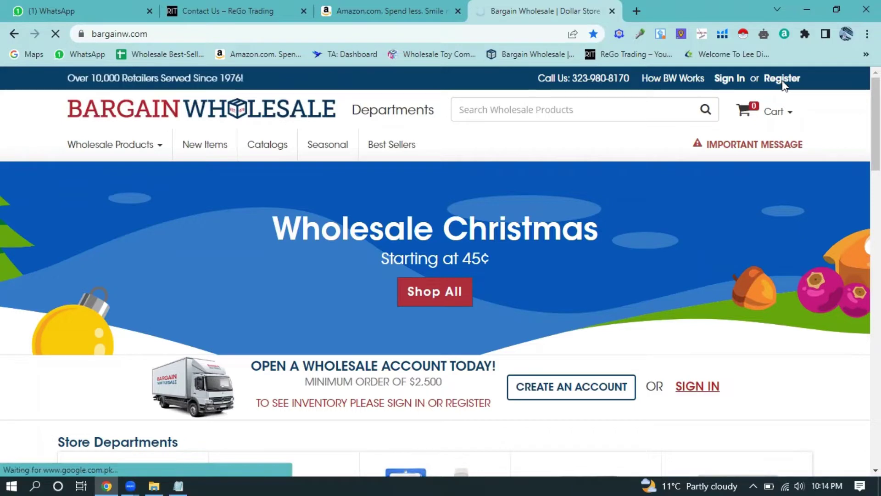
# - Scroll through the whole Join Today Free form down to Next Step and back to the top
pyautogui.scroll(-2, 429, 250)
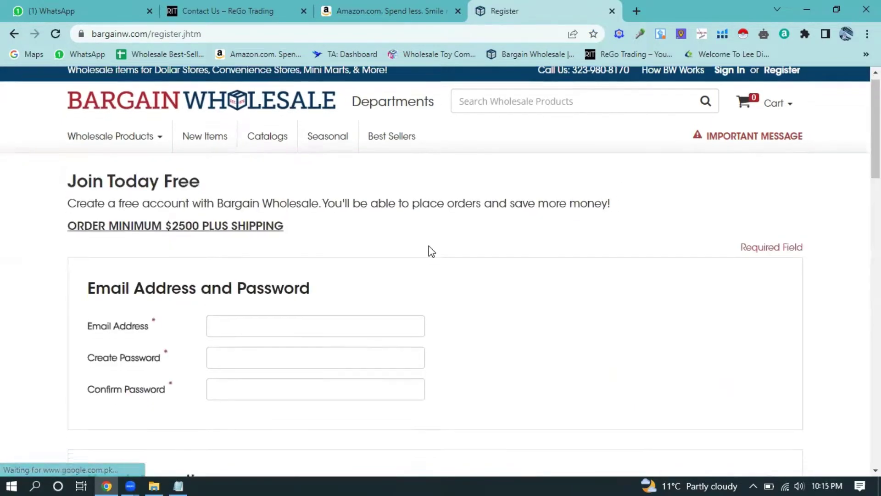
pyautogui.scroll(-1, 236, 265)
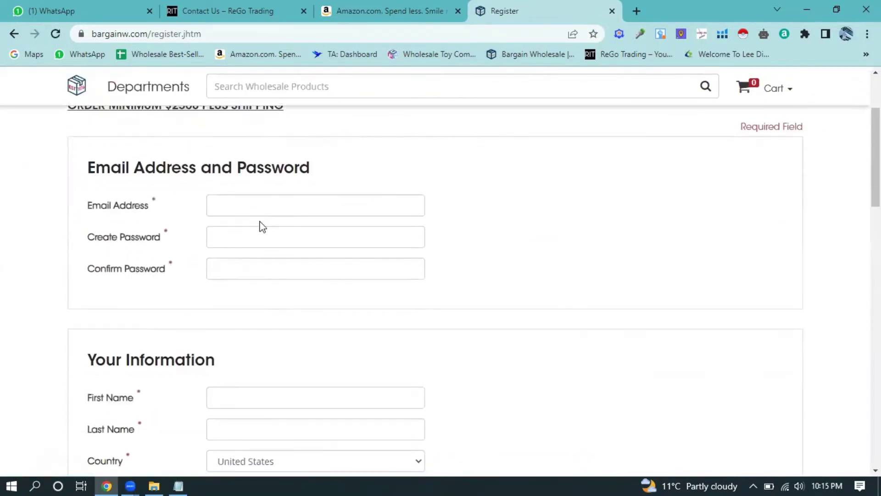
pyautogui.scroll(-1, 244, 274)
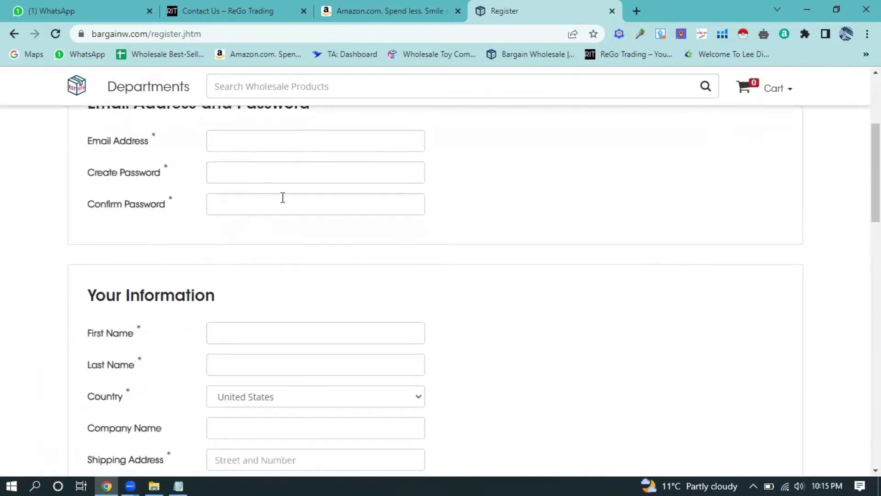
pyautogui.scroll(-1, 257, 250)
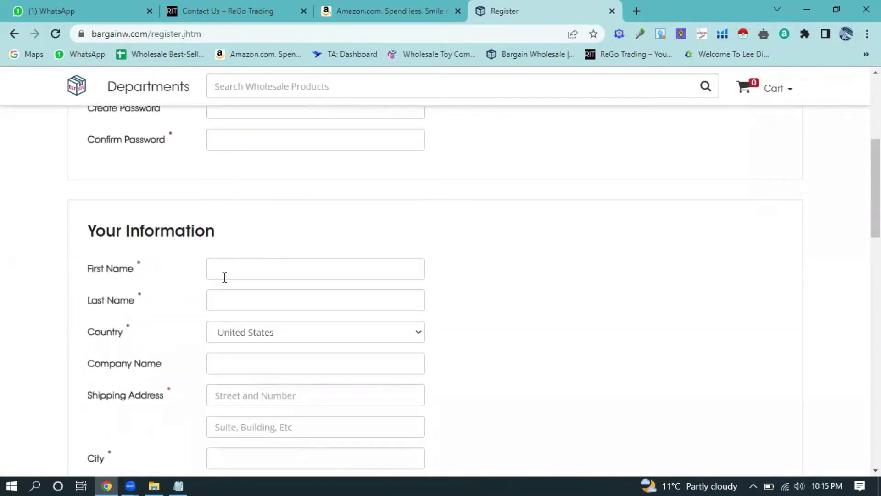
pyautogui.scroll(-1, 269, 277)
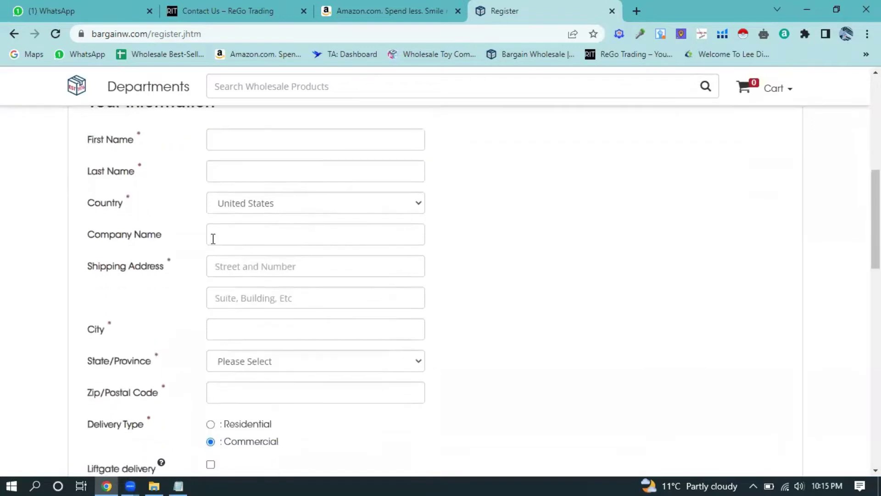
pyautogui.scroll(-1, 283, 242)
pyautogui.scroll(-1, 295, 235)
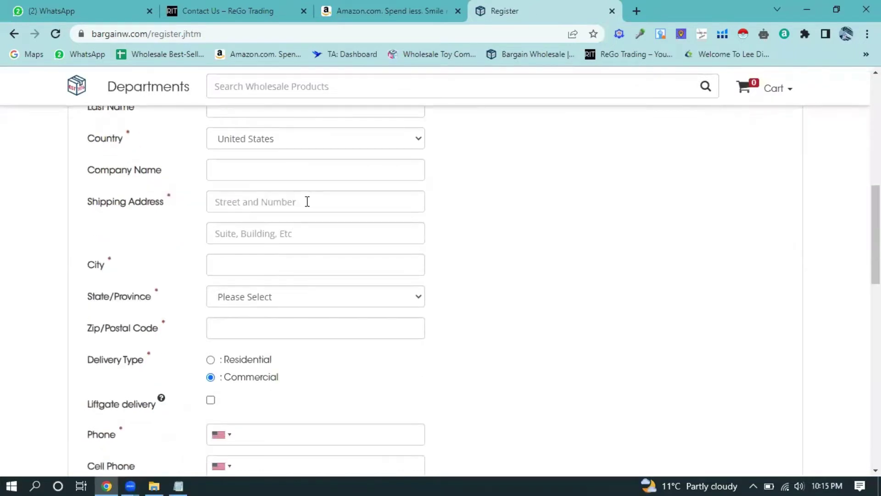
pyautogui.scroll(-1, 298, 203)
pyautogui.scroll(-1, 268, 209)
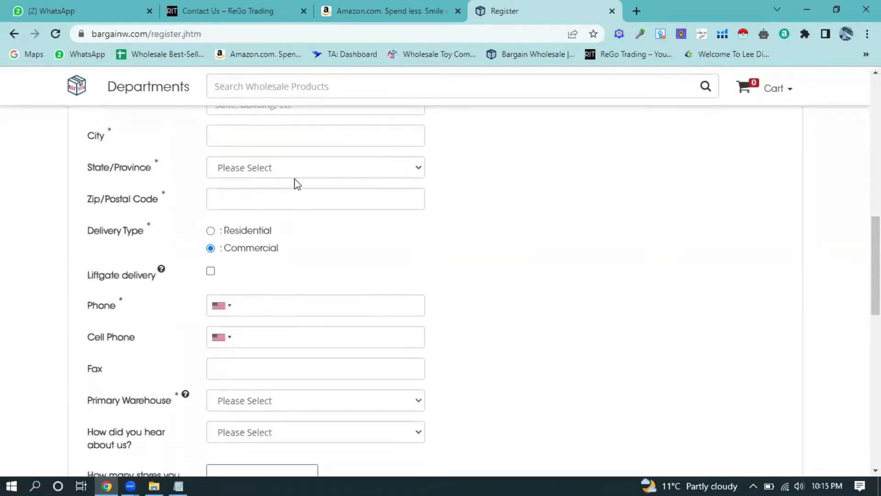
pyautogui.scroll(-2, 280, 218)
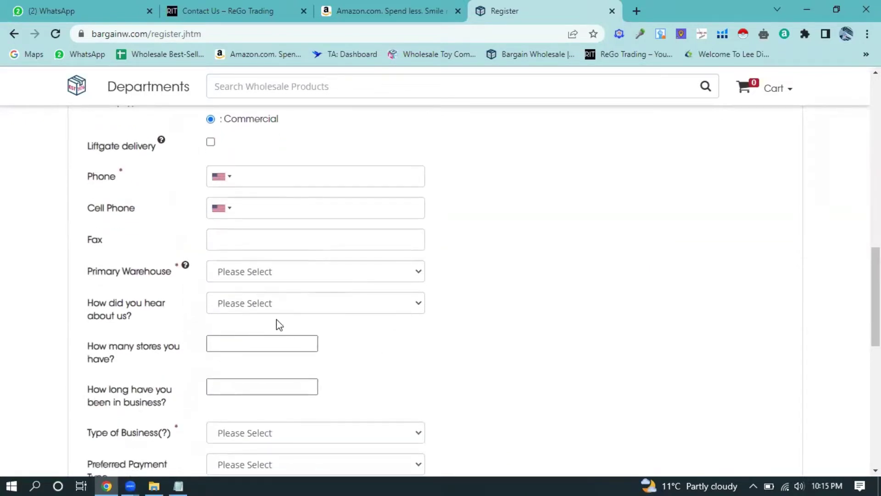
pyautogui.scroll(-2, 277, 325)
pyautogui.scroll(-1, 297, 315)
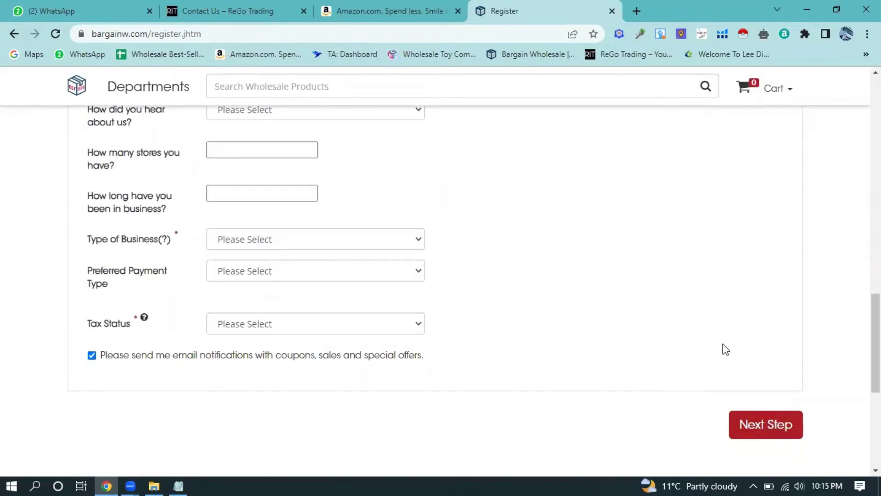
pyautogui.scroll(14, 305, 219)
pyautogui.scroll(5, 294, 239)
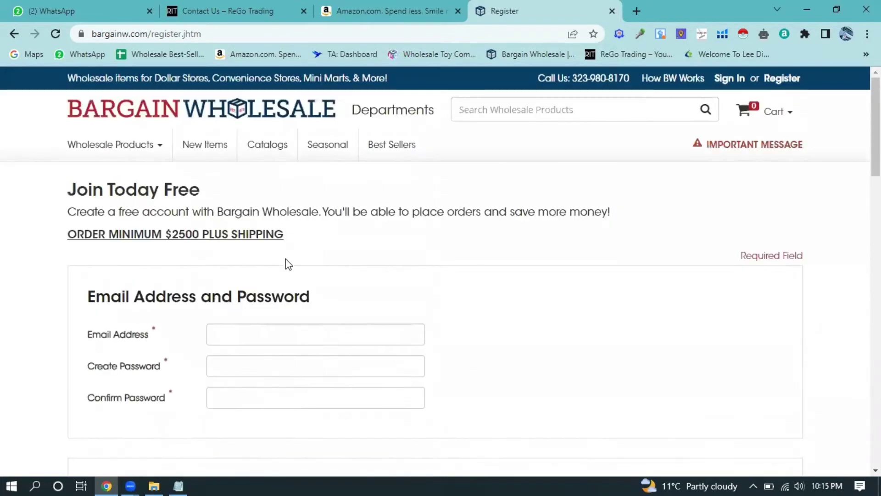
pyautogui.scroll(-2, 301, 250)
# - Replace a wrong paste with the company e-mail address copied from the Notepad notes
pyautogui.click(276, 270)
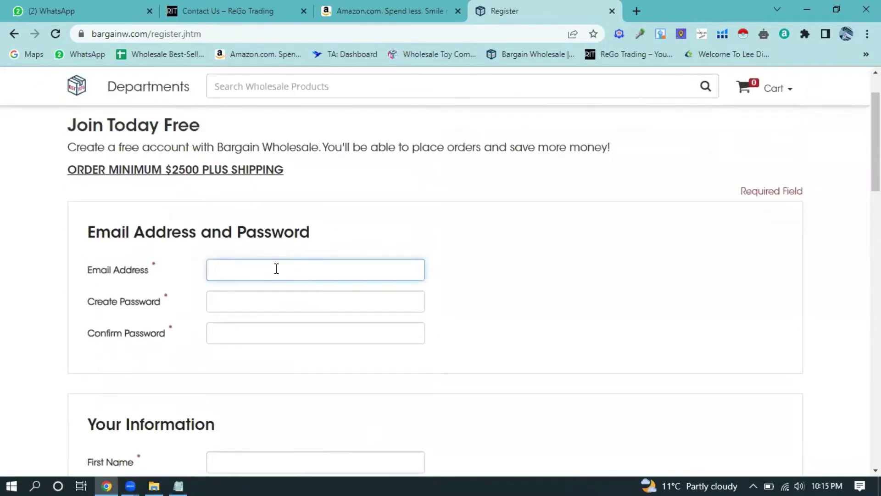
pyautogui.hotkey('ctrl', 'v')
pyautogui.moveTo(381, 270); pyautogui.dragTo(202, 274)
pyautogui.press('BackSpace')
pyautogui.click(183, 481)
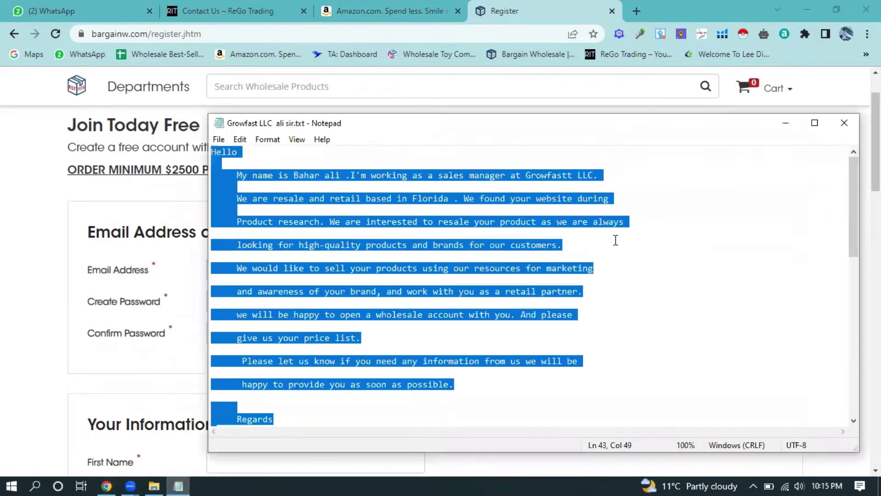
pyautogui.click(638, 247)
pyautogui.scroll(-6, 493, 309)
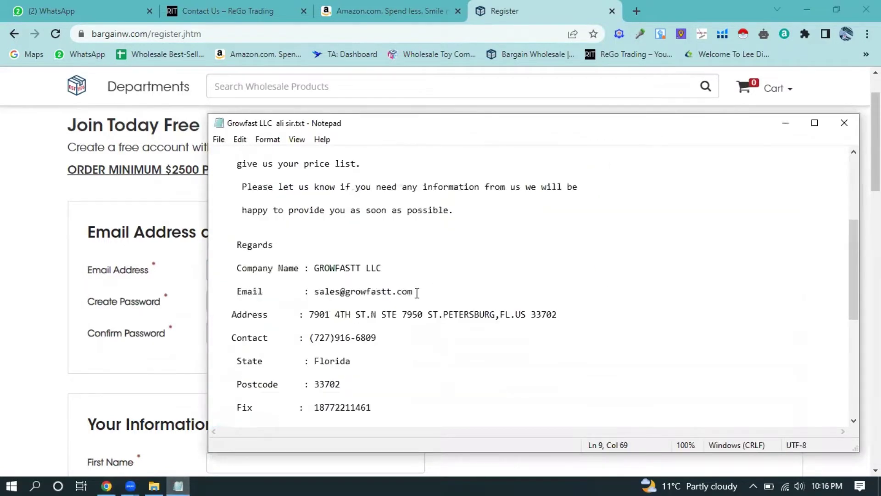
pyautogui.moveTo(416, 292); pyautogui.dragTo(318, 296)
pyautogui.hotkey('ctrl', 'c')
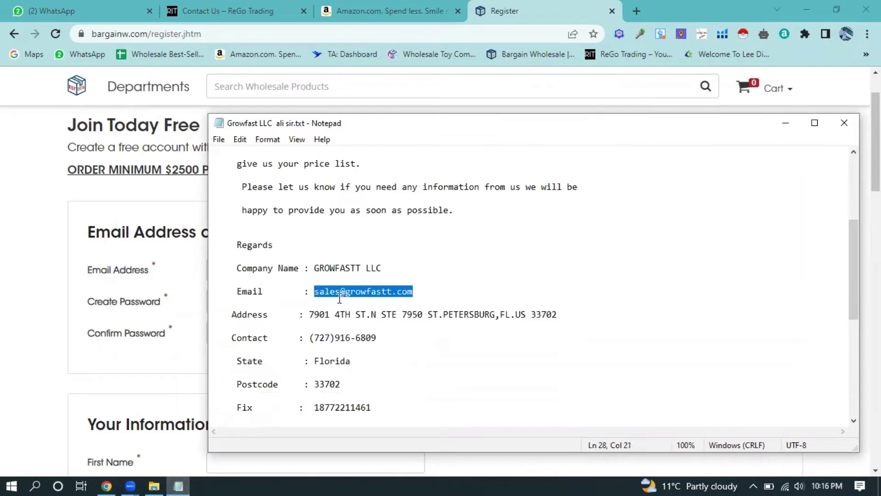
pyautogui.hotkey('alt', 'Tab')
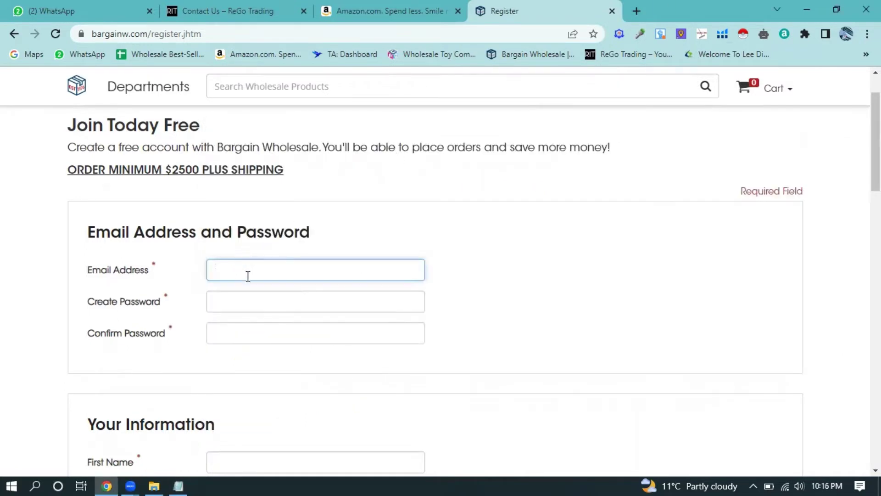
pyautogui.hotkey('ctrl', 'v')
# - Enter the account password in both Create Password and Confirm Password
pyautogui.click(256, 300)
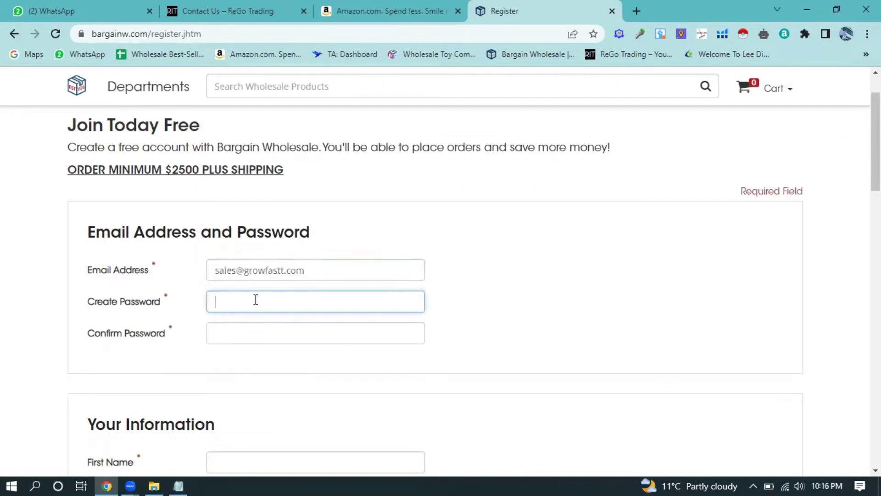
pyautogui.write('123')
pyautogui.click(251, 332)
pyautogui.write('123')
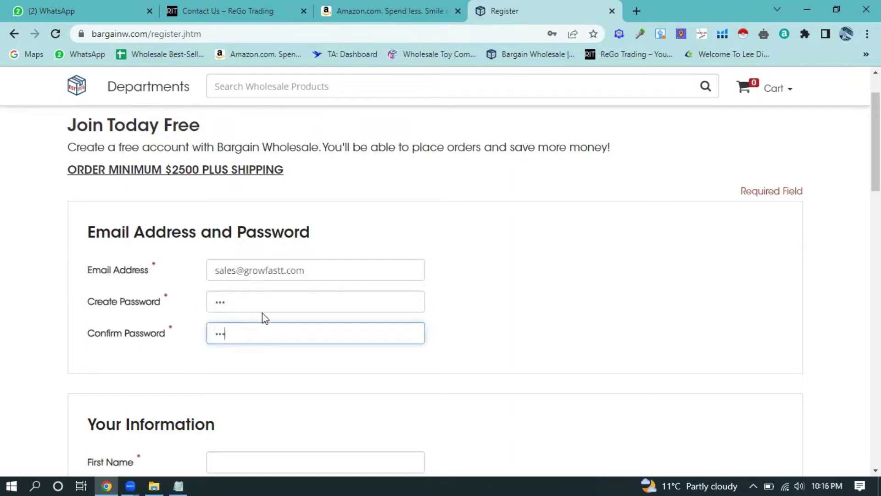
pyautogui.scroll(-1, 259, 296)
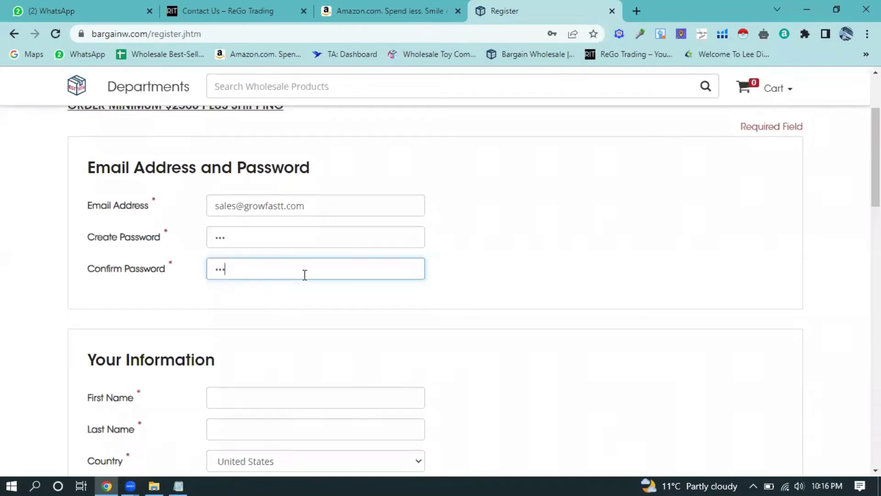
pyautogui.scroll(-1, 303, 274)
# - Autofill Your Information from a saved address, then clear the autofilled last name
pyautogui.click(274, 330)
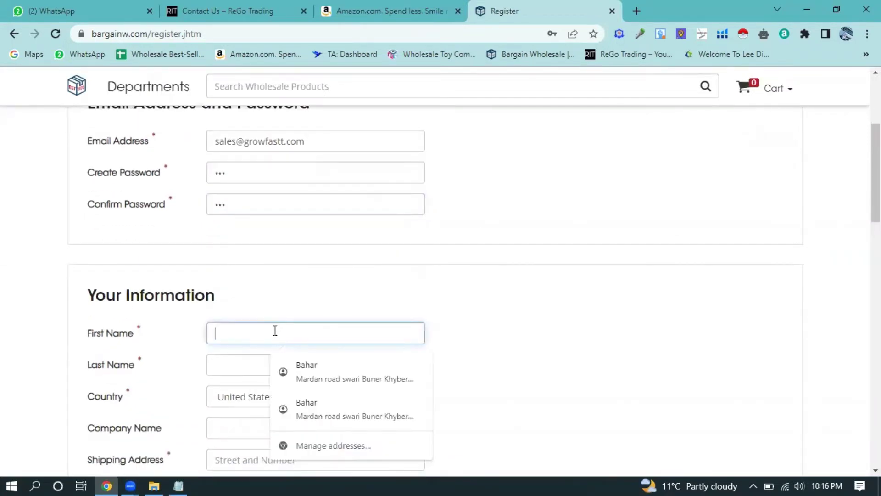
pyautogui.click(301, 371)
pyautogui.scroll(-2, 292, 321)
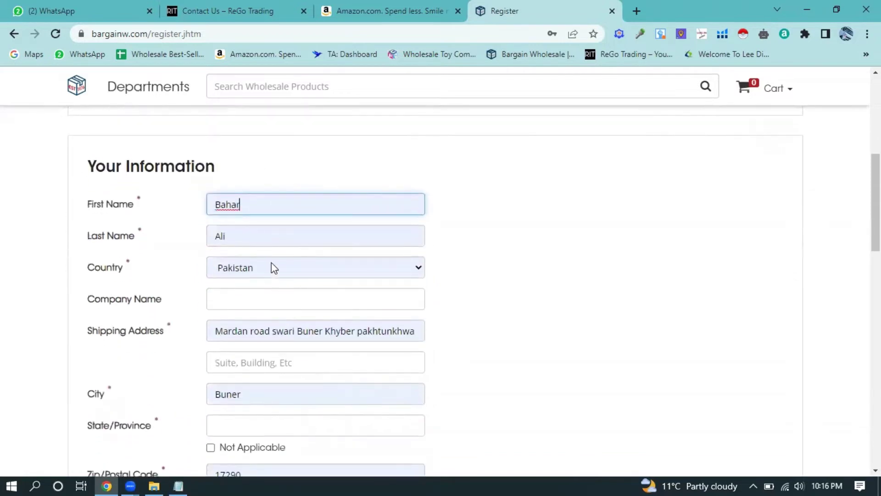
pyautogui.moveTo(247, 241); pyautogui.dragTo(205, 243)
pyautogui.press('BackSpace')
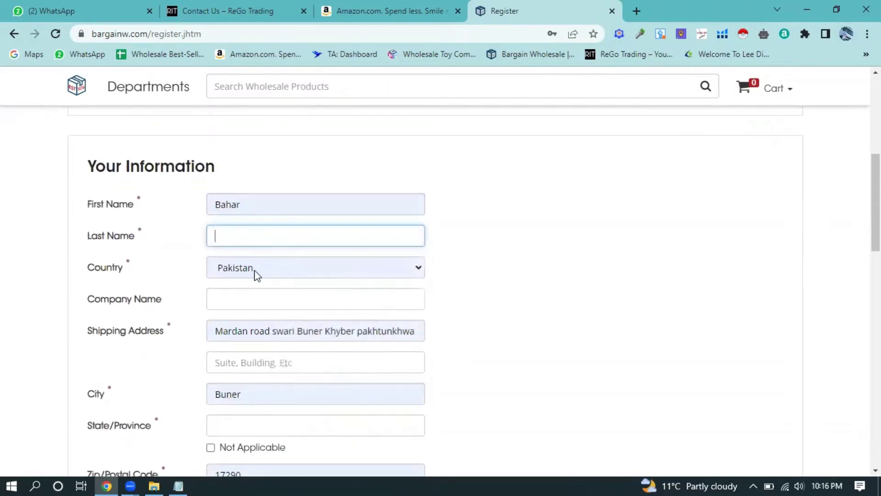
# - Set Country to United States Minor Outlying Islands
pyautogui.click(255, 274)
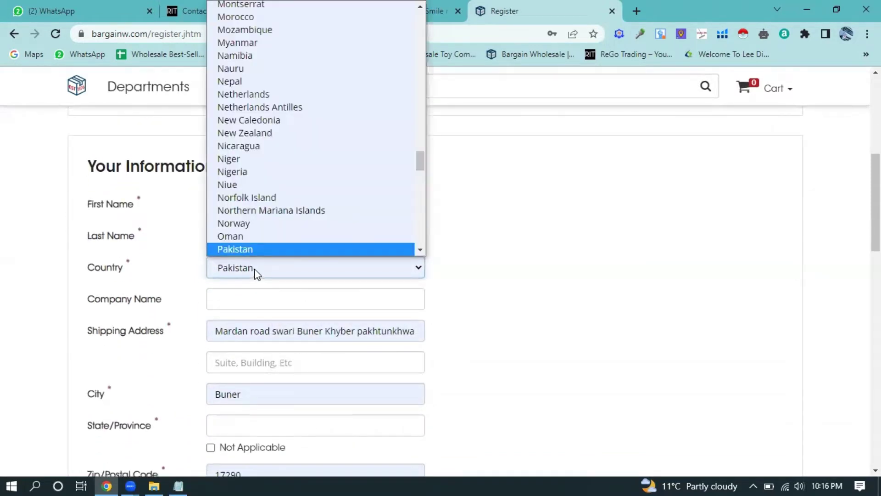
pyautogui.press('u')
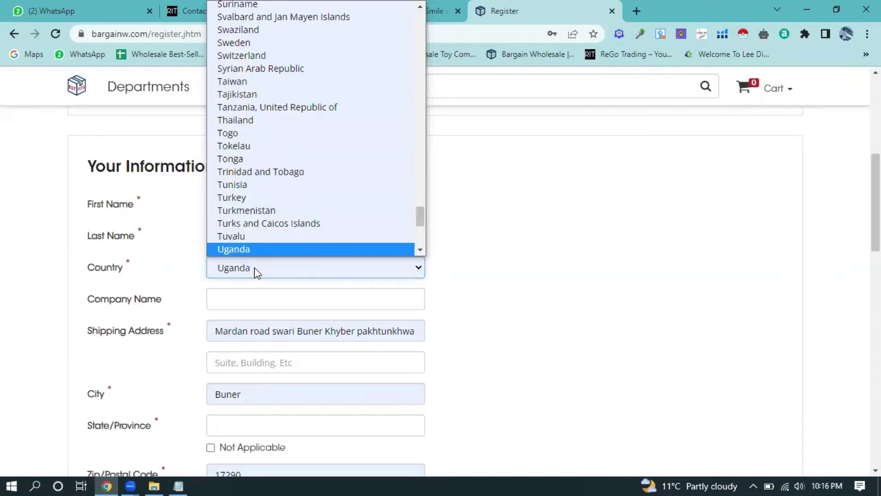
pyautogui.press('Down')
pyautogui.press('Down')
pyautogui.press('Down')
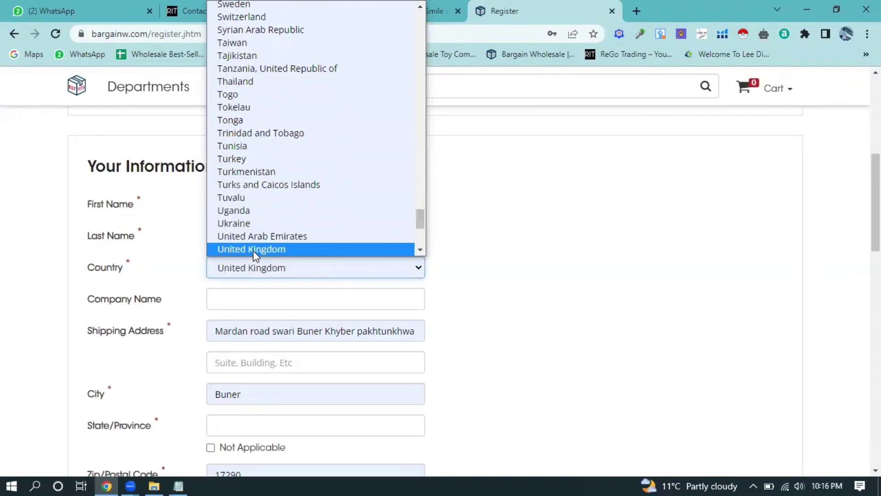
pyautogui.press('Down')
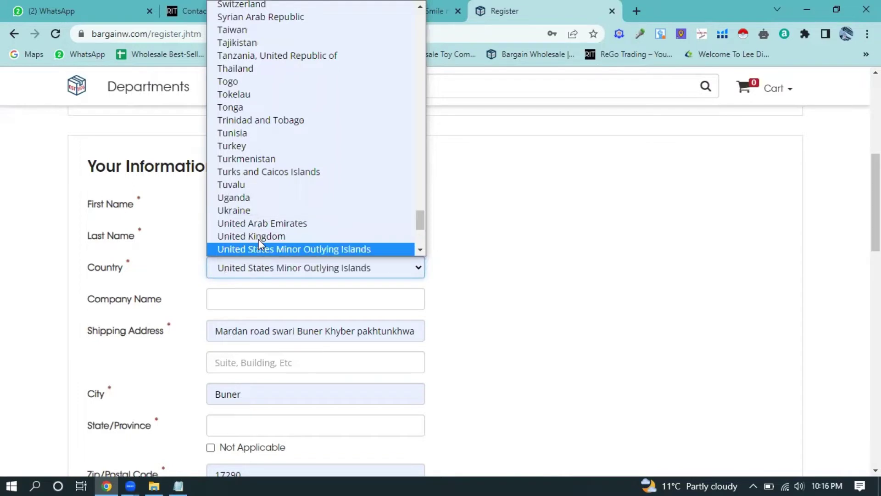
pyautogui.press('Down')
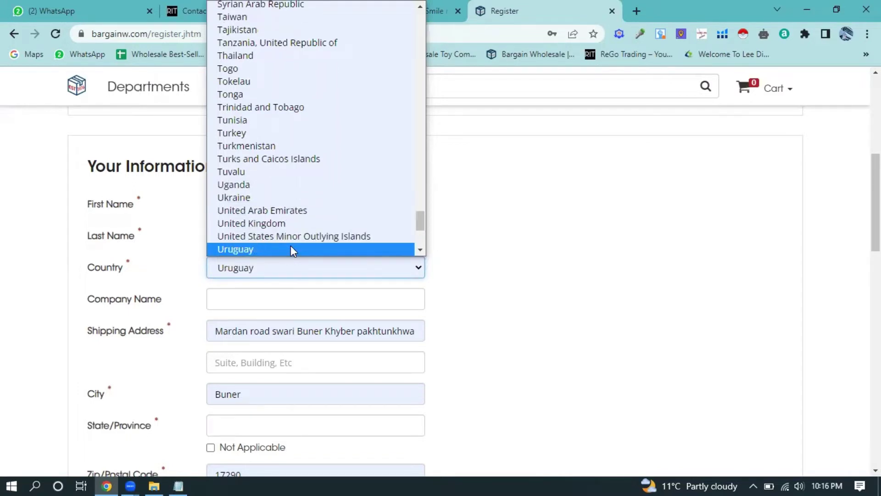
pyautogui.press('u')
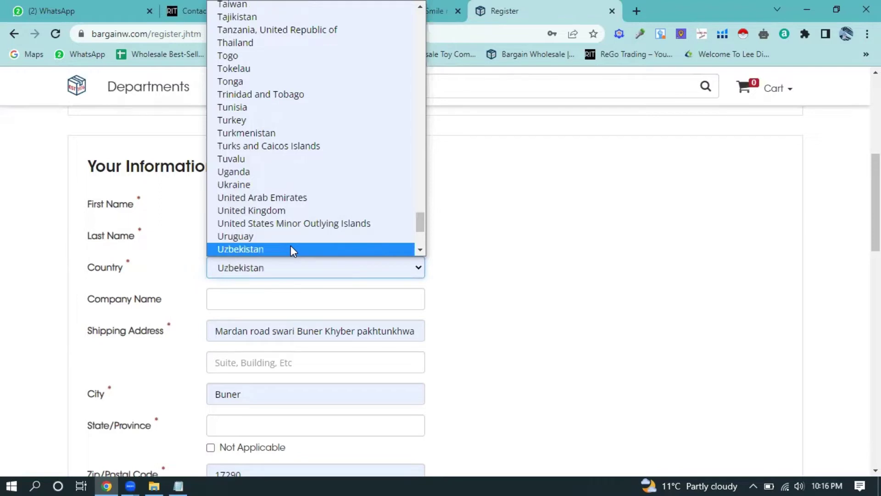
pyautogui.press('u')
pyautogui.press('u')
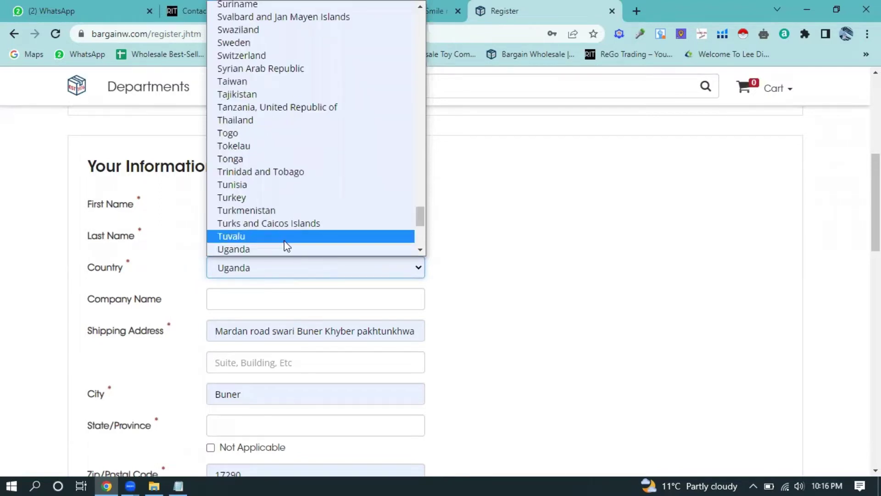
pyautogui.press('u')
pyautogui.press('u')
pyautogui.press('u')
pyautogui.press('u')
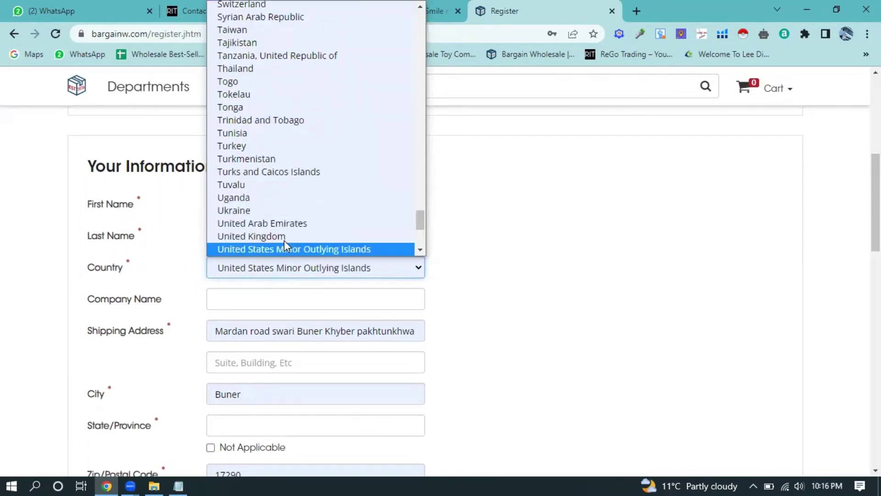
pyautogui.click(287, 251)
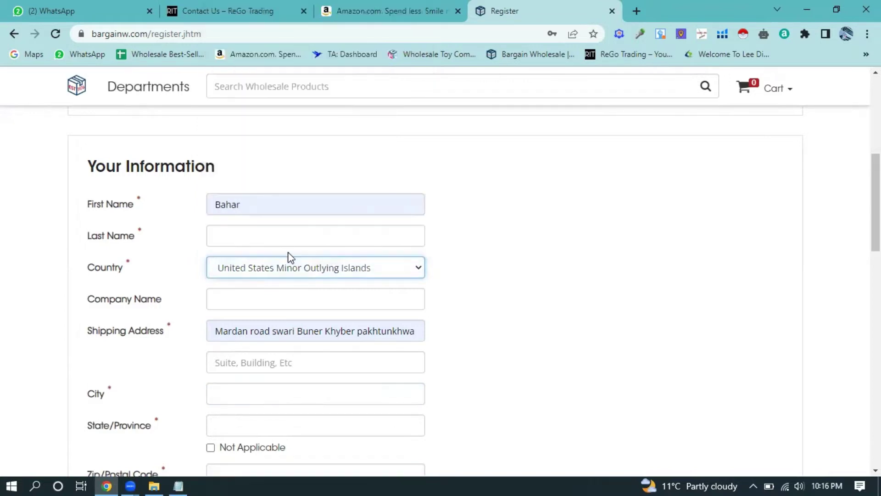
# - Enter the registrant's last name in the Last Name field
pyautogui.click(297, 238)
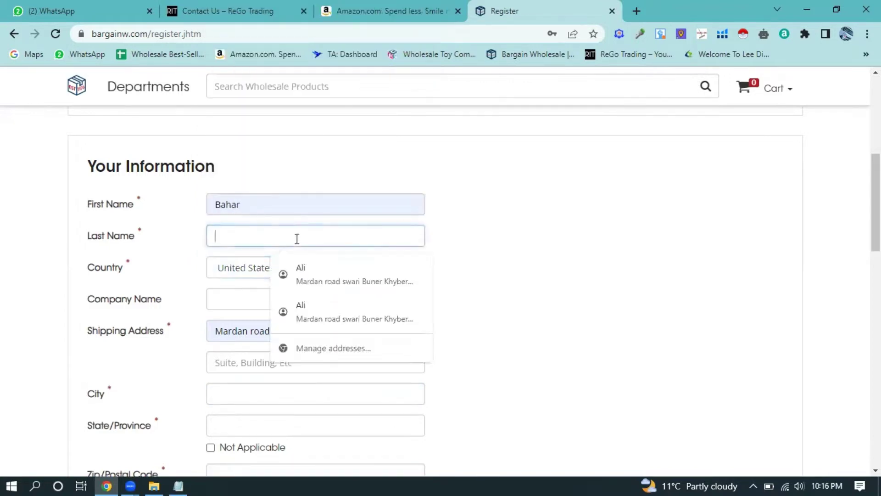
pyautogui.write('ali')
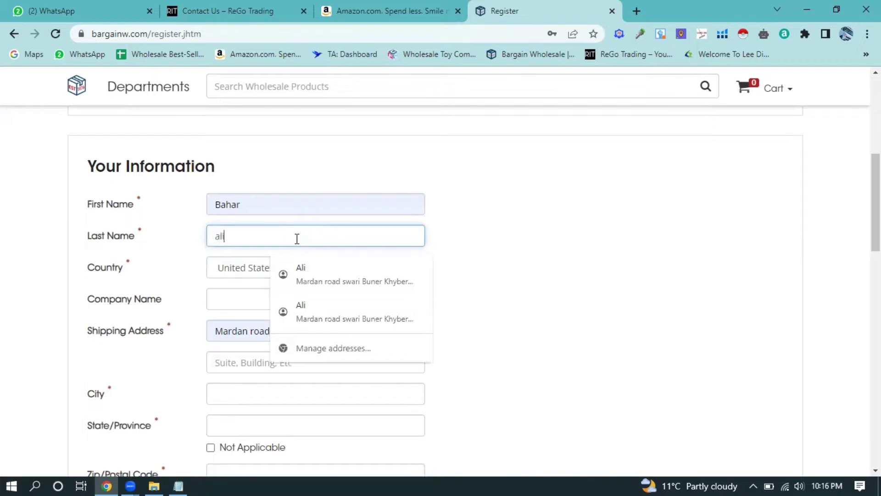
pyautogui.click(232, 297)
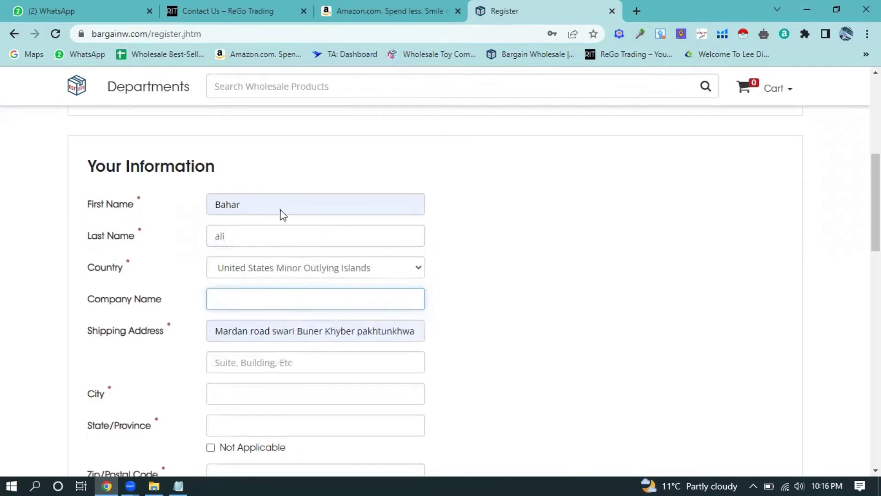
# - Copy GROWFASTT LLC from the Notepad notes and paste it into Company Name
pyautogui.click(178, 486)
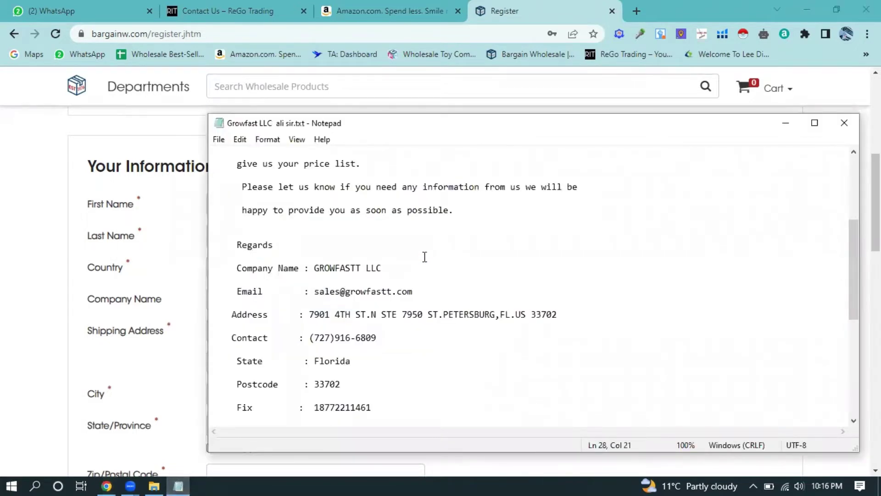
pyautogui.moveTo(384, 267); pyautogui.dragTo(315, 268)
pyautogui.hotkey('ctrl', 'c')
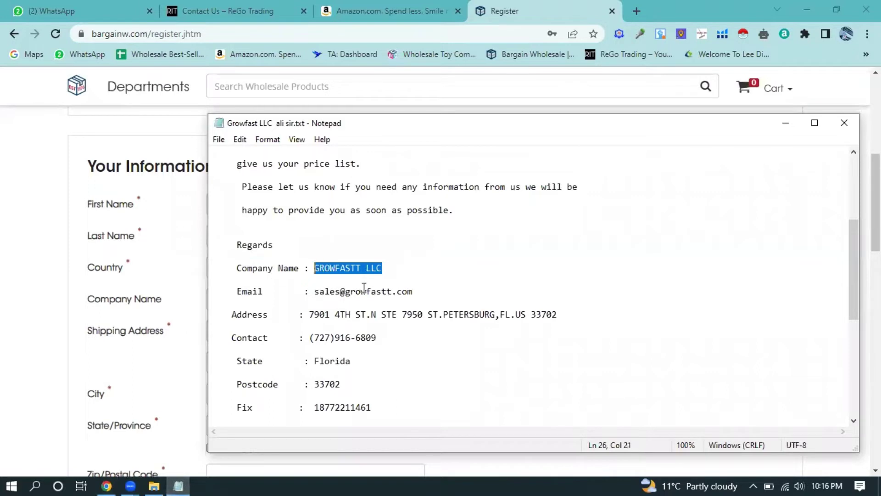
pyautogui.click(112, 476)
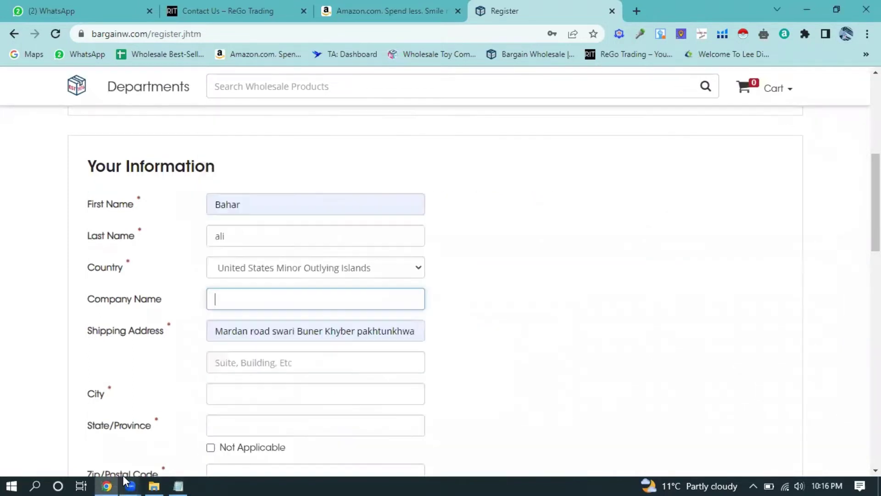
pyautogui.hotkey('ctrl', 'v')
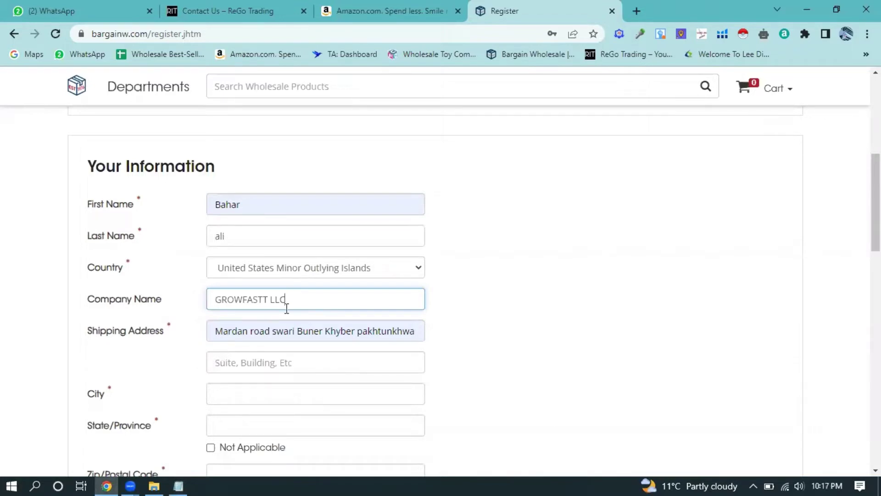
pyautogui.tripleClick(395, 331)
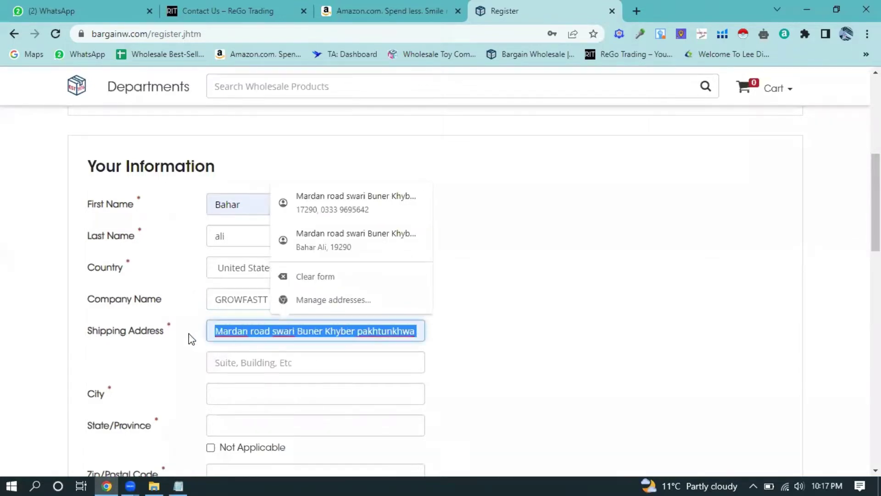
# - Clear the old autofilled text from the Shipping Address field
pyautogui.write('Mardan')
pyautogui.doubleClick(284, 331)
pyautogui.press('BackSpace')
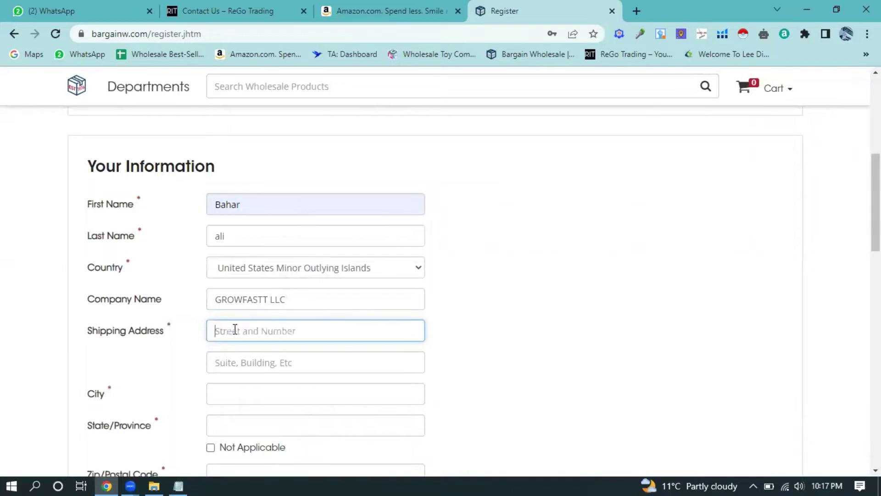
pyautogui.click(308, 303)
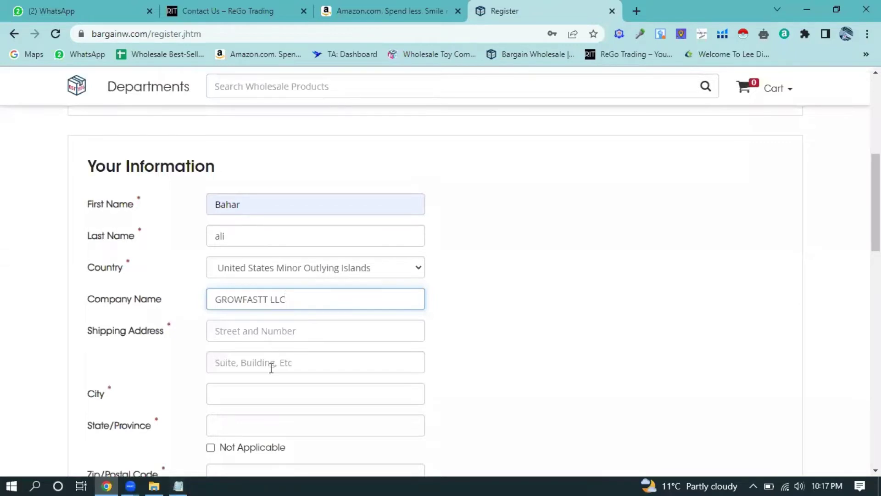
# - Paste the company's street address from the notes into Shipping Address
pyautogui.click(179, 480)
pyautogui.click(415, 294)
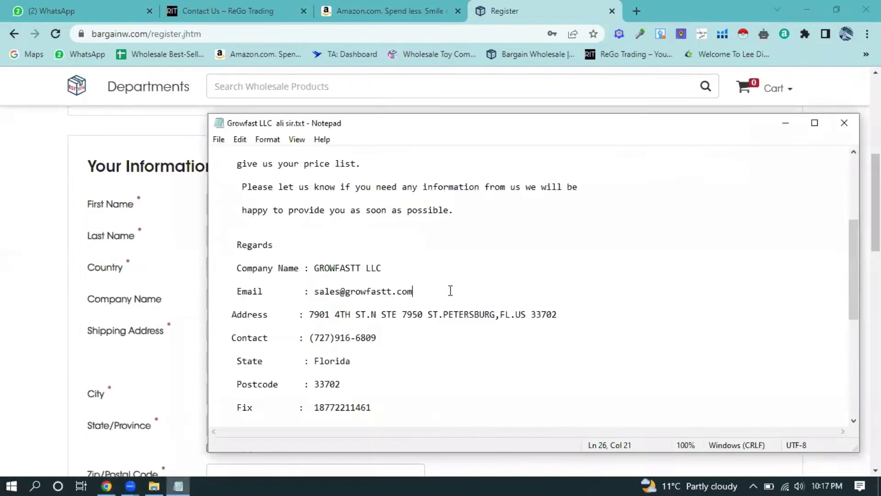
pyautogui.click(557, 314)
pyautogui.moveTo(557, 314); pyautogui.dragTo(310, 315)
pyautogui.hotkey('ctrl', 'c')
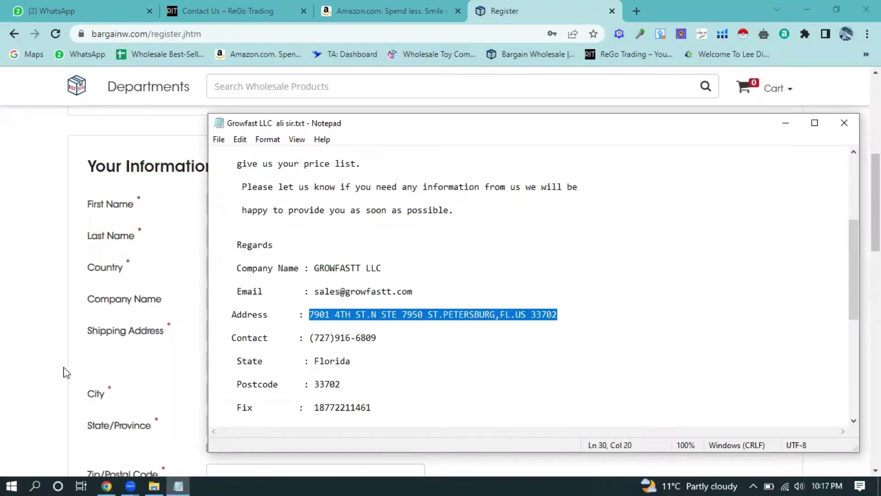
pyautogui.click(31, 316)
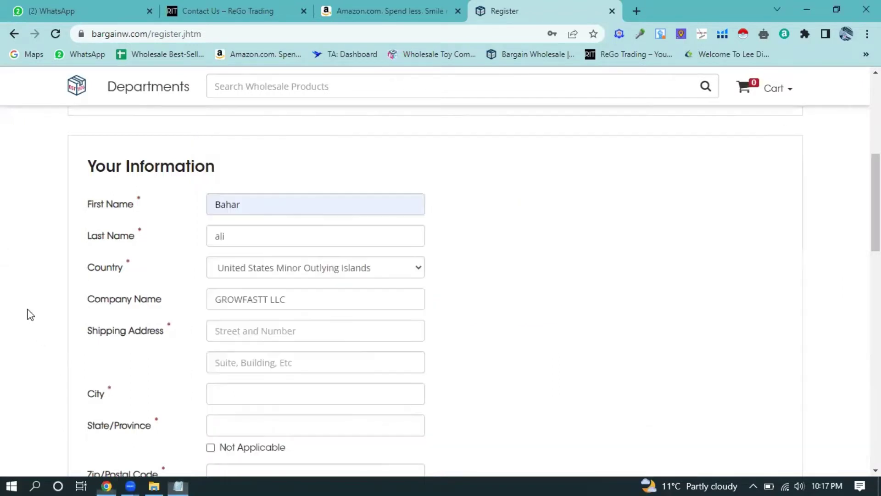
pyautogui.click(299, 329)
pyautogui.hotkey('ctrl', 'v')
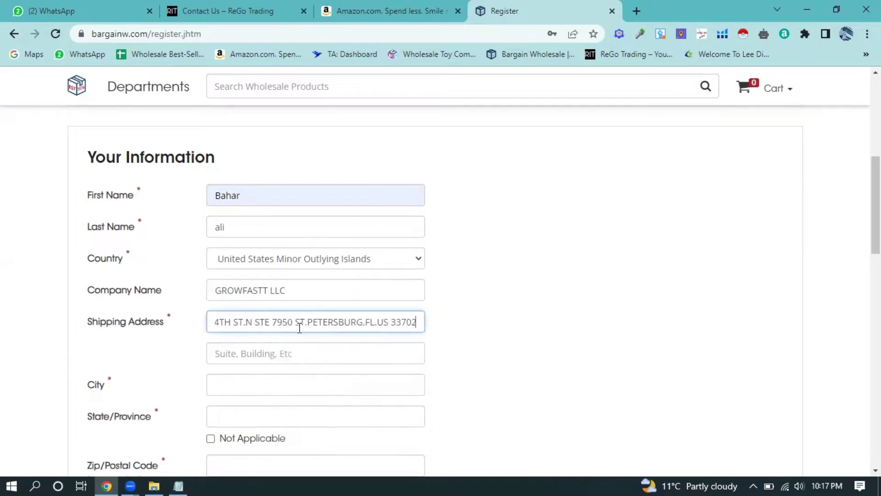
# - Copy the zip code from the notes and open a new browser tab
pyautogui.scroll(-1, 296, 321)
pyautogui.scroll(-1, 292, 309)
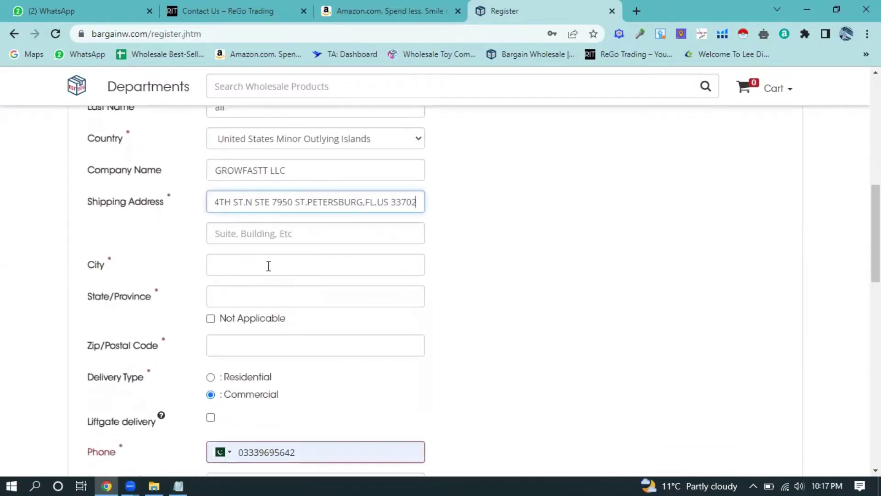
pyautogui.click(270, 265)
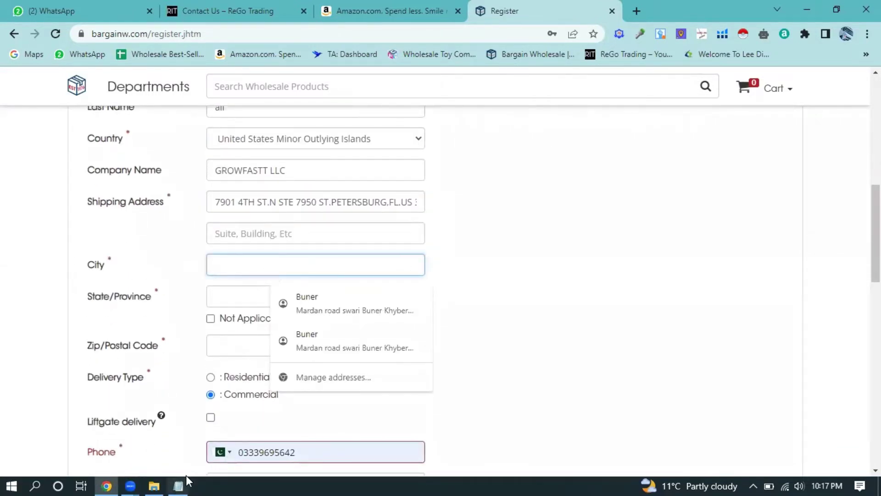
pyautogui.click(186, 482)
pyautogui.scroll(-2, 384, 349)
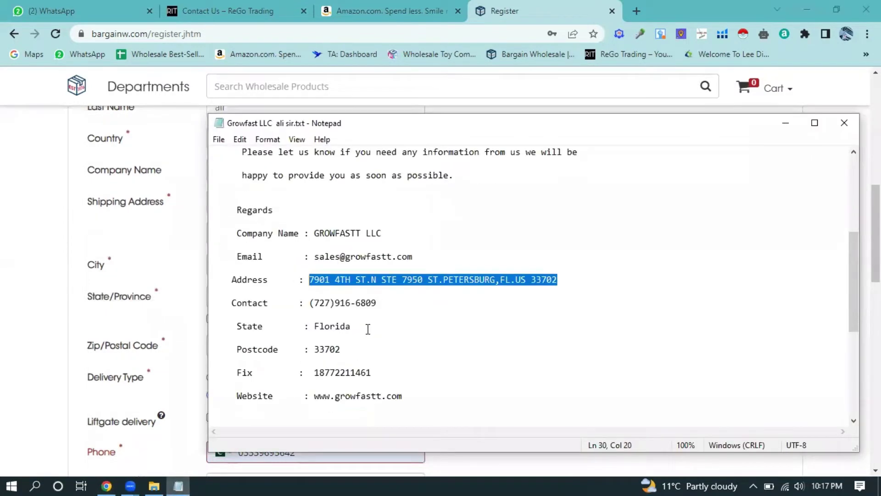
pyautogui.moveTo(342, 315); pyautogui.dragTo(314, 315)
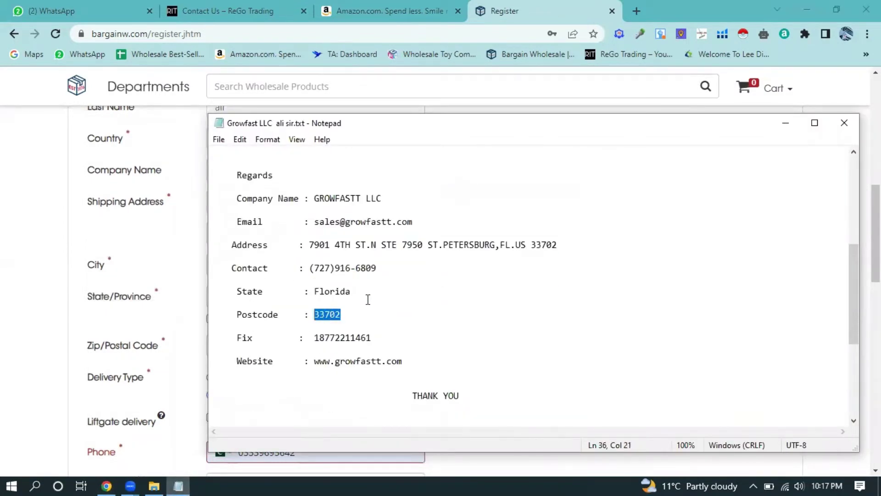
pyautogui.click(639, 9)
pyautogui.click(639, 10)
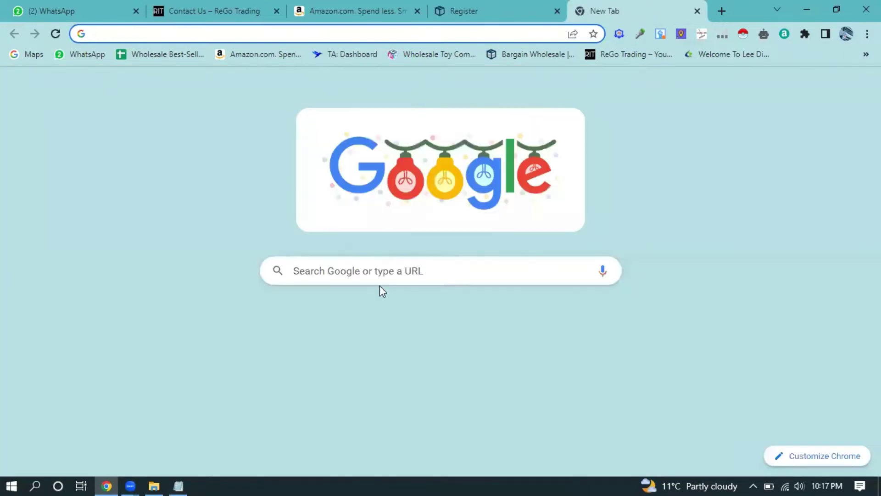
# - Search Google for zip code 33702, note its city St. Petersburg, and return to the form
pyautogui.click(378, 273)
pyautogui.click(357, 299)
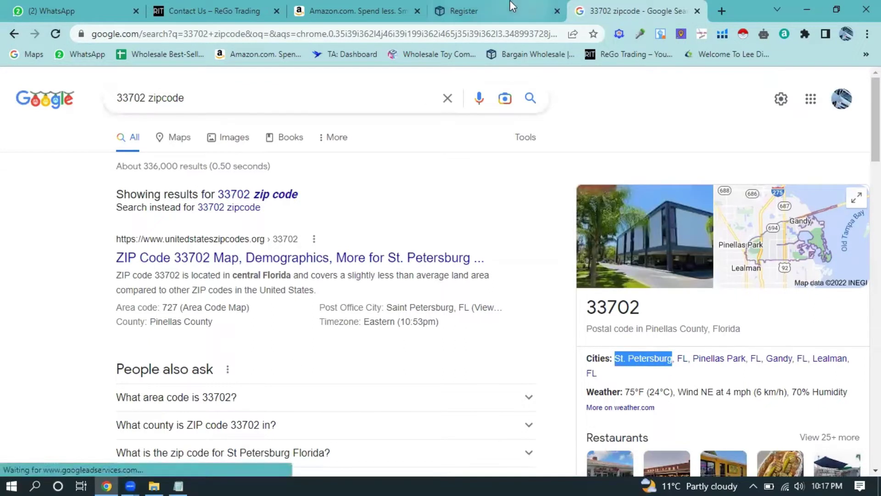
pyautogui.click(380, 8)
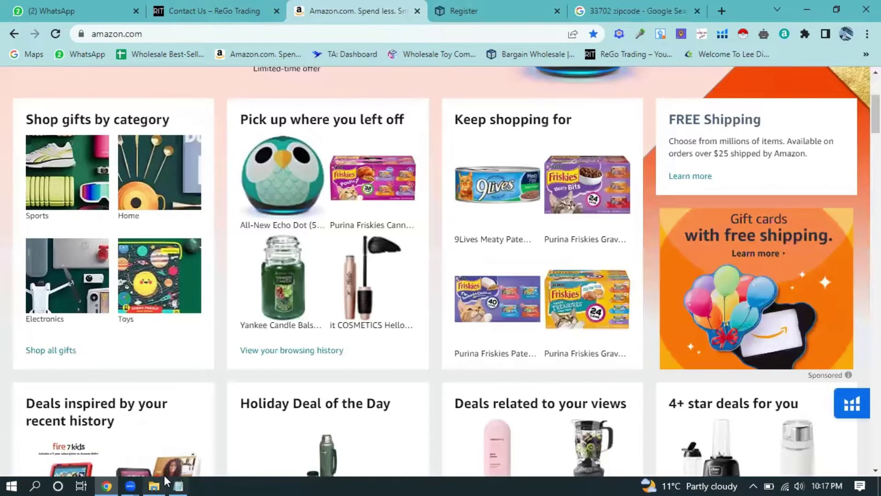
pyautogui.hotkey('ctrl', 'Tab')
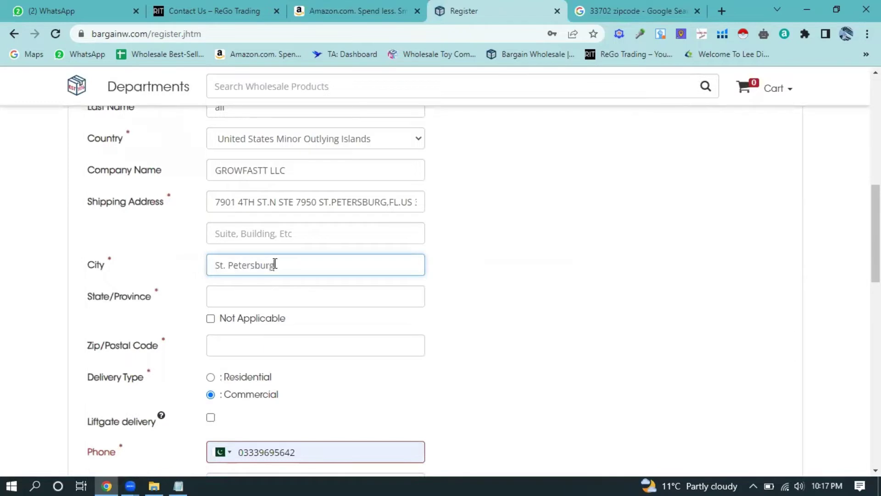
# - Fill State/Province with Florida taken from the notes
pyautogui.click(293, 296)
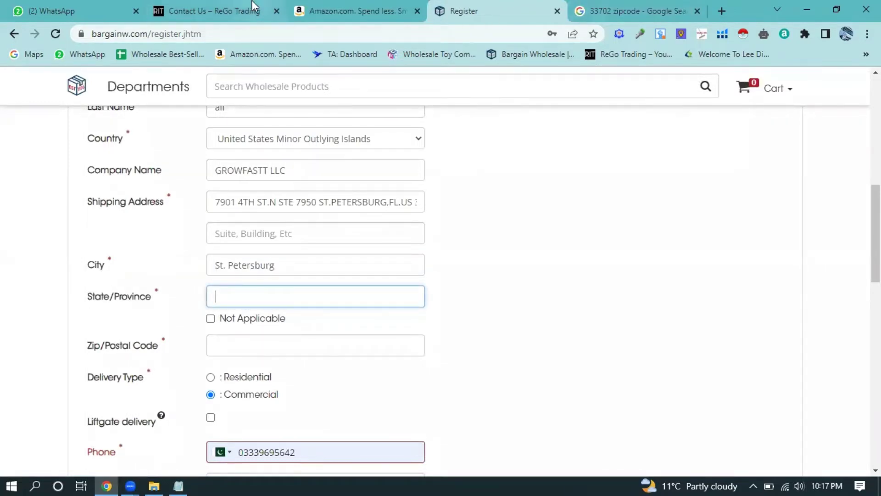
pyautogui.click(178, 480)
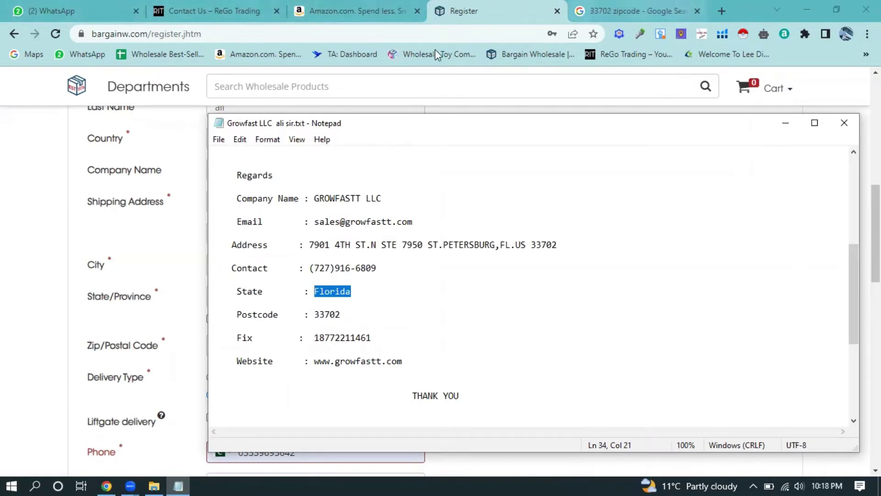
pyautogui.click(77, 220)
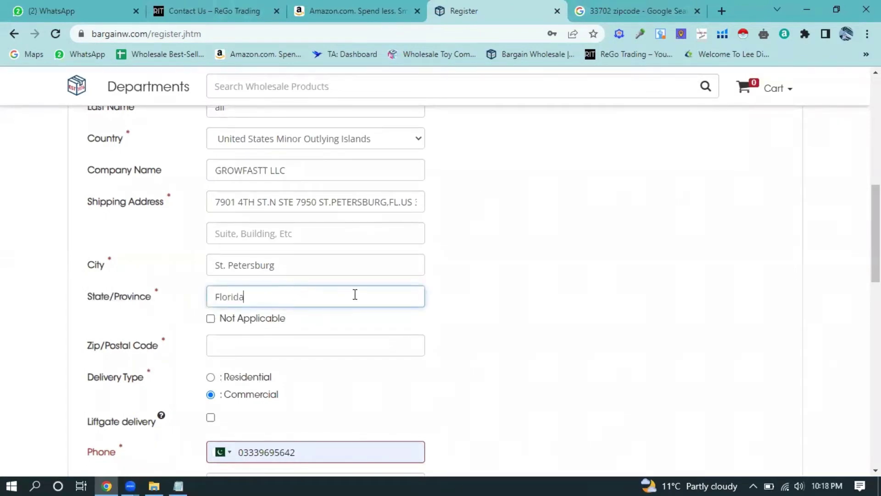
# - Paste 33702 into the Zip/Postal Code field
pyautogui.scroll(-2, 353, 294)
pyautogui.click(278, 280)
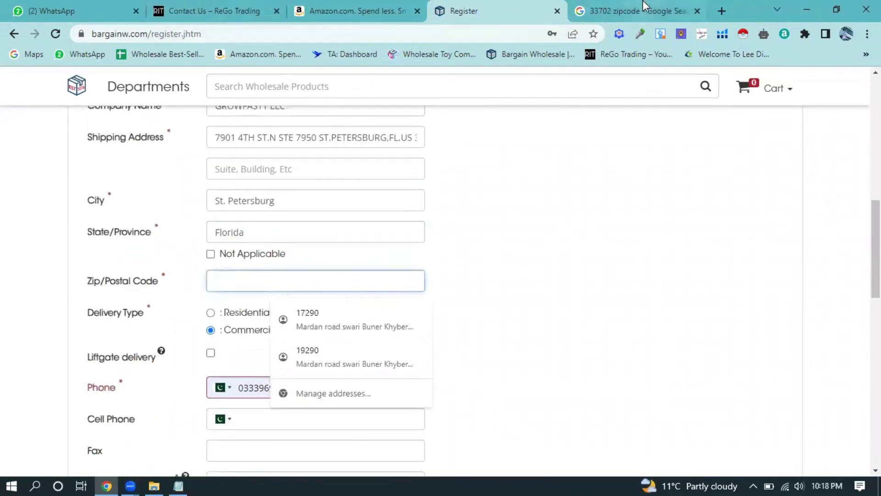
pyautogui.click(644, 7)
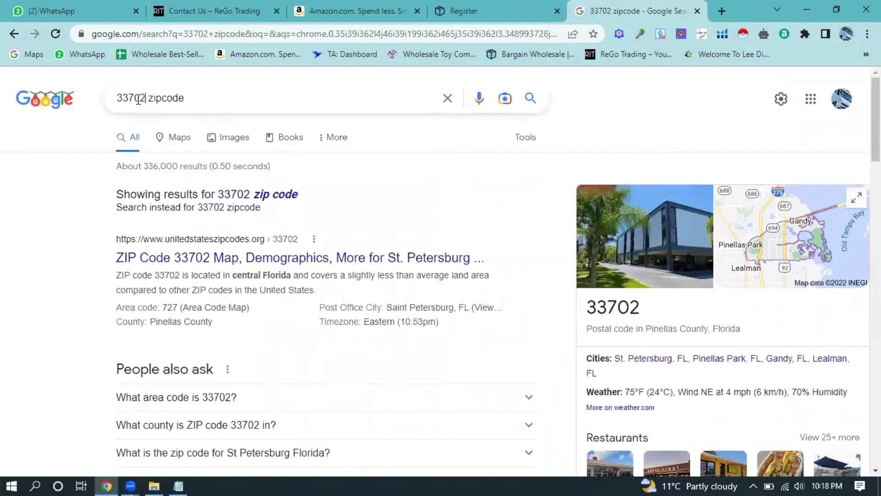
pyautogui.click(482, 6)
pyautogui.write('33702')
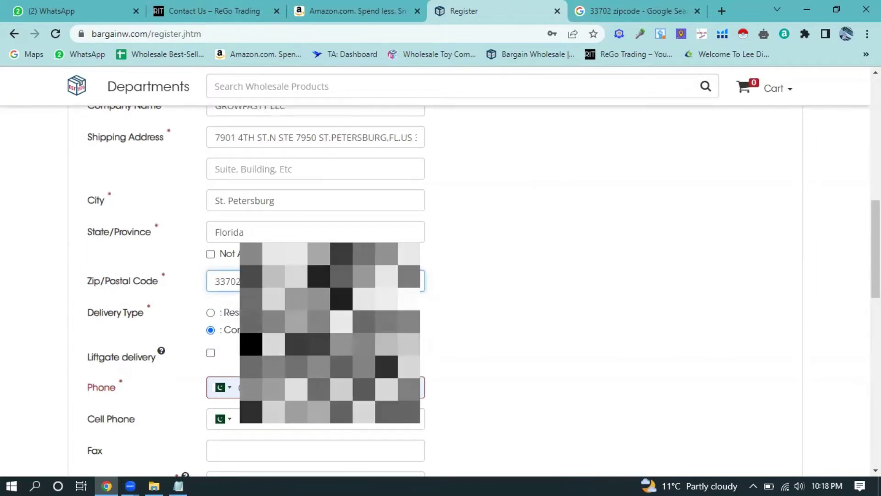
pyautogui.scroll(-3, 301, 234)
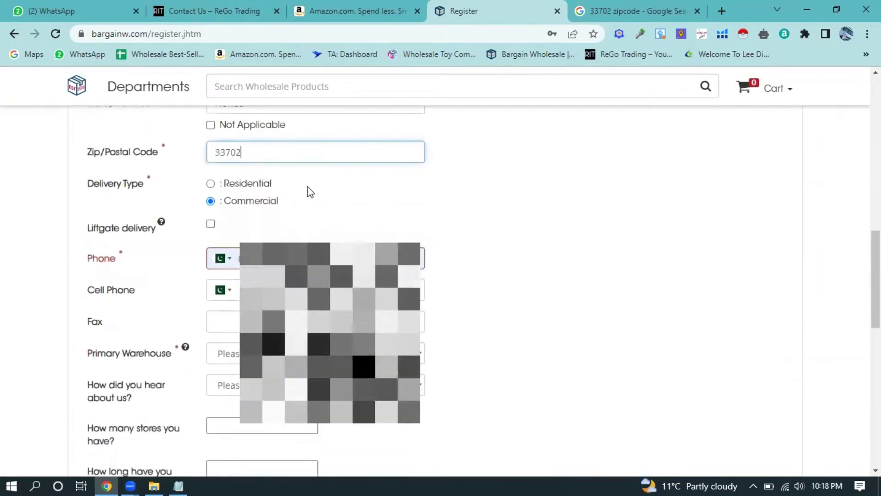
# - Set the phone country to the United States and paste the company's phone number from the notes
pyautogui.click(238, 259)
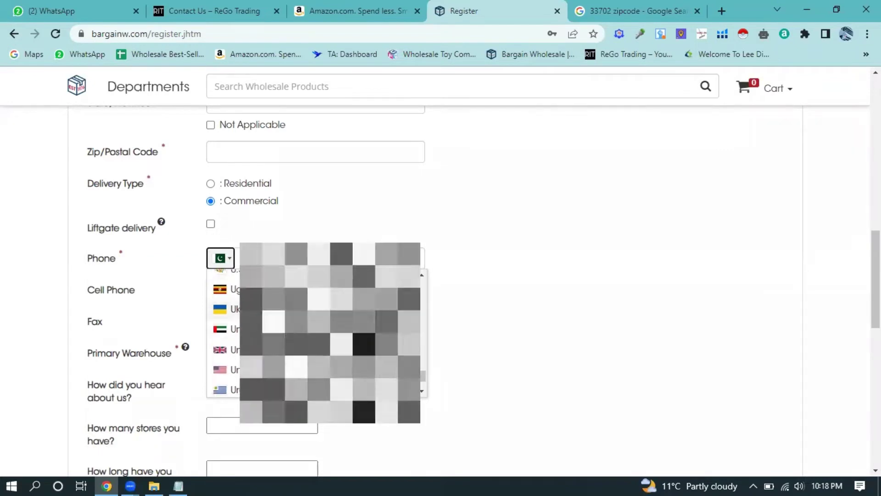
pyautogui.click(257, 305)
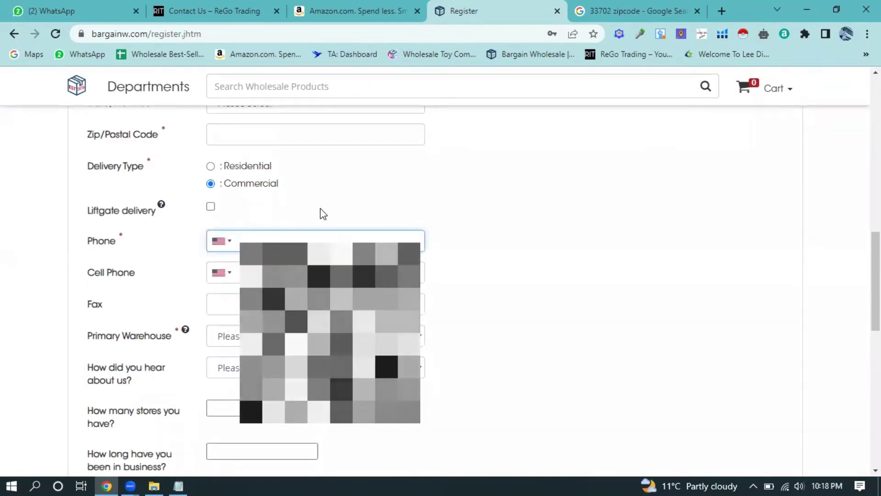
pyautogui.click(178, 486)
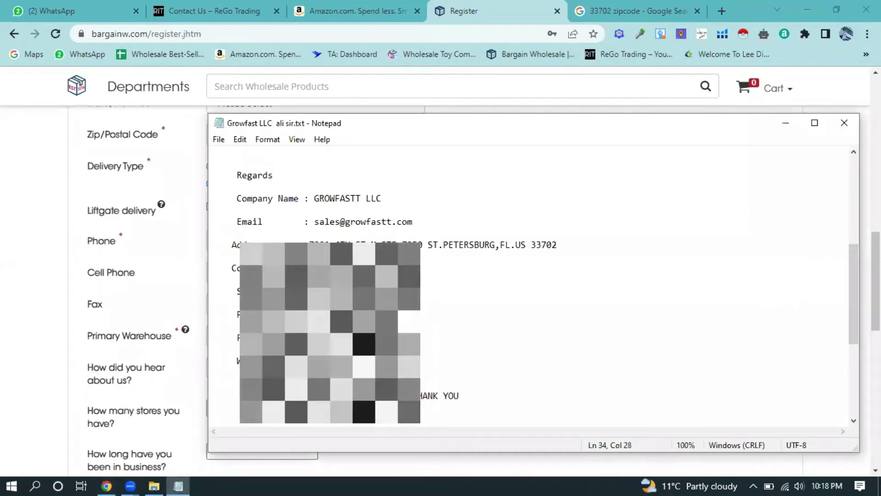
pyautogui.press('Up')
pyautogui.press('Up')
pyautogui.press('Left')
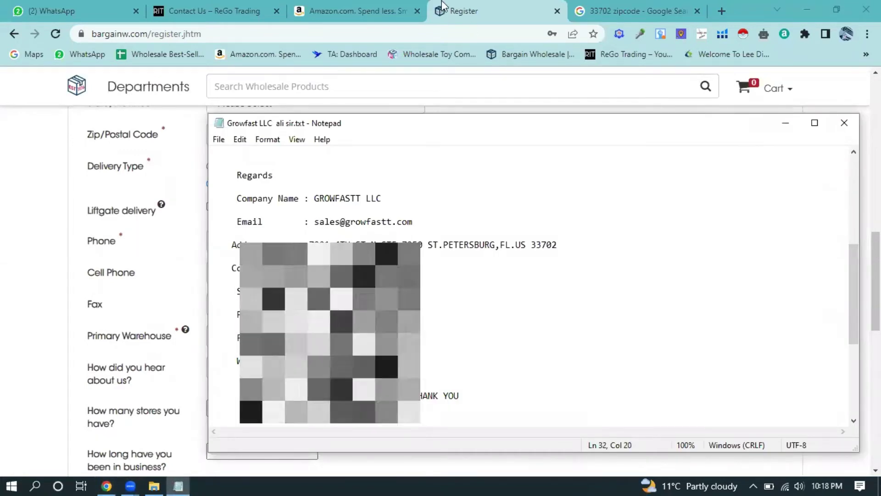
pyautogui.click(150, 273)
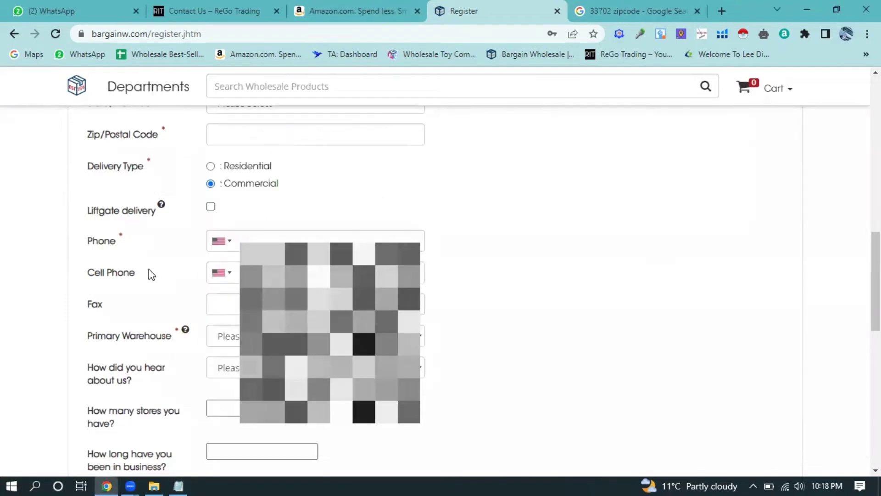
pyautogui.click(275, 240)
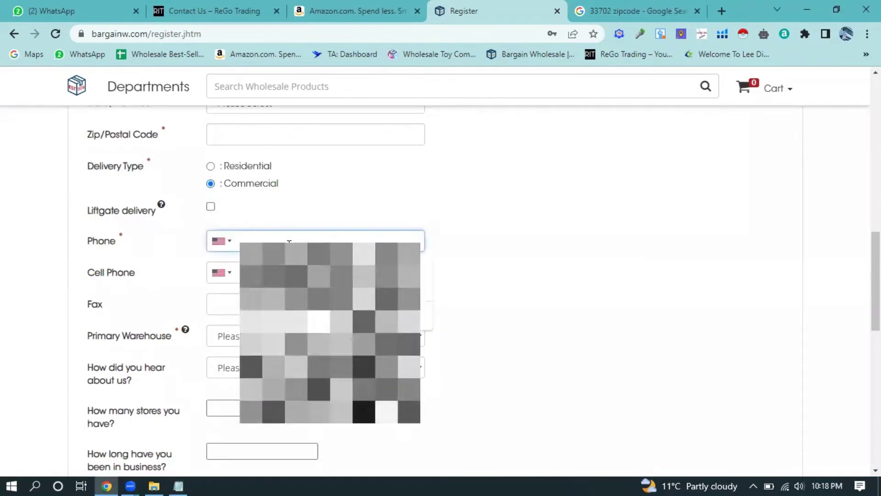
pyautogui.hotkey('ctrl', 'v')
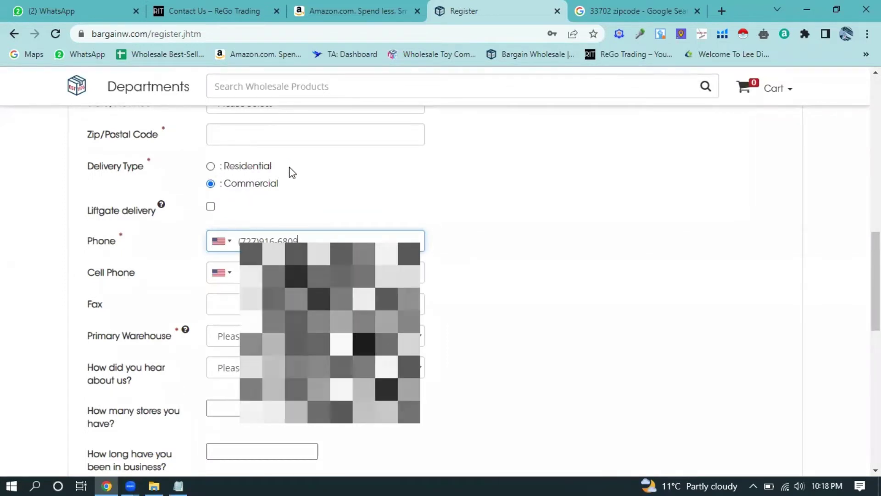
# - Set the delivery type to Residential
pyautogui.click(224, 169)
pyautogui.click(223, 185)
pyautogui.click(232, 168)
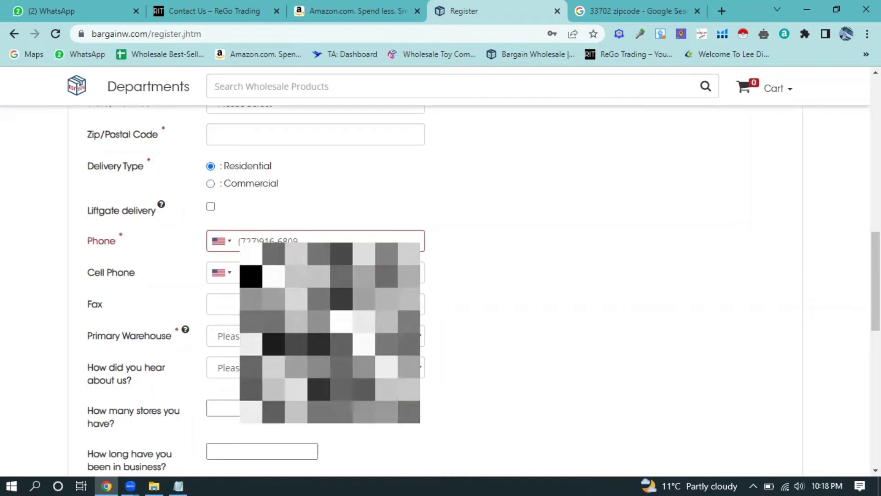
# - Copy the company's fax number from the notes into the Fax field
pyautogui.scroll(-1, 312, 276)
pyautogui.click(288, 239)
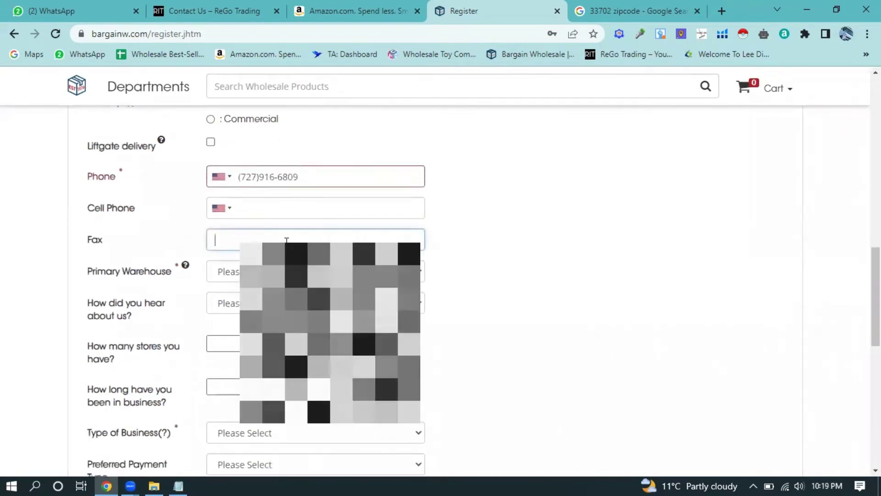
pyautogui.click(179, 483)
pyautogui.click(339, 338)
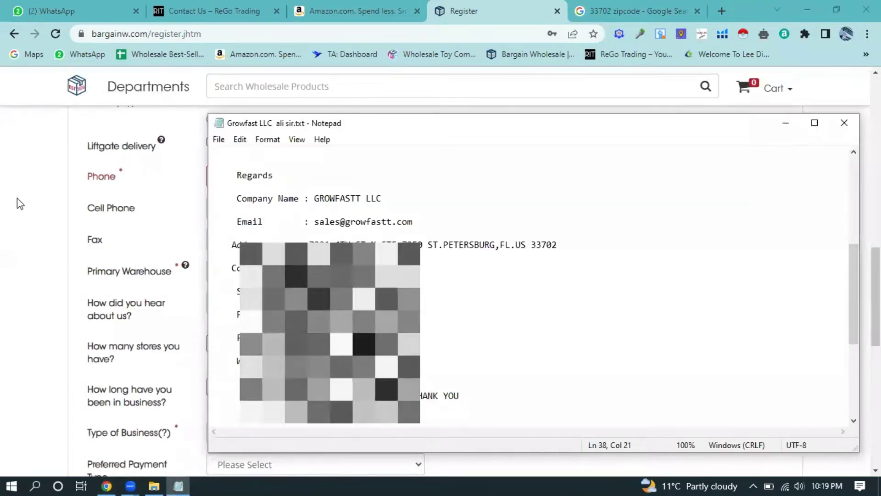
pyautogui.click(279, 240)
pyautogui.click(275, 237)
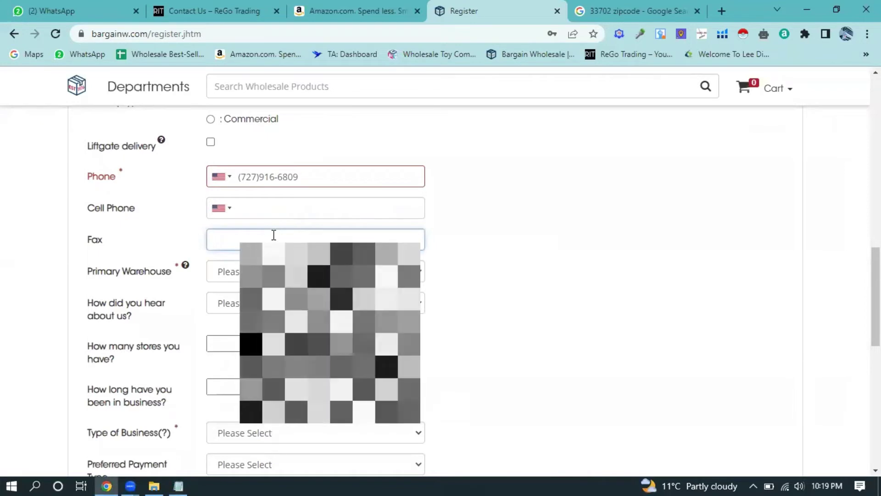
pyautogui.hotkey('ctrl', 'v')
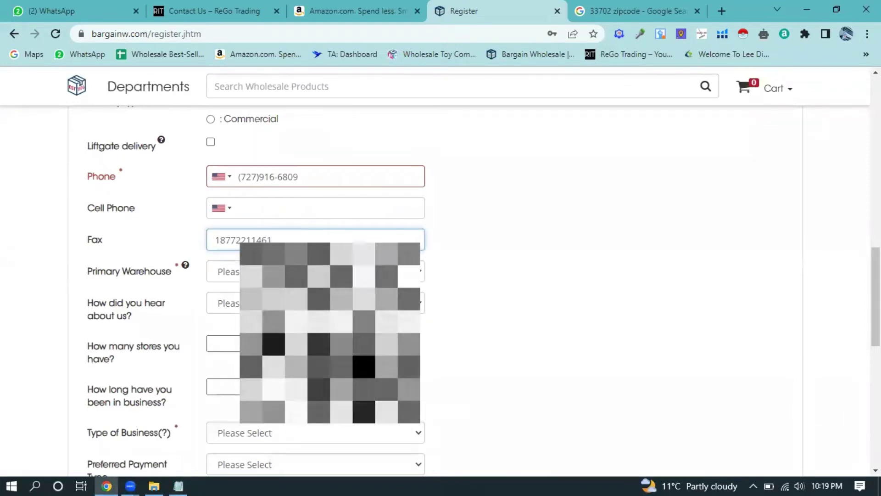
pyautogui.scroll(-1, 330, 275)
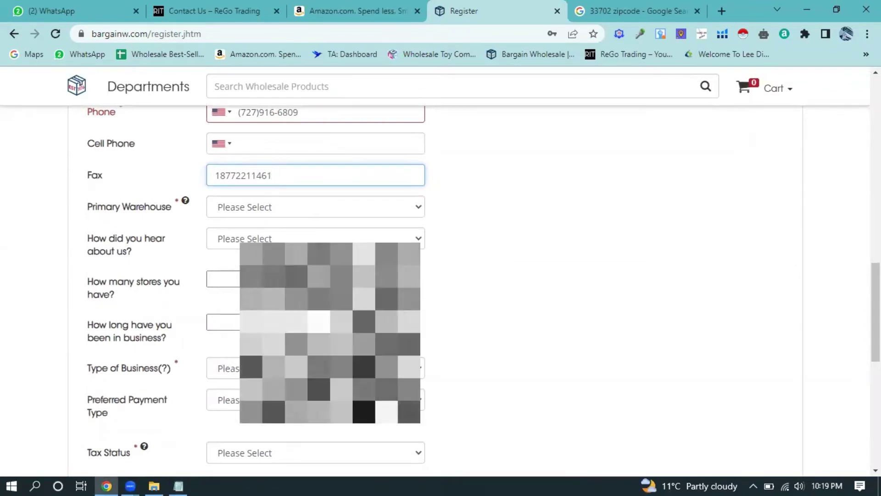
# - Choose Wholesaler as the Type of Business
pyautogui.scroll(-2, 276, 241)
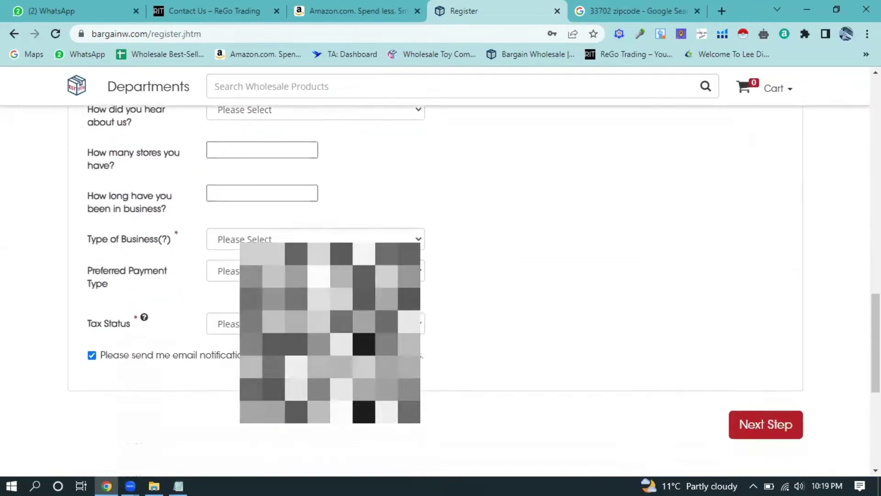
pyautogui.click(274, 239)
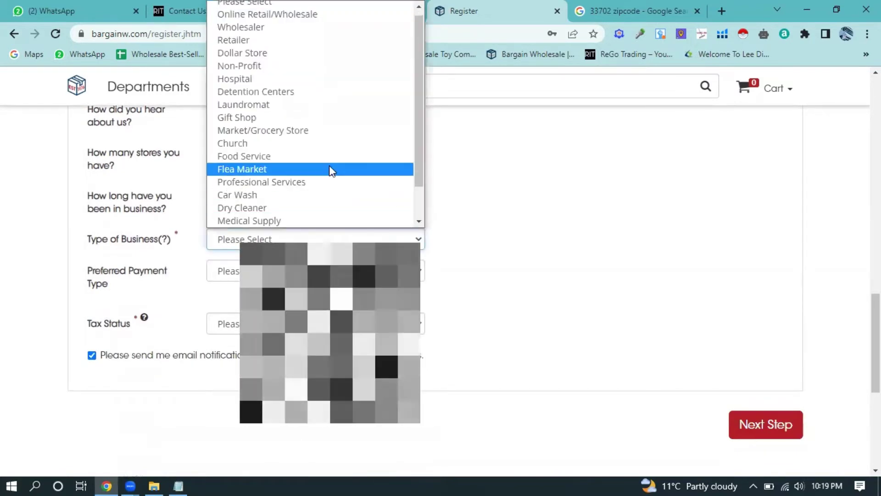
pyautogui.click(272, 27)
# - Check the Preferred Payment Type and Tax Status choices, leaving both unchanged
pyautogui.click(275, 271)
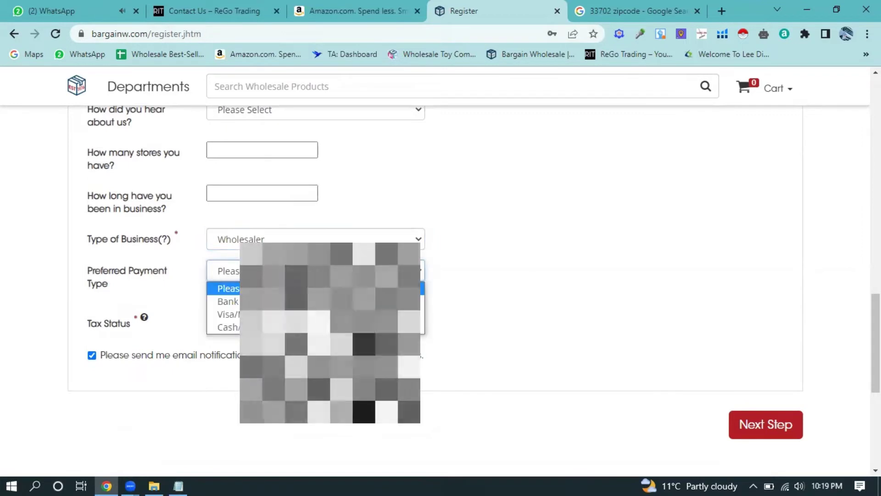
pyautogui.press('Escape')
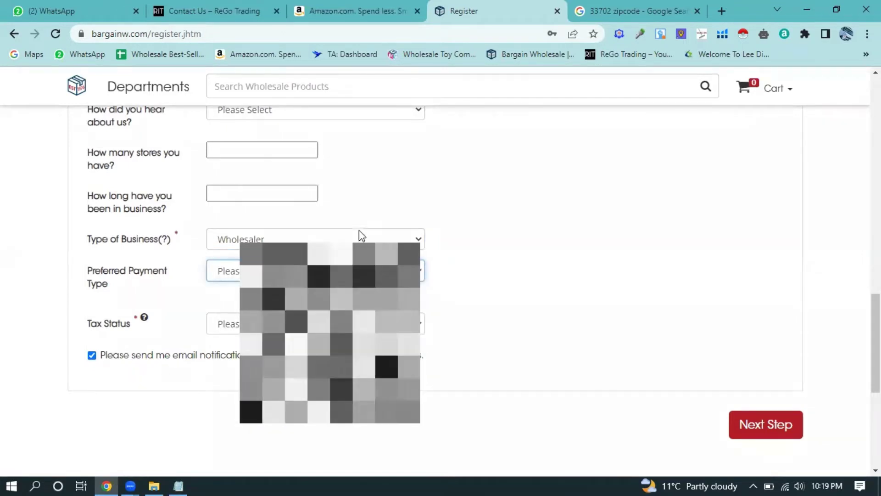
pyautogui.click(276, 271)
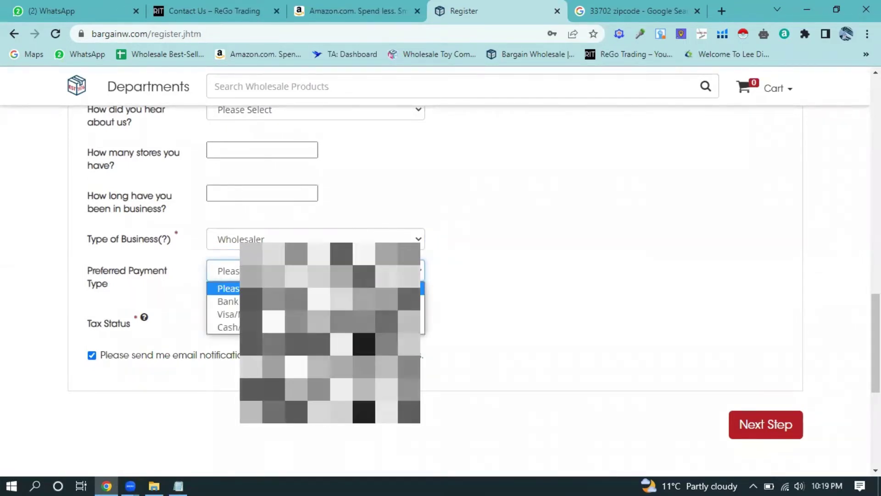
pyautogui.press('Escape')
pyautogui.click(276, 271)
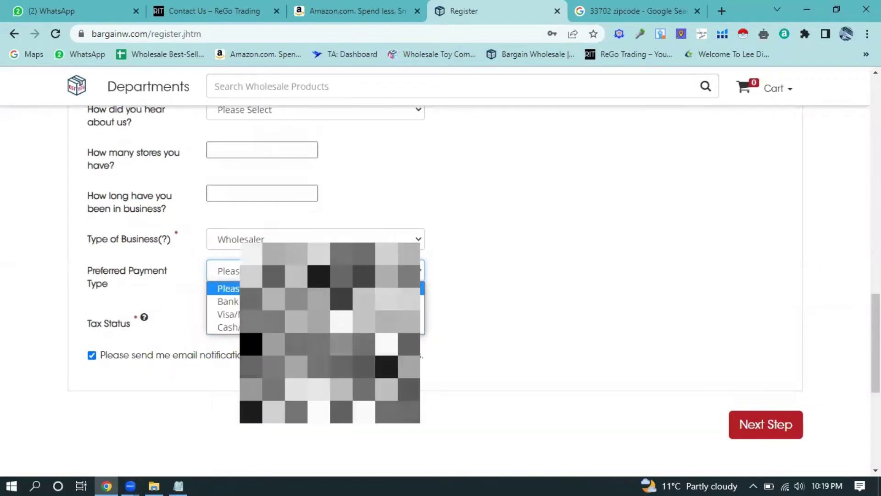
pyautogui.press('Escape')
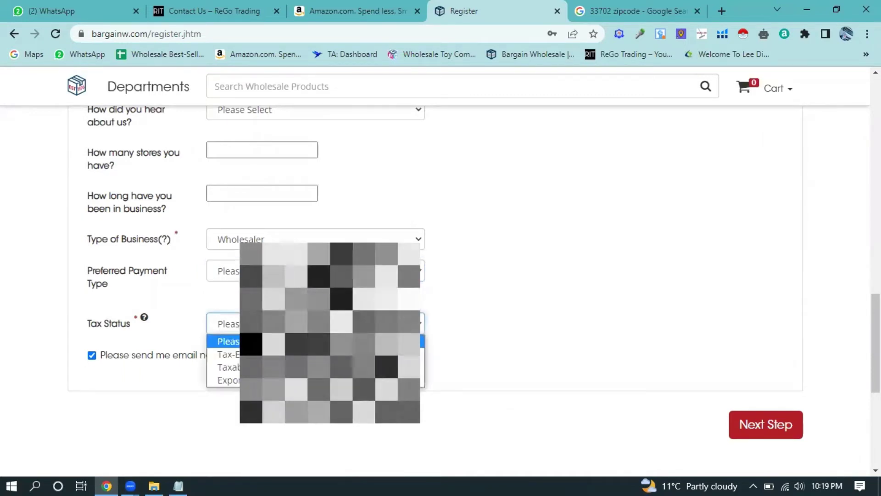
pyautogui.click(316, 323)
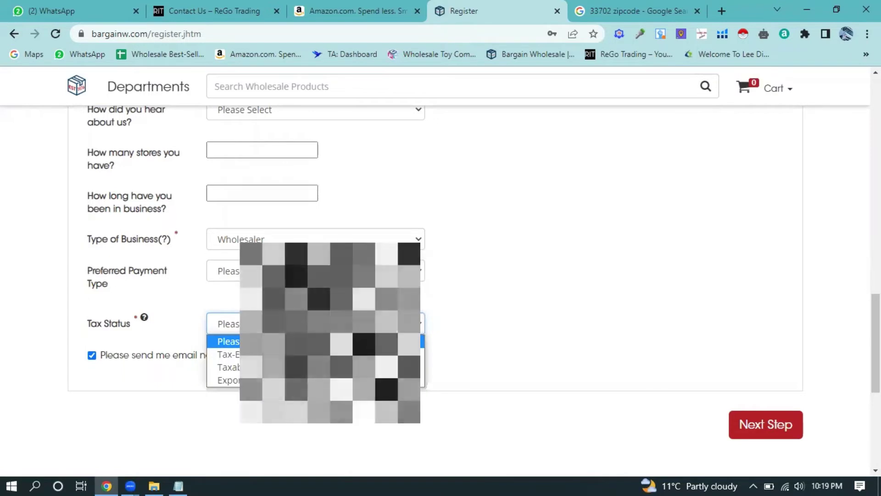
pyautogui.press('Escape')
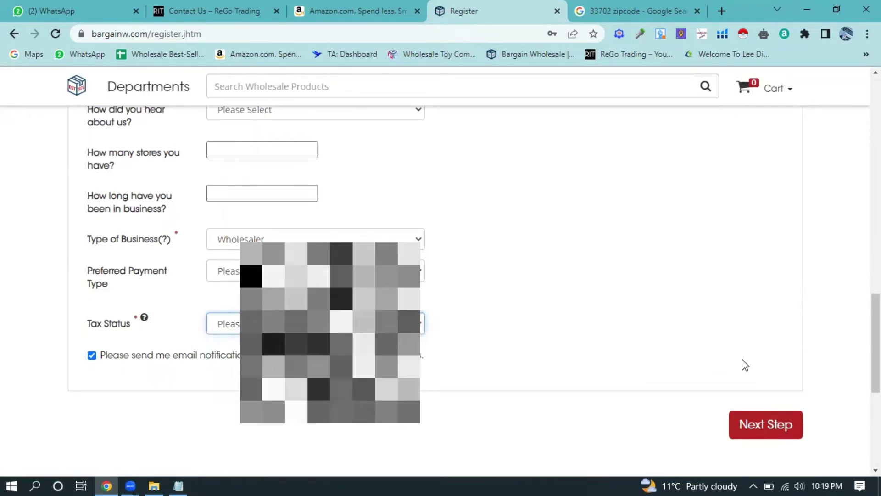
# - Go to the UPD Inc wholesale toy site via its bookmark
pyautogui.scroll(20, 450, 216)
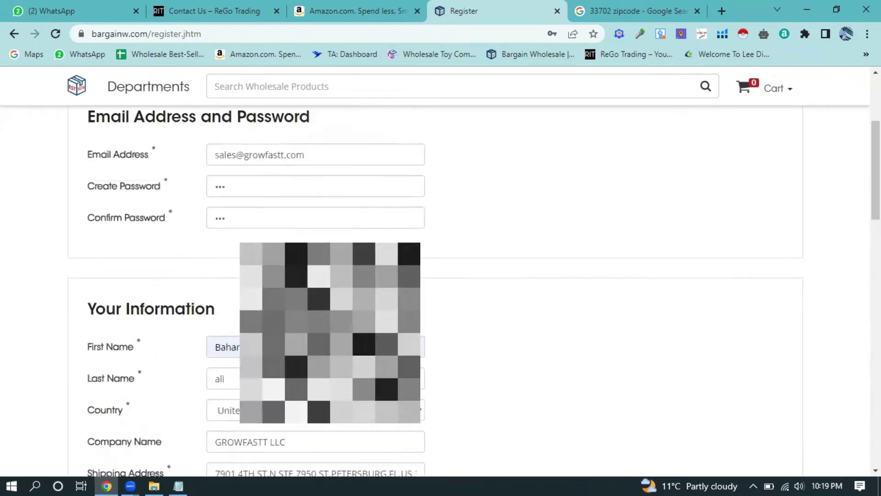
pyautogui.scroll(1, 527, 233)
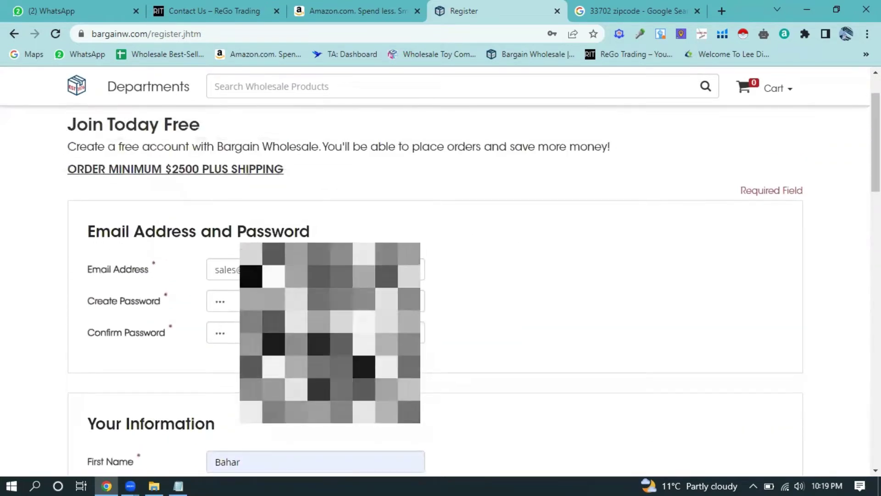
pyautogui.scroll(-4, 511, 221)
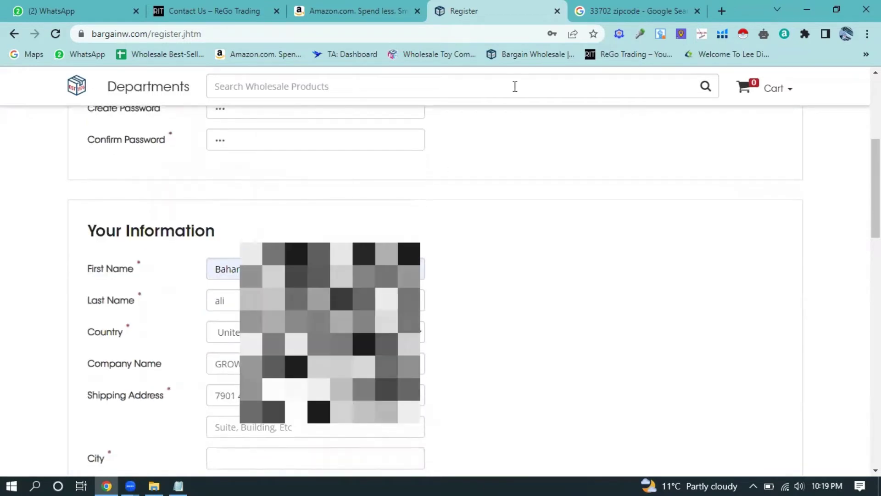
pyautogui.click(452, 54)
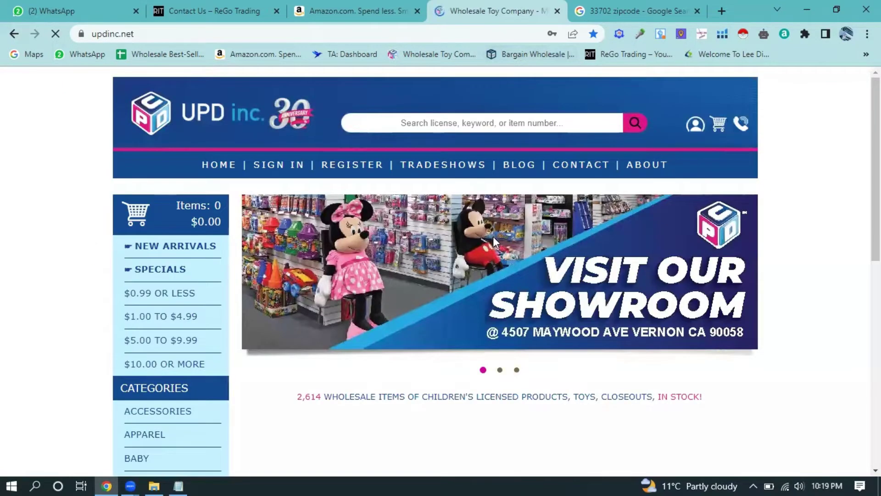
# - Scroll through UPD Inc's product categories and brand tiles, then return to the top
pyautogui.scroll(-1, 493, 236)
pyautogui.scroll(1, 642, 174)
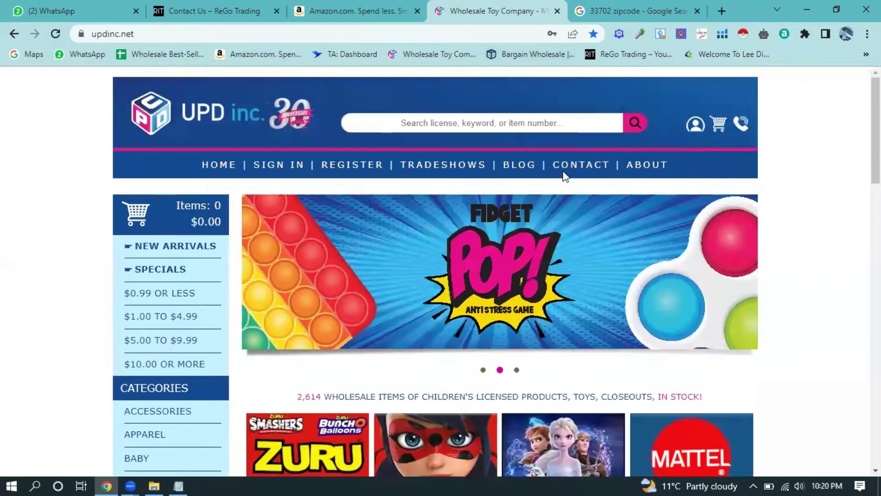
pyautogui.scroll(-4, 367, 193)
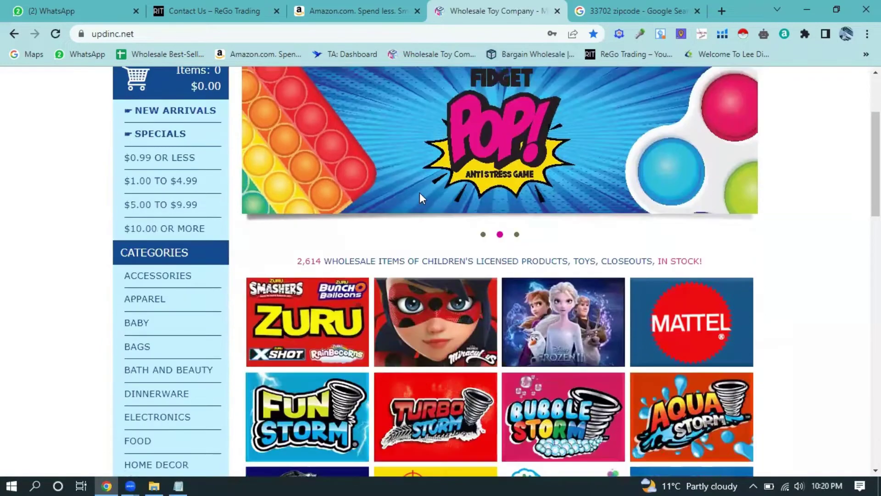
pyautogui.scroll(-11, 413, 225)
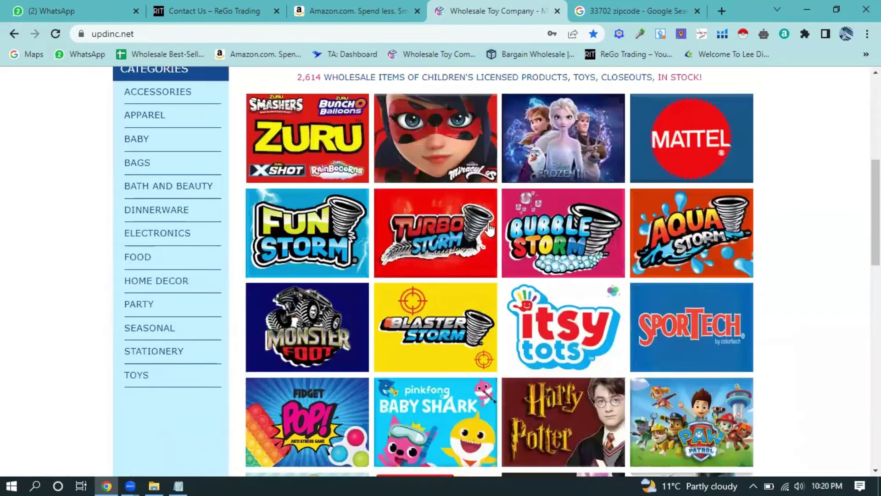
pyautogui.scroll(10, 521, 254)
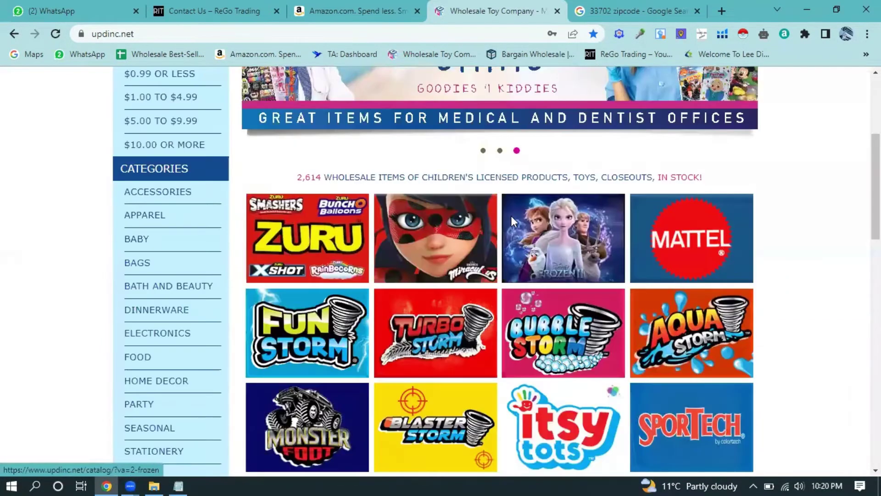
pyautogui.scroll(5, 533, 287)
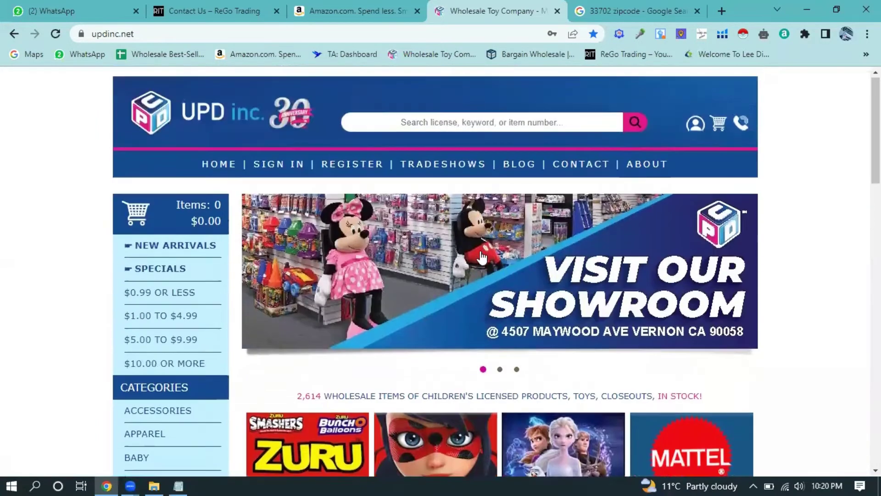
pyautogui.click(352, 165)
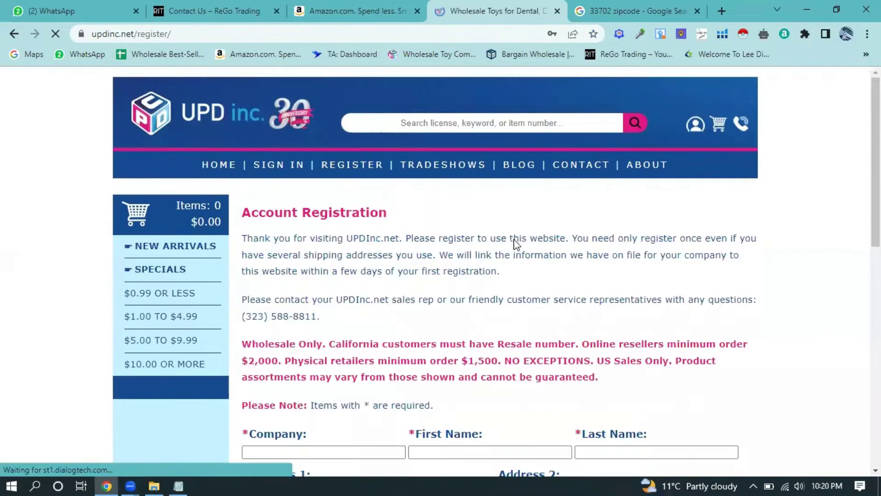
pyautogui.scroll(-4, 457, 277)
pyautogui.scroll(-1, 457, 277)
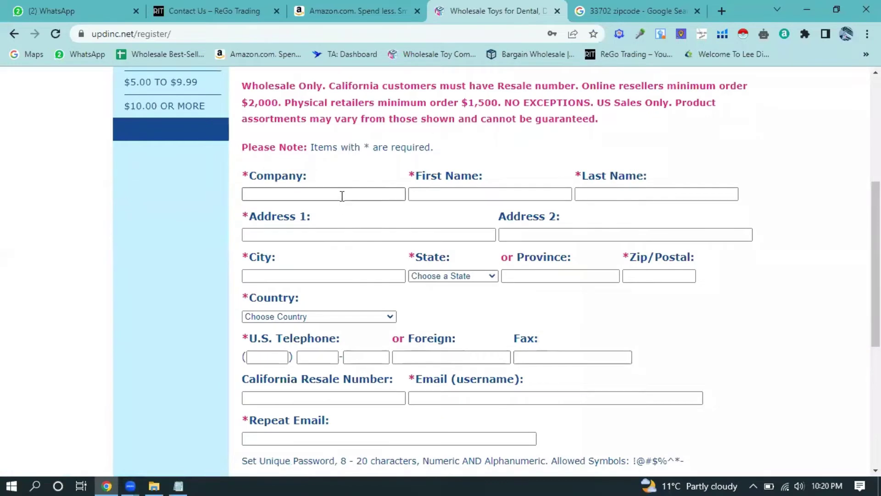
# - Click through the Company, name, address and City fields and the State list, leaving them empty
pyautogui.click(342, 195)
pyautogui.click(451, 195)
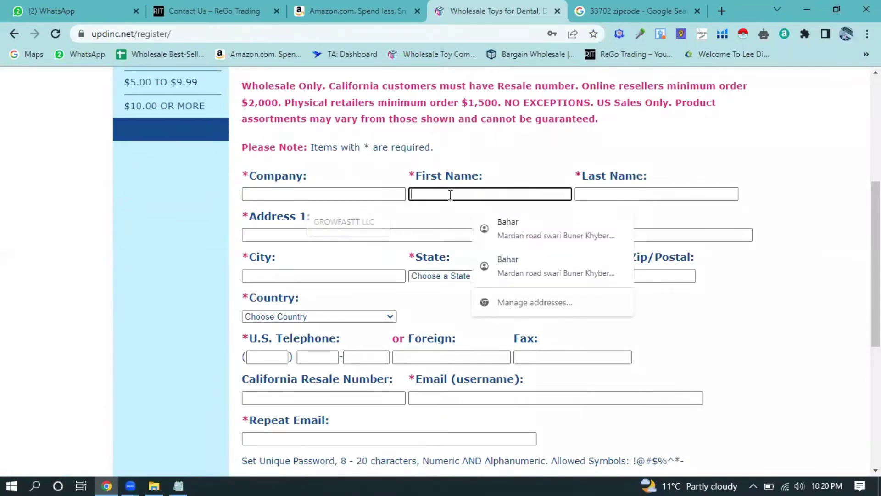
pyautogui.click(610, 191)
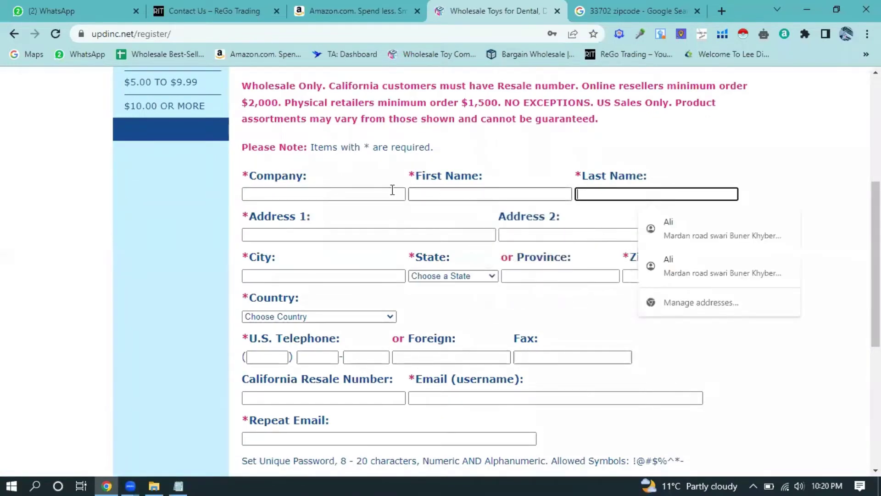
pyautogui.click(369, 193)
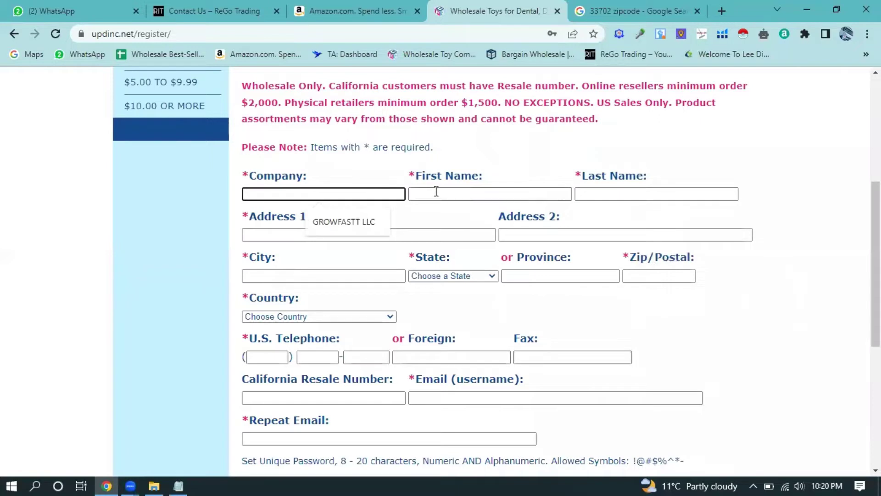
pyautogui.click(258, 231)
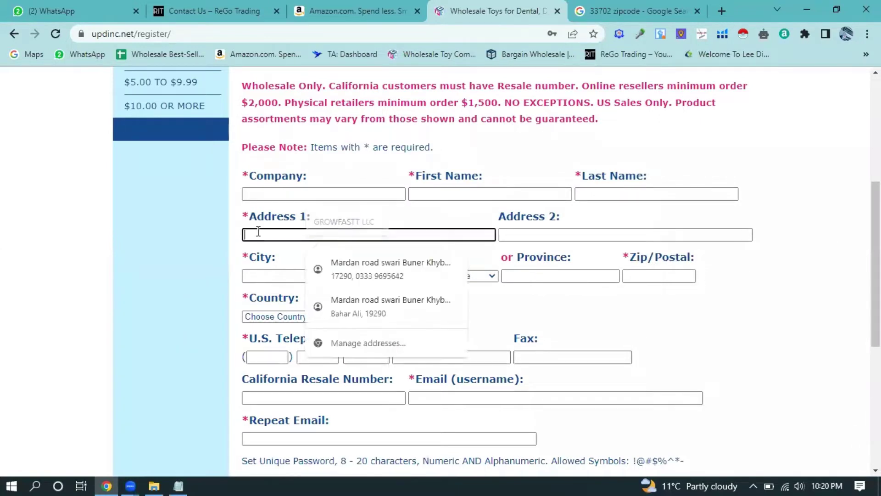
pyautogui.click(568, 235)
pyautogui.scroll(-1, 315, 212)
pyautogui.click(322, 212)
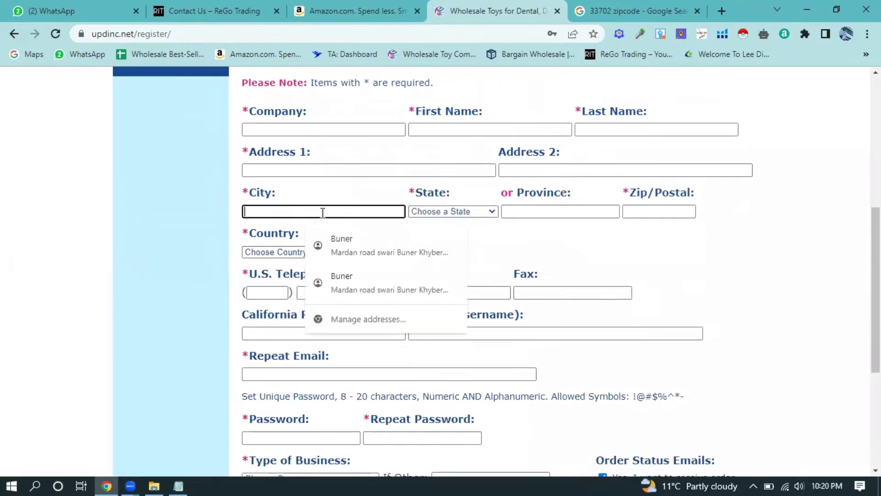
pyautogui.click(495, 216)
pyautogui.click(537, 209)
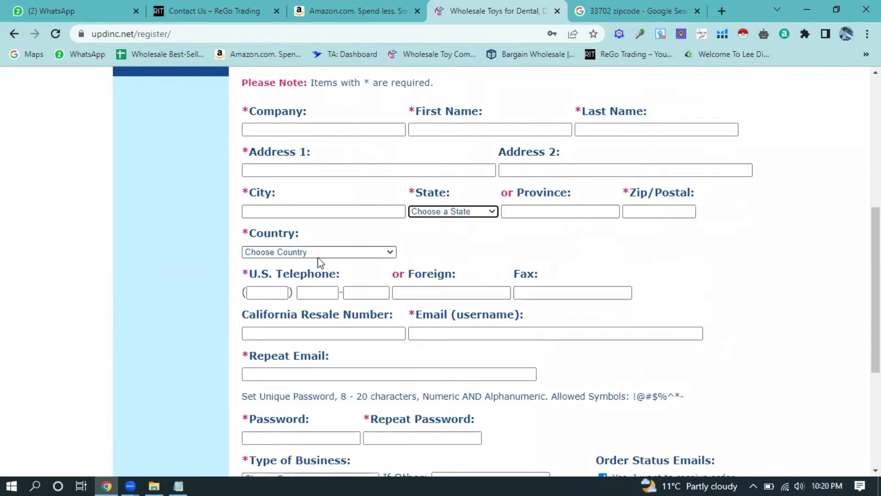
# - Choose Wholesaler as the Type of Business and scroll back up
pyautogui.scroll(-1, 312, 230)
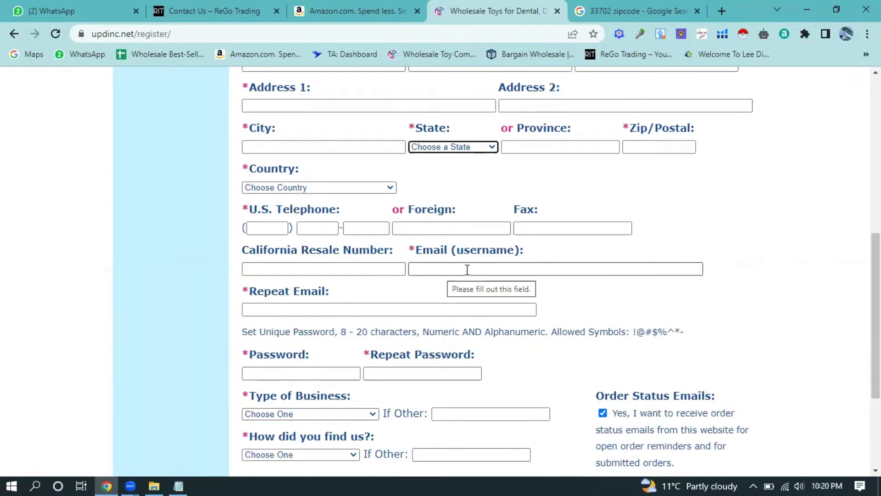
pyautogui.scroll(-2, 288, 316)
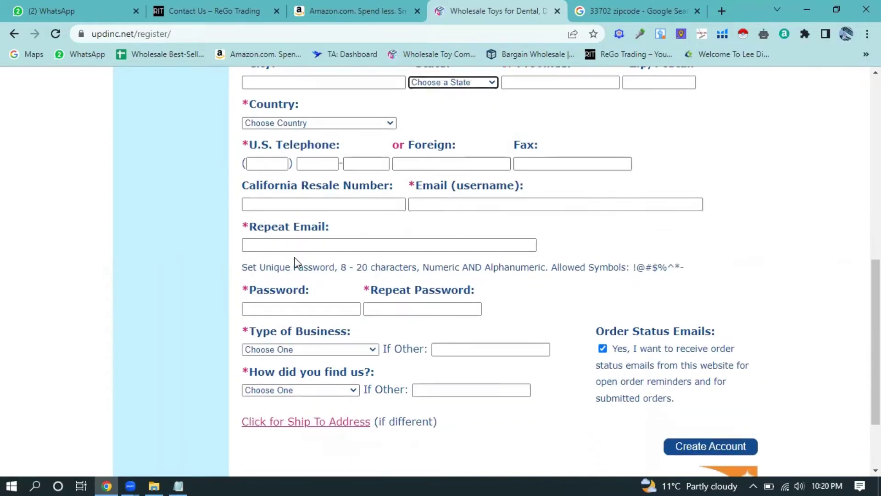
pyautogui.scroll(-2, 344, 254)
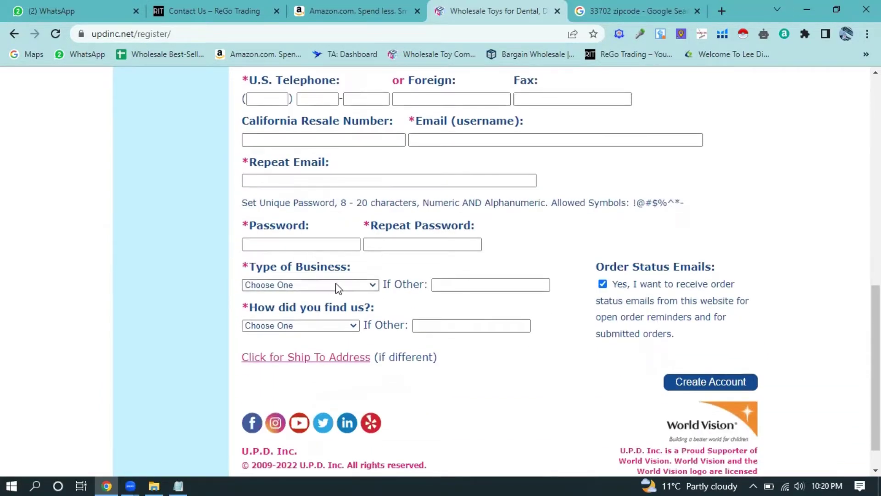
pyautogui.click(353, 286)
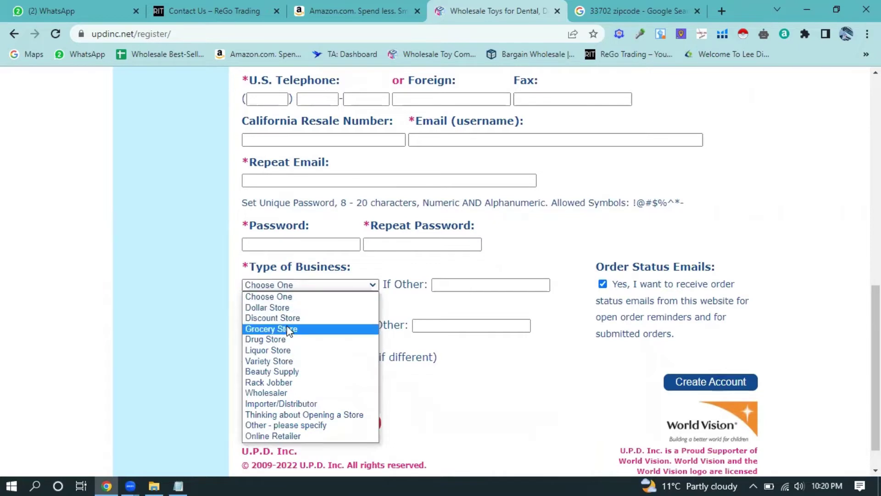
pyautogui.click(280, 393)
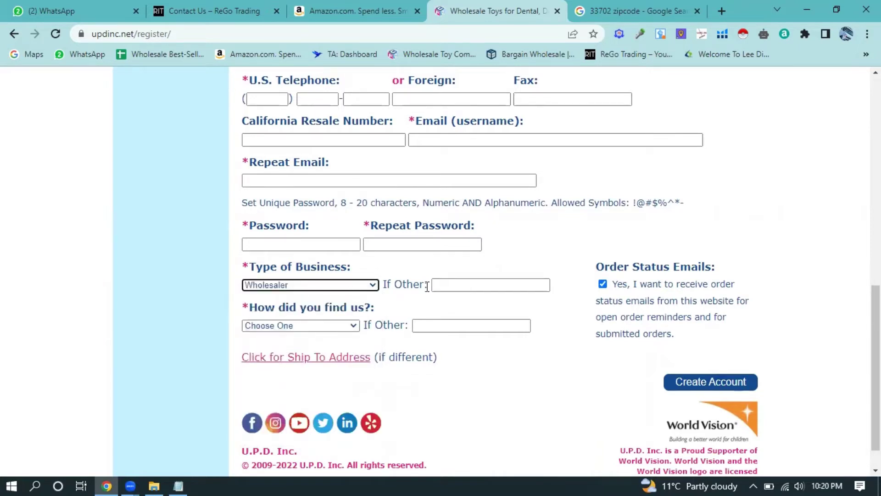
pyautogui.scroll(-1, 344, 323)
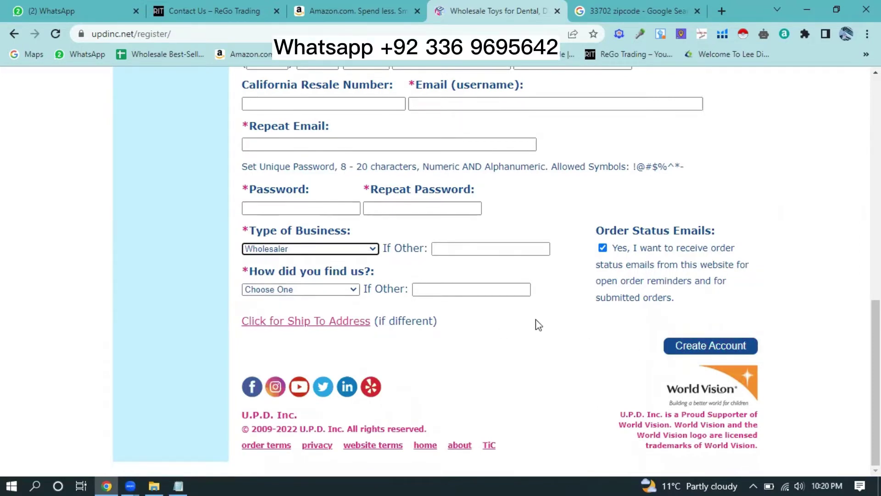
pyautogui.scroll(10, 537, 325)
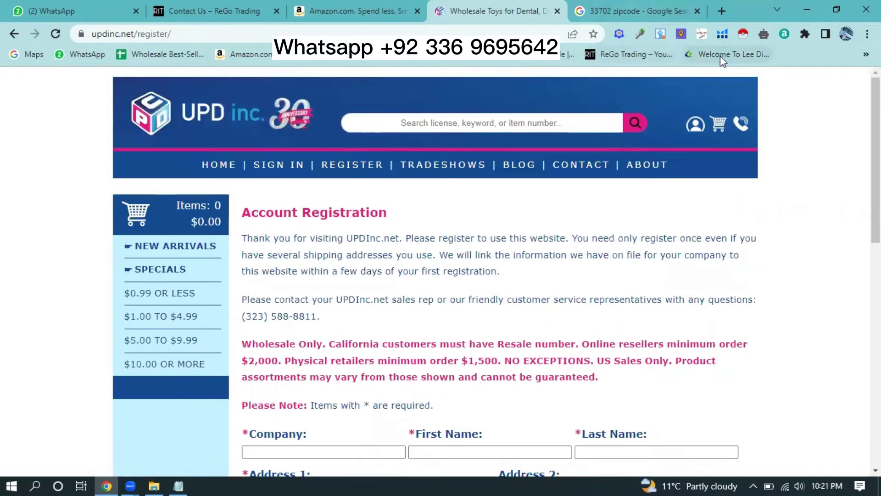
# - Open the Lee Distributors site from its bookmark and open Contact Us in a new tab
pyautogui.click(720, 56)
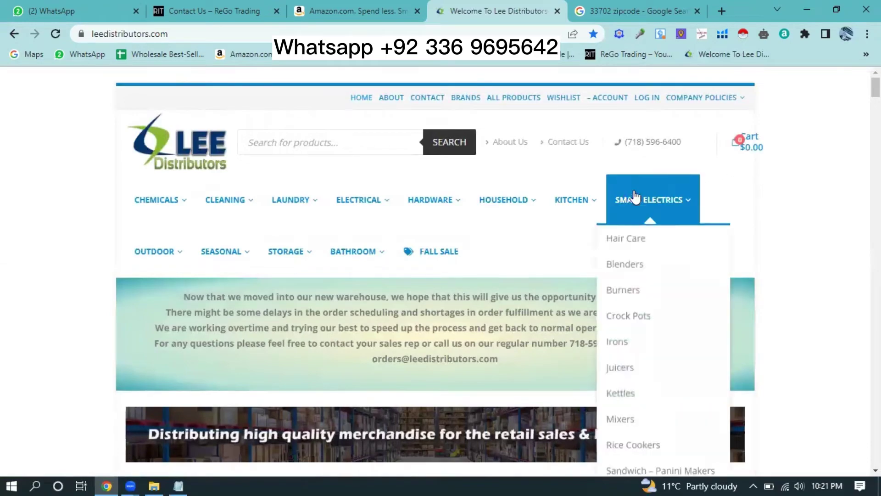
pyautogui.scroll(-10, 638, 193)
pyautogui.scroll(10, 662, 209)
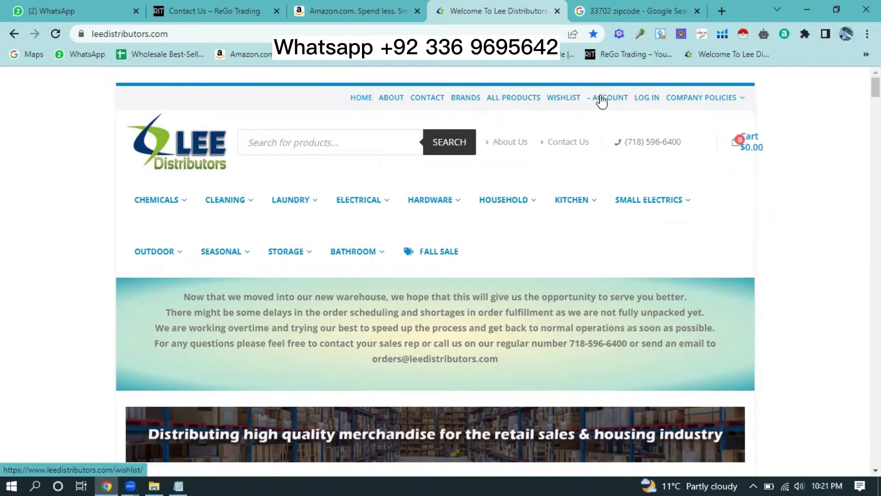
pyautogui.moveTo(729, 106)
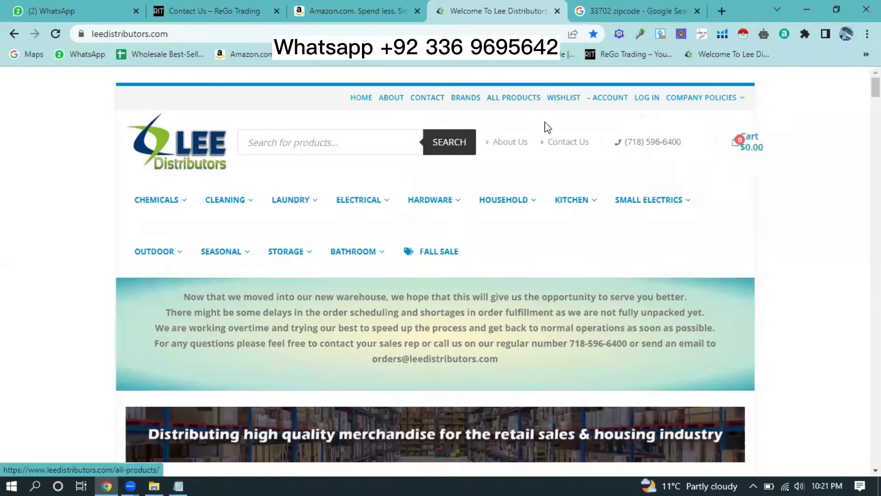
pyautogui.click(565, 143)
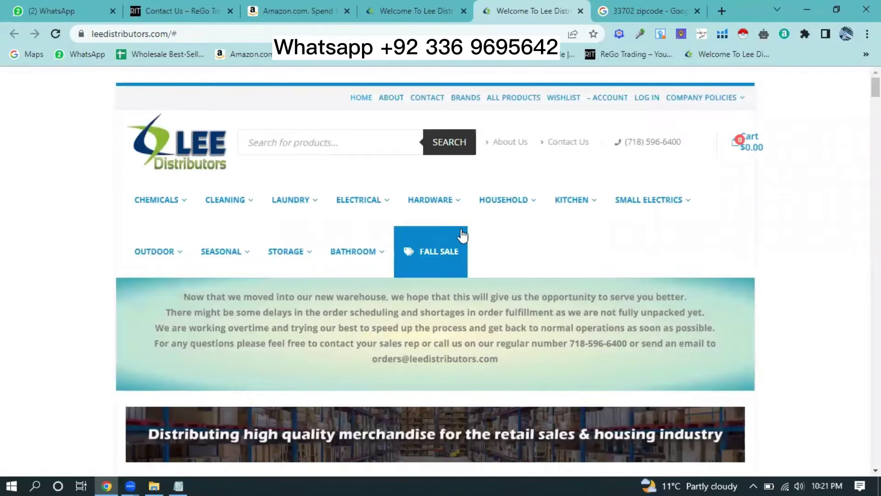
# - Scroll down through the Lee Distributors product grid and back up
pyautogui.scroll(-1, 731, 223)
pyautogui.scroll(-15, 732, 223)
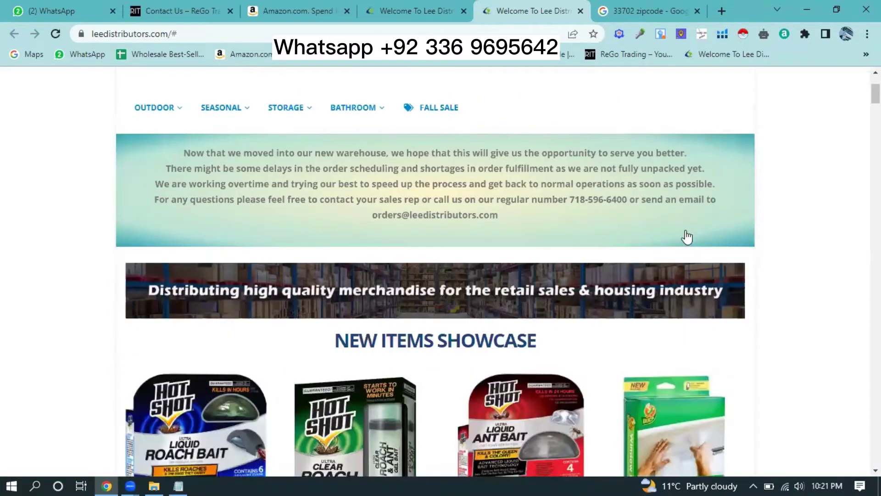
pyautogui.scroll(-20, 525, 305)
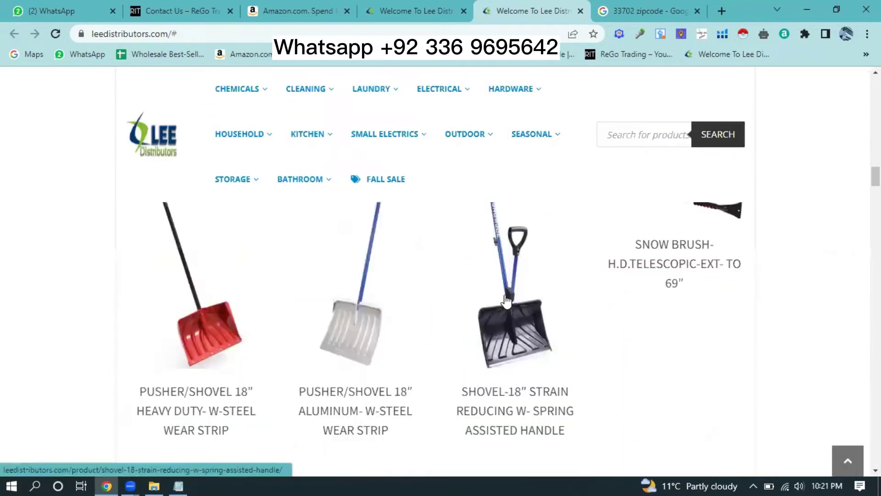
pyautogui.scroll(-20, 524, 333)
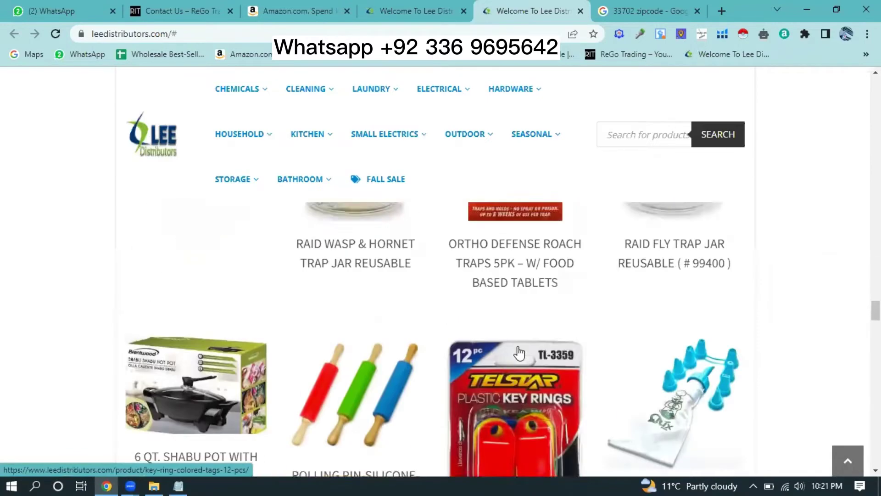
pyautogui.scroll(-8, 628, 371)
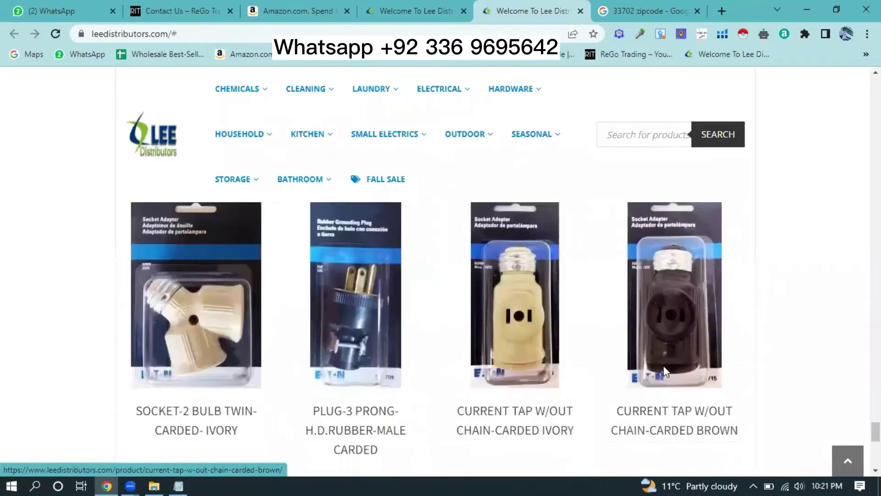
pyautogui.scroll(20, 614, 295)
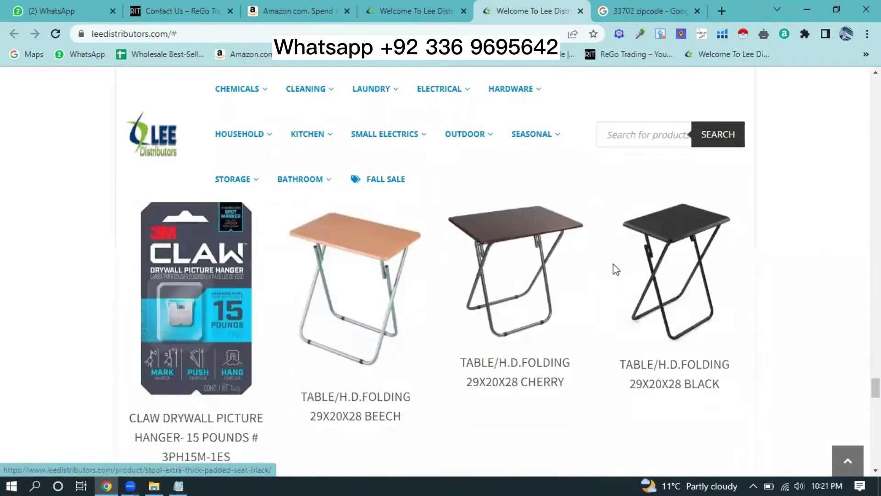
pyautogui.scroll(20, 620, 255)
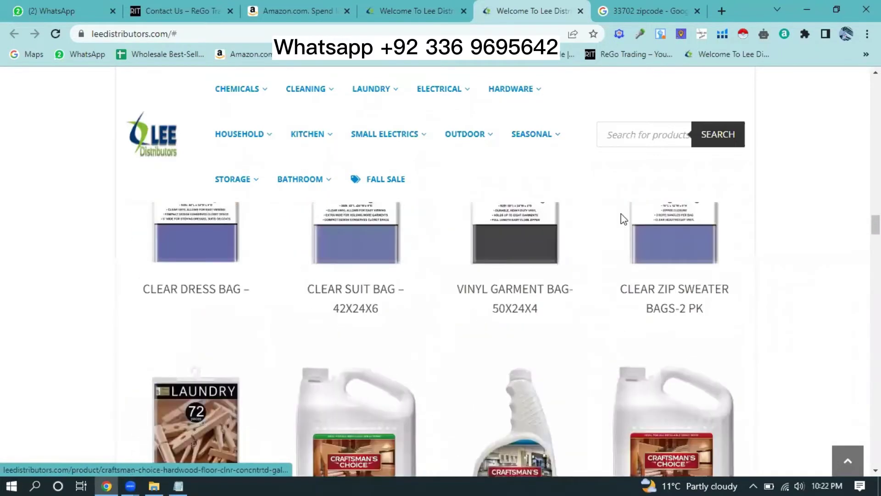
pyautogui.scroll(15, 624, 211)
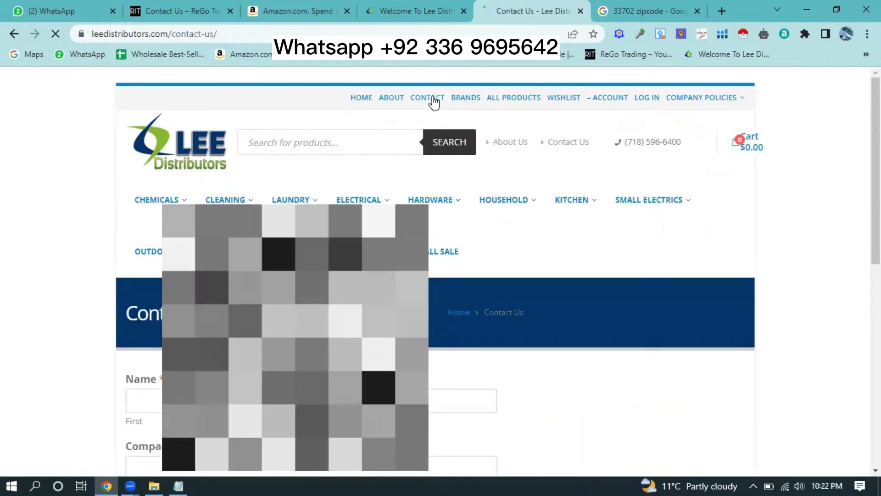
# - Look over the contact form, focus its Name field, and bring up the Notepad company notes
pyautogui.scroll(-5, 439, 180)
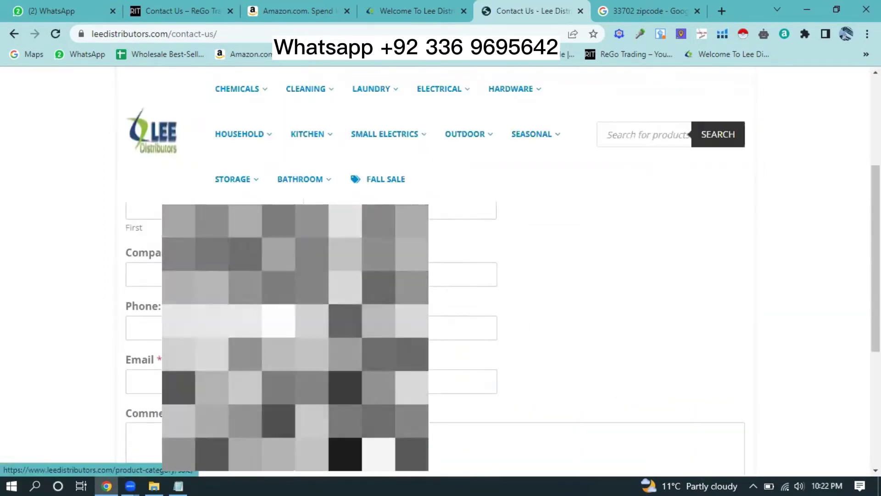
pyautogui.scroll(-1, 441, 322)
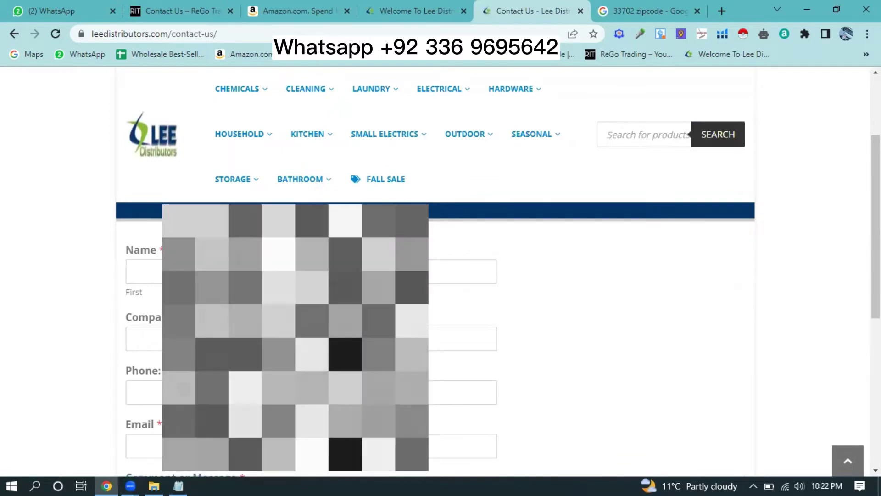
pyautogui.scroll(-2, 441, 322)
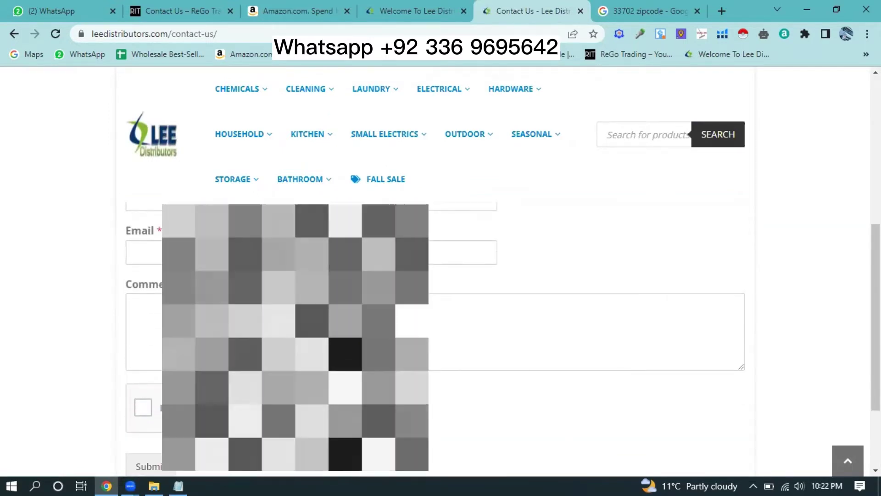
pyautogui.scroll(3, 441, 322)
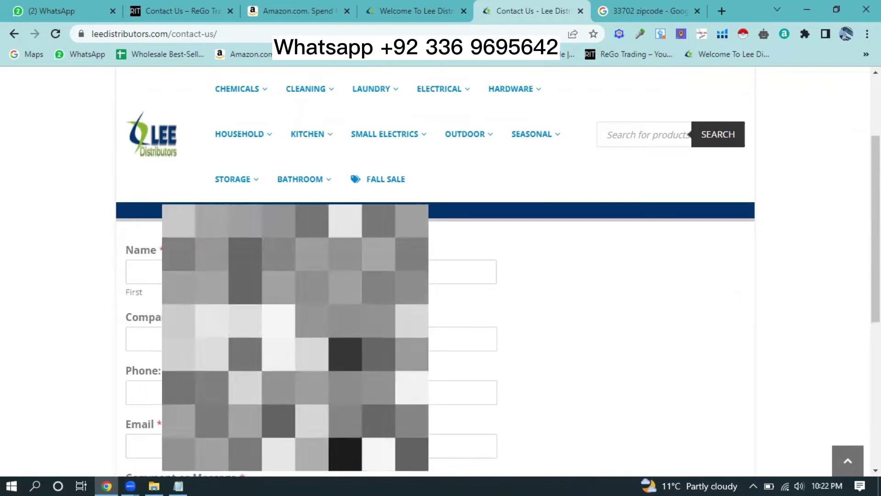
pyautogui.click(134, 271)
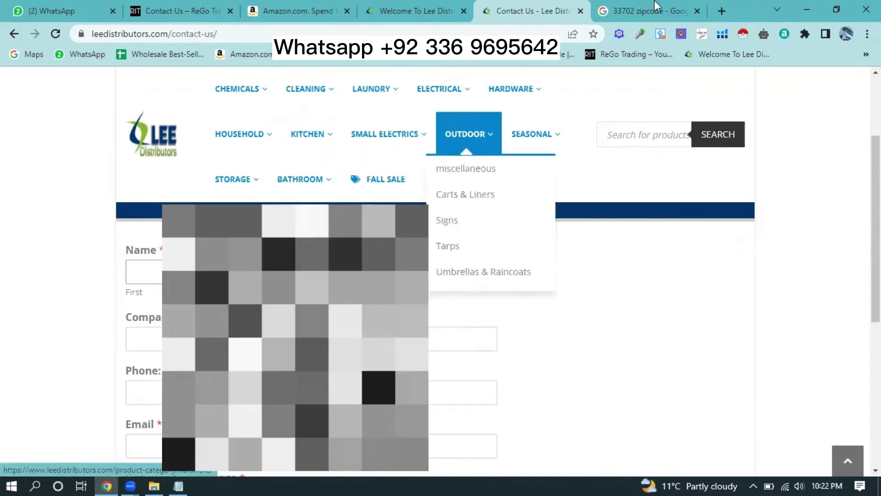
pyautogui.moveTo(237, 88)
pyautogui.click(179, 485)
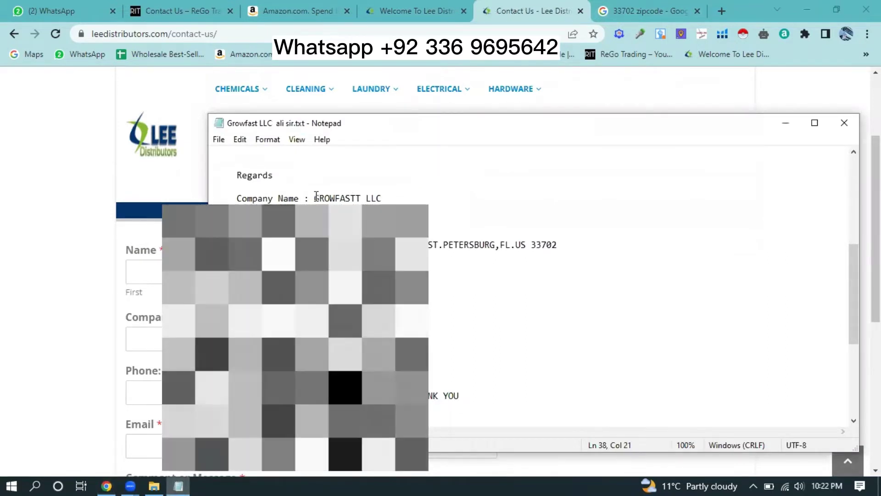
# - Copy GROWFASTT and LLC from the notes into the Name and Last name fields
pyautogui.moveTo(315, 198); pyautogui.dragTo(361, 197)
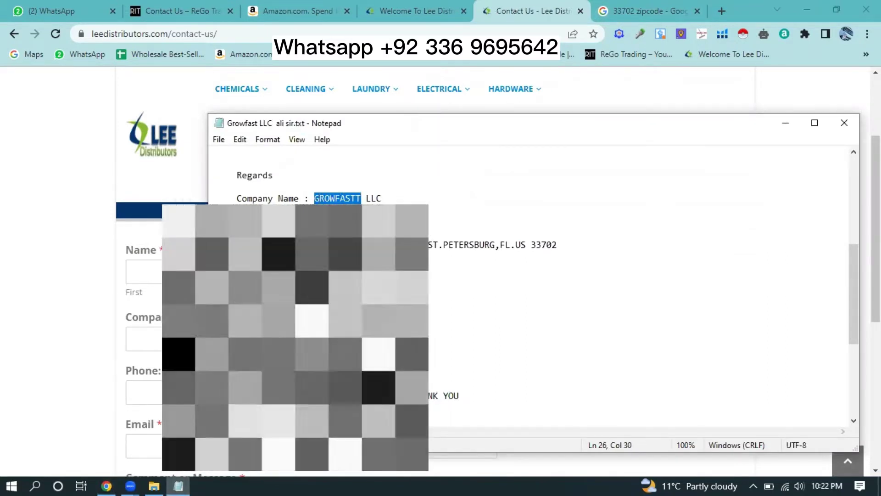
pyautogui.click(156, 278)
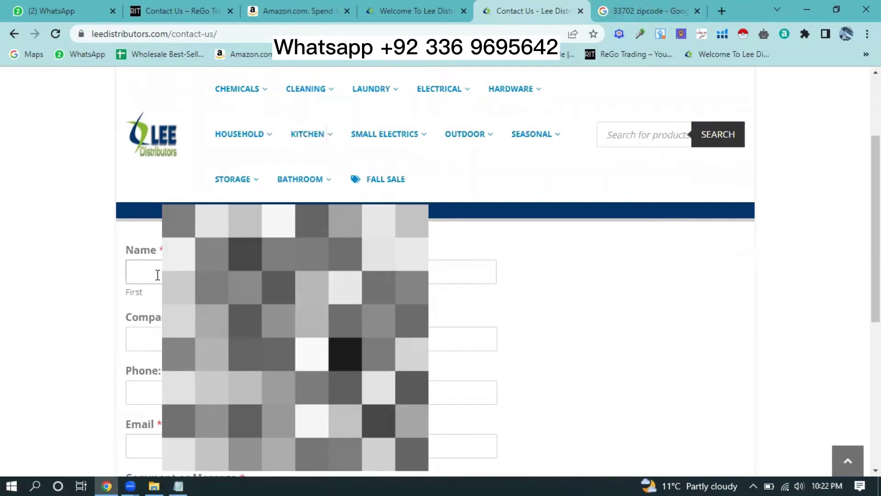
pyautogui.write('GROWFASTT')
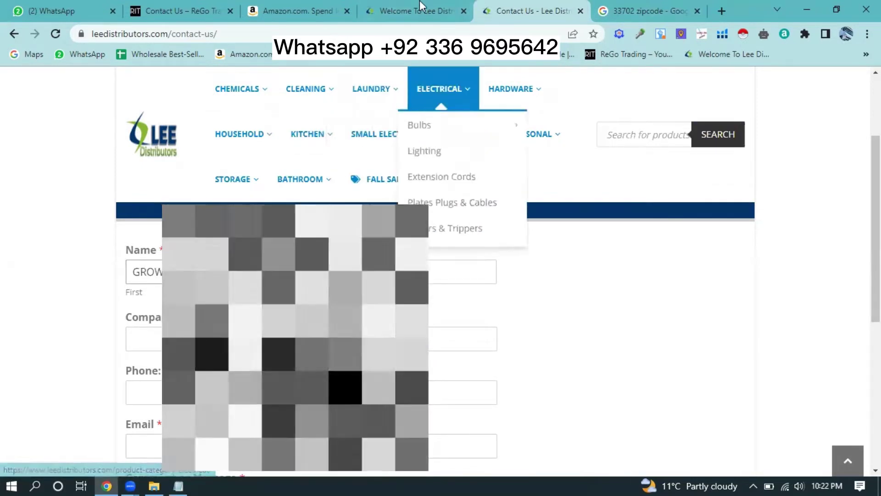
pyautogui.click(178, 485)
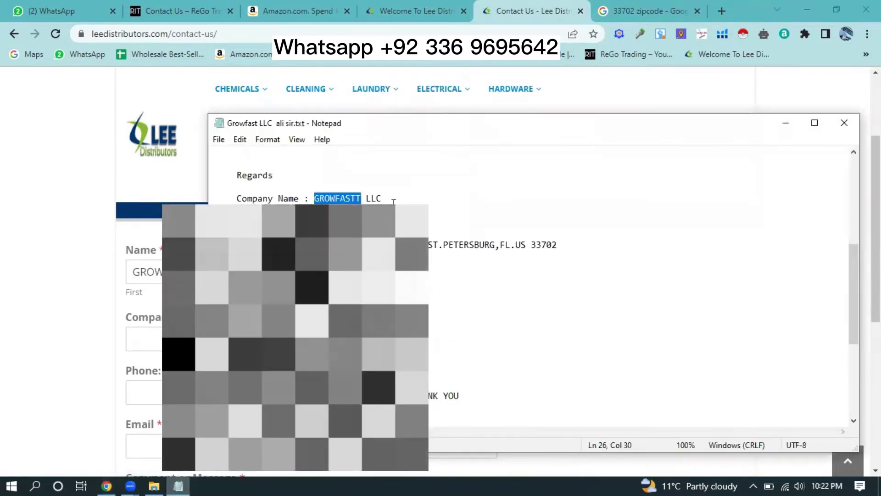
pyautogui.moveTo(381, 199); pyautogui.dragTo(366, 199)
pyautogui.hotkey('alt', 'Tab')
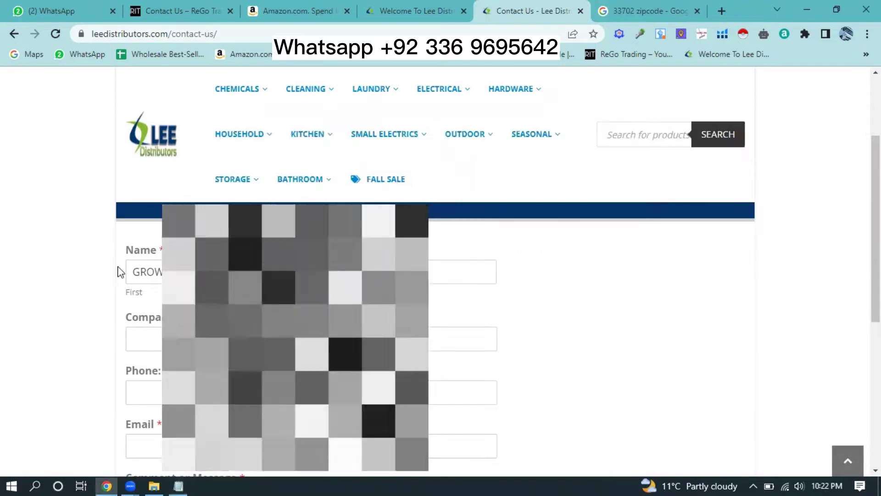
pyautogui.click(463, 272)
pyautogui.press('Escape')
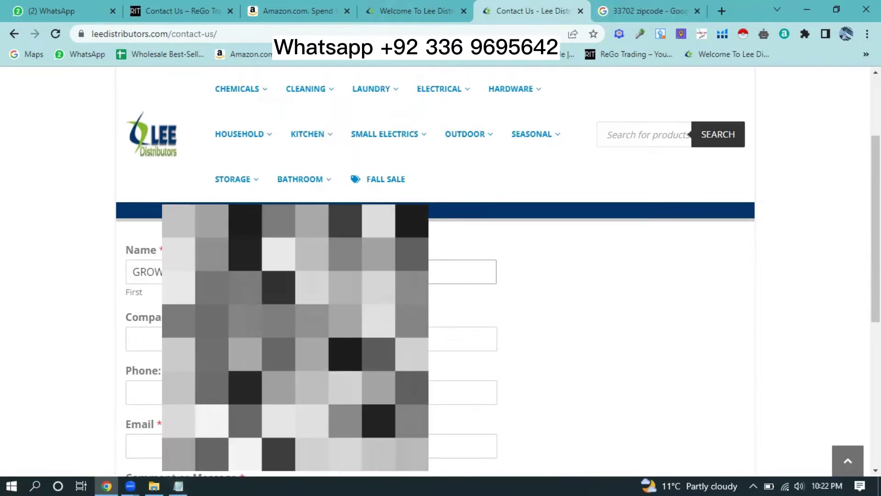
pyautogui.press('Tab')
# - Copy GROWFASTT LLC from the notes into the Company field
pyautogui.click(178, 486)
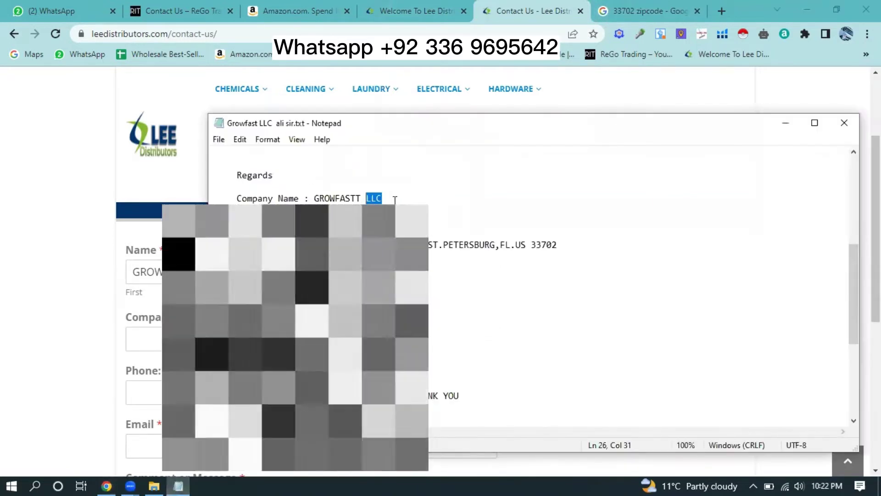
pyautogui.moveTo(382, 198); pyautogui.dragTo(314, 198)
pyautogui.hotkey('ctrl', 'c')
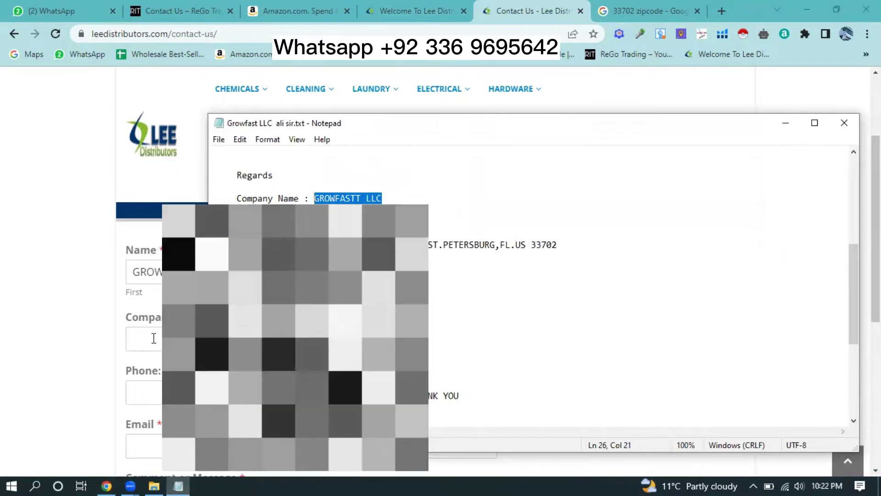
pyautogui.click(134, 339)
pyautogui.hotkey('ctrl', 'v')
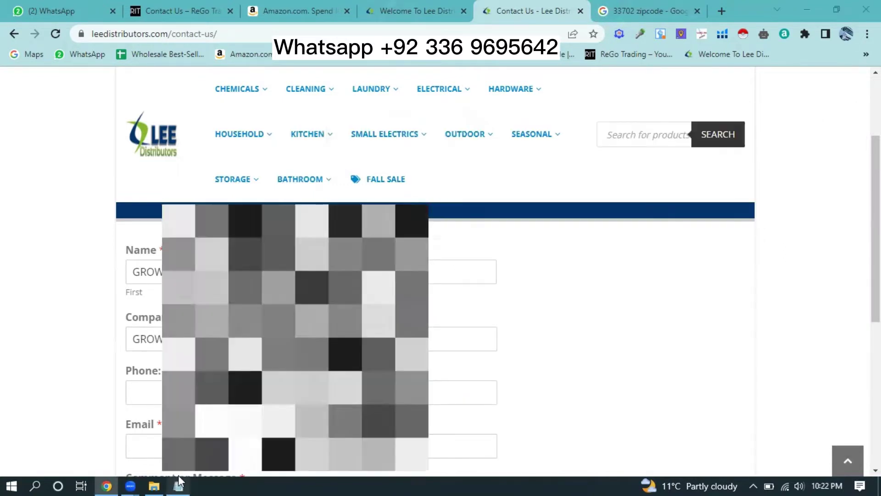
# - Paste the company phone number into Phone, then select the e-mail address in the notes
pyautogui.click(178, 485)
pyautogui.click(376, 337)
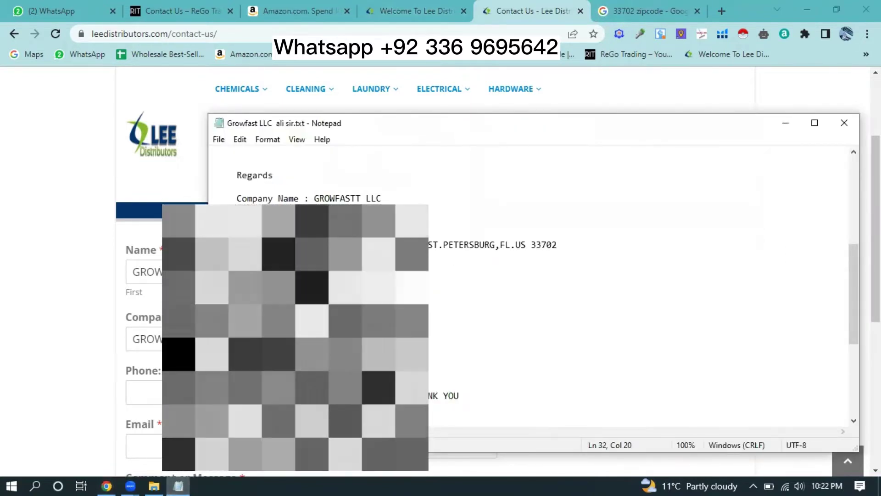
pyautogui.click(133, 392)
pyautogui.hotkey('ctrl', 'v')
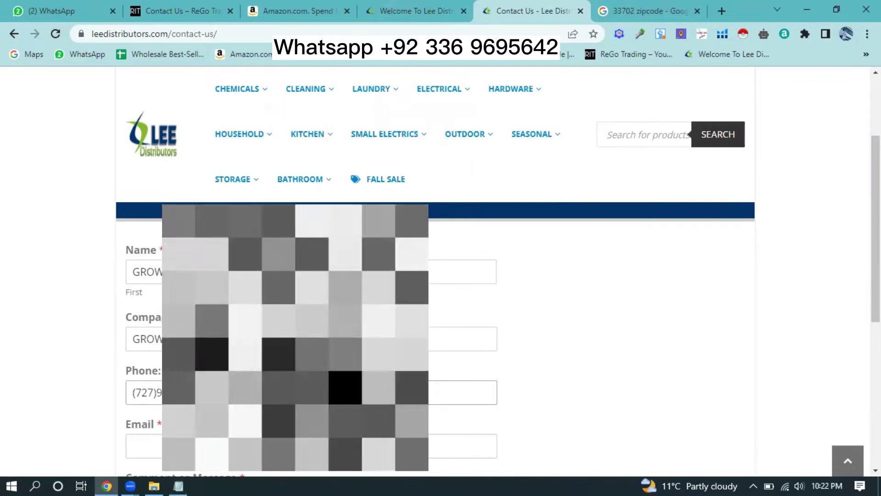
pyautogui.scroll(-3, 436, 339)
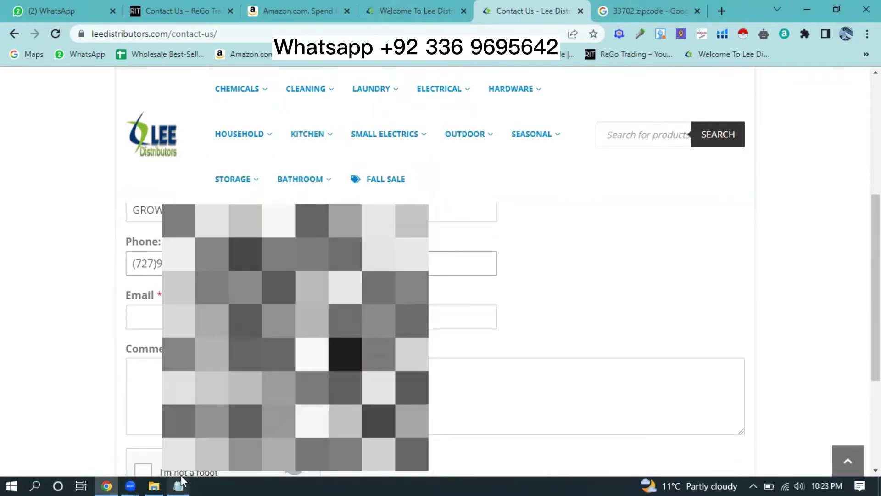
pyautogui.click(178, 486)
pyautogui.click(360, 245)
pyautogui.click(314, 245)
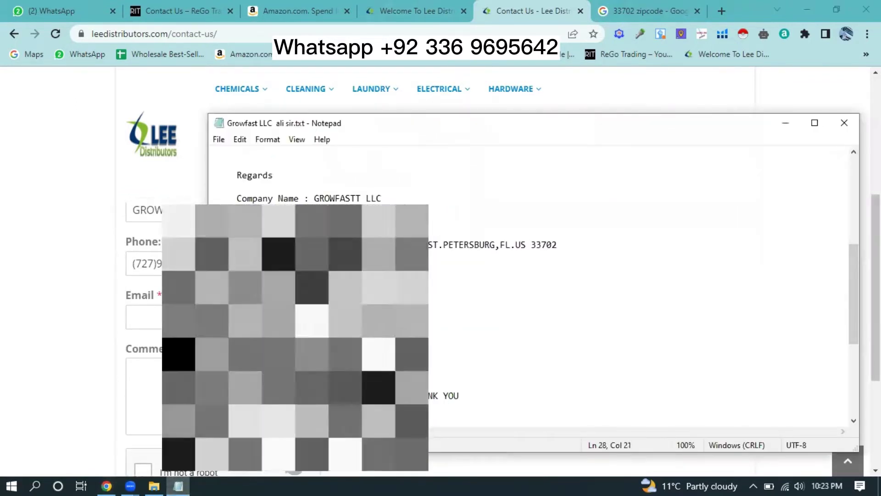
# - Paste the company e-mail address into the Email field
pyautogui.click(184, 317)
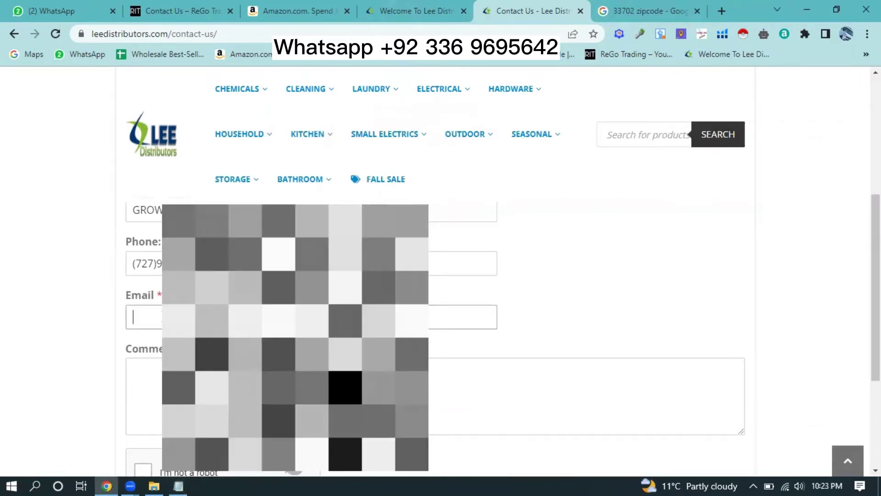
pyautogui.hotkey('ctrl', 'v')
pyautogui.scroll(-2, 294, 317)
pyautogui.scroll(-1, 294, 317)
# - Copy the whole partnership message from the notes into Comment and tick I'm not a robot
pyautogui.click(294, 266)
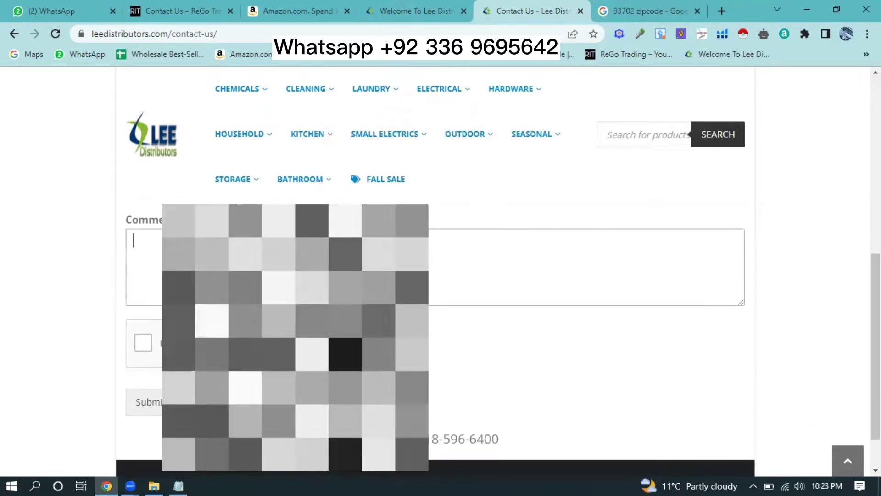
pyautogui.click(178, 483)
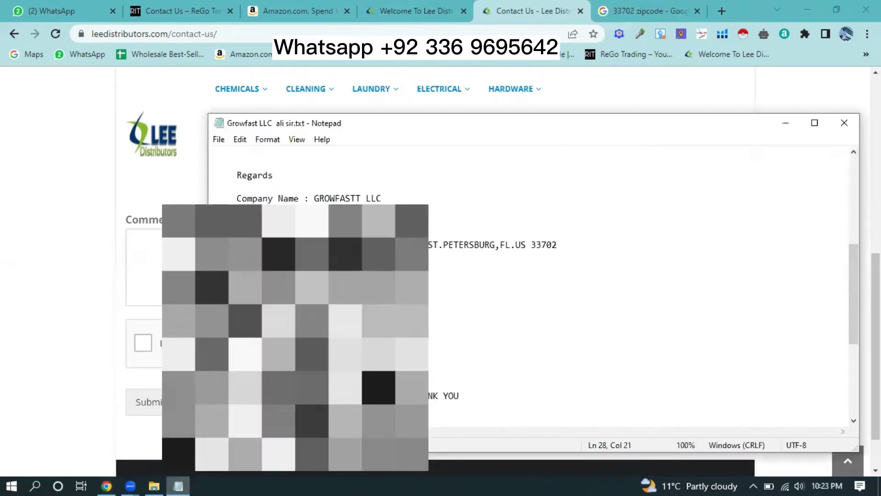
pyautogui.scroll(2, 239, 174)
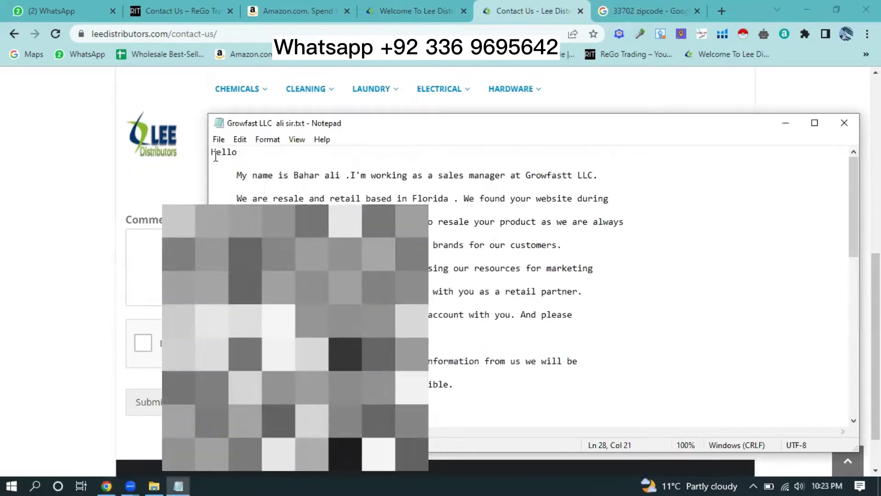
pyautogui.moveTo(212, 152); pyautogui.dragTo(434, 352)
pyautogui.scroll(-10, 480, 364)
pyautogui.scroll(10, 434, 352)
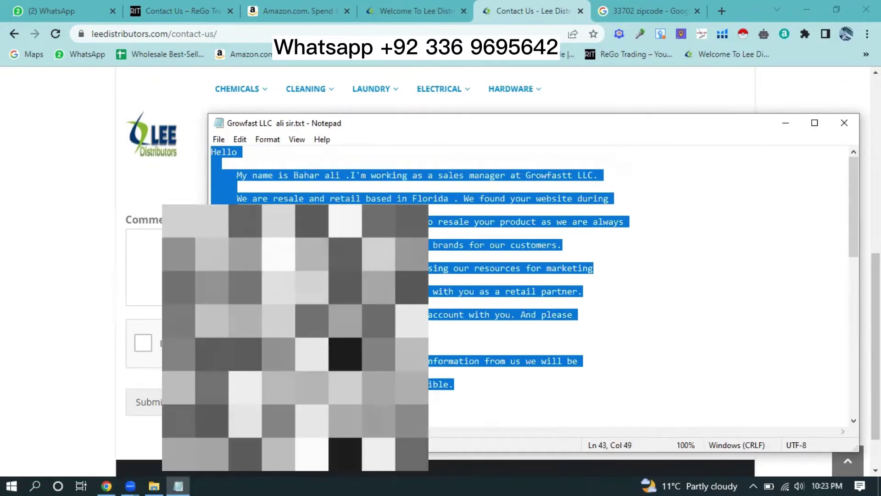
pyautogui.rightClick(227, 155)
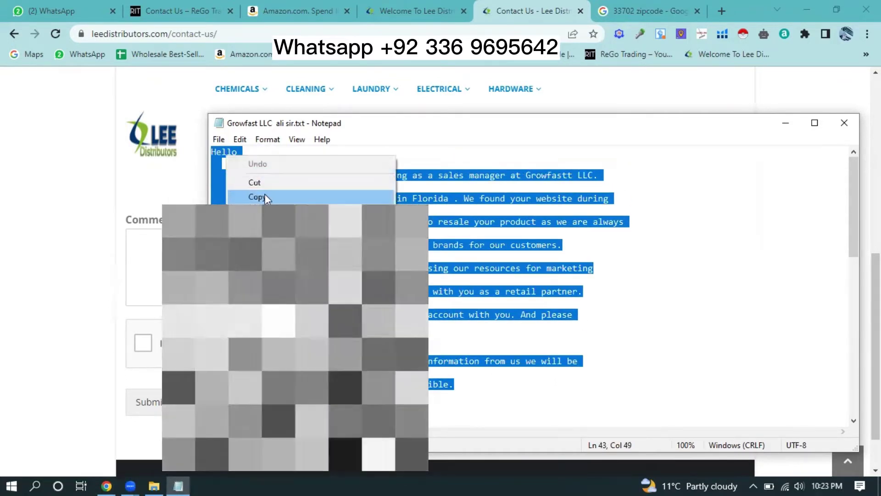
pyautogui.click(255, 196)
pyautogui.hotkey('alt', 'Tab')
pyautogui.hotkey('ctrl', 'v')
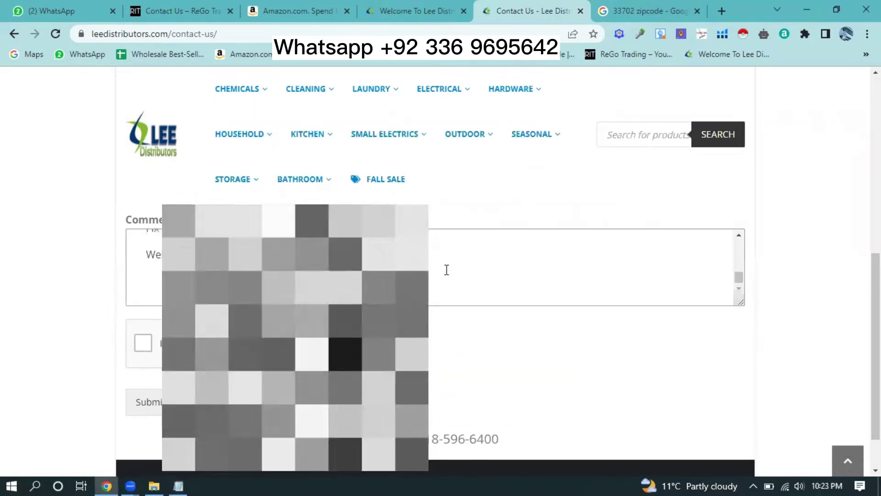
pyautogui.click(143, 342)
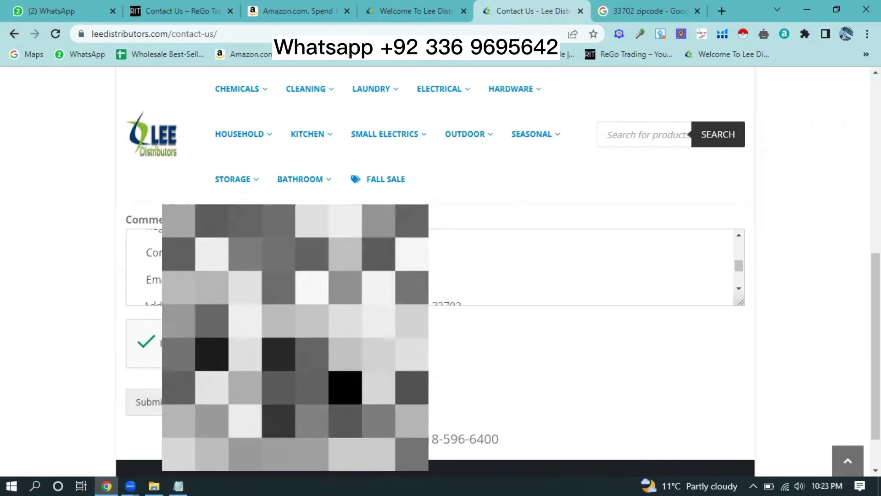
# - Scroll the contact form to check the reCAPTCHA verification result
pyautogui.scroll(4, 441, 322)
pyautogui.scroll(-4, 441, 321)
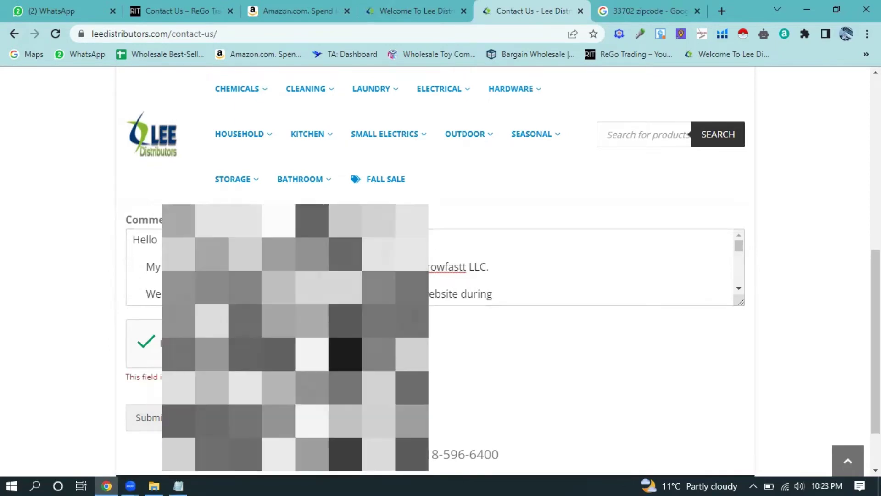
# - Scroll up and down through the Lee Distributors contact form to review its fields
pyautogui.scroll(8, 488, 229)
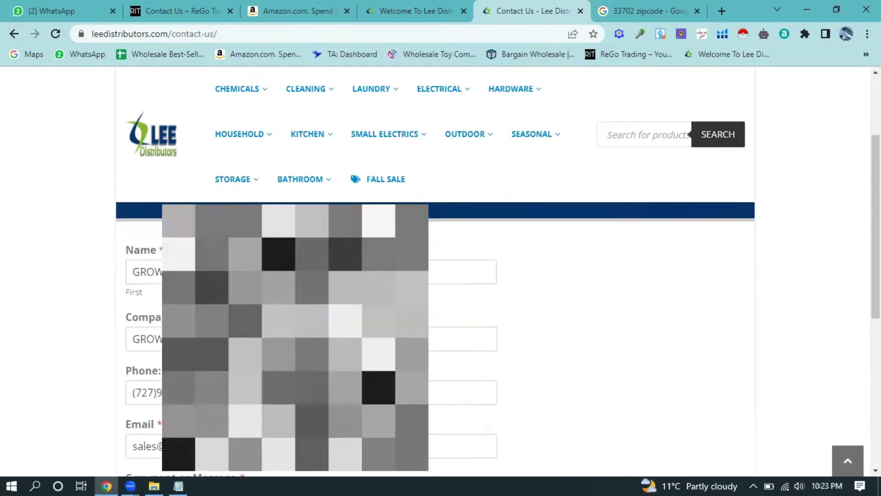
pyautogui.scroll(-4, 488, 228)
pyautogui.scroll(-5, 488, 322)
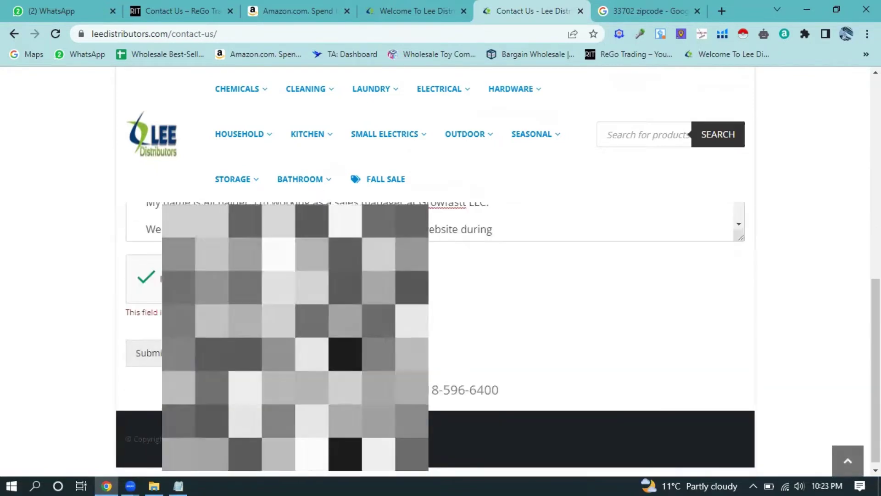
pyautogui.scroll(-1, 488, 322)
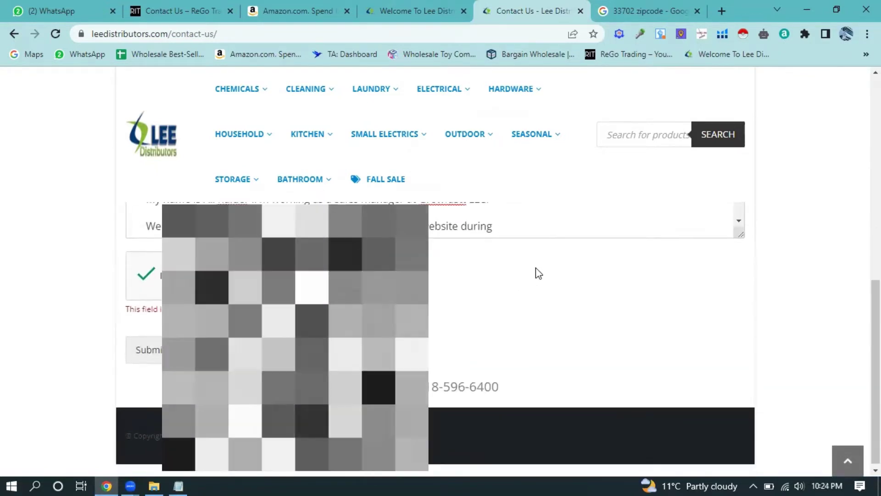
pyautogui.scroll(3, 482, 280)
pyautogui.scroll(3, 482, 280)
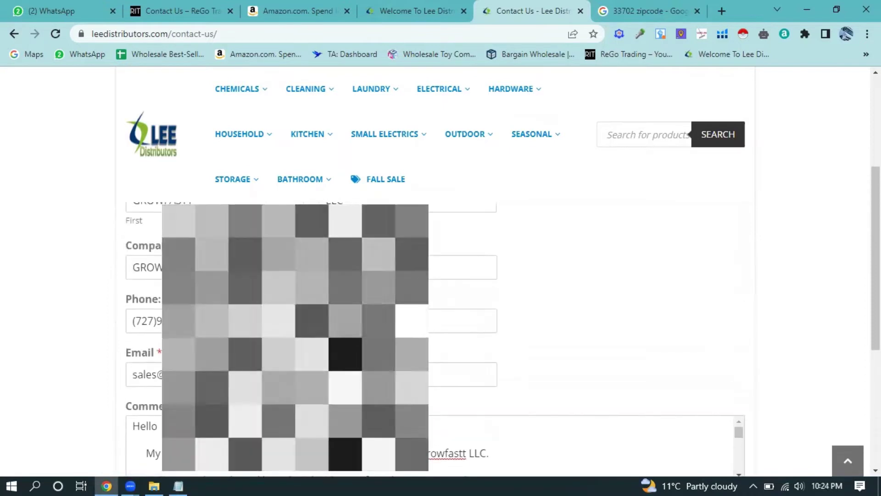
pyautogui.scroll(-2, 482, 280)
pyautogui.scroll(1, 482, 280)
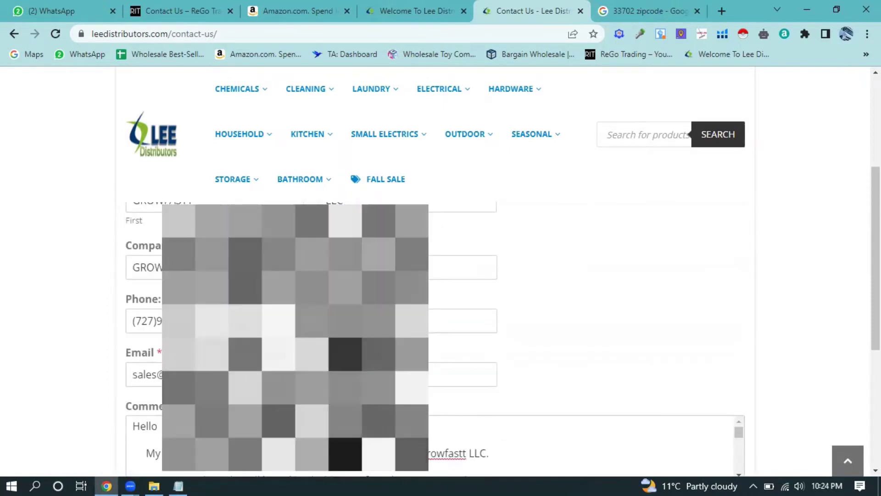
pyautogui.scroll(1, 482, 281)
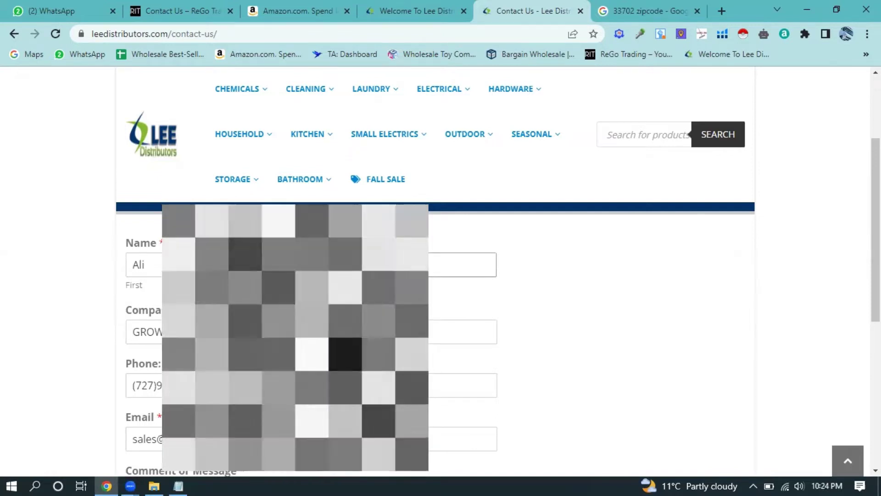
pyautogui.scroll(-5, 436, 339)
pyautogui.scroll(-1, 156, 353)
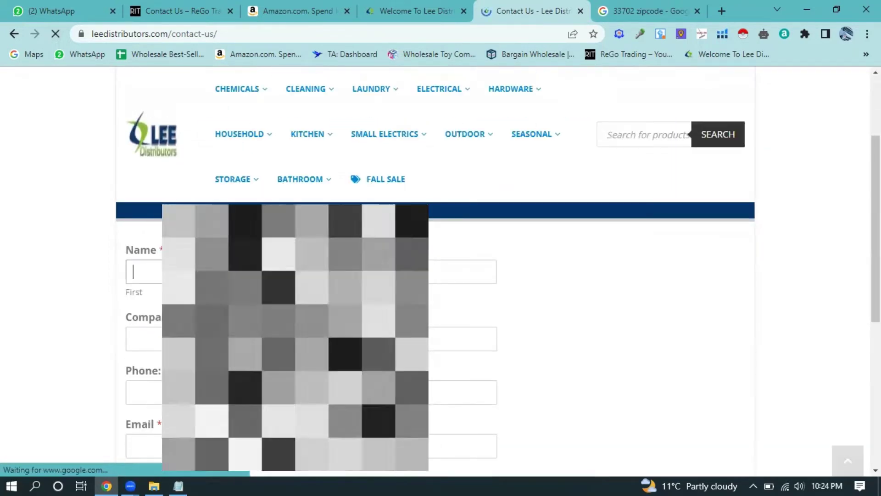
# - Enter the contact's first name and autofill GROWFASTT LLC into the Company field
pyautogui.write('Ali')
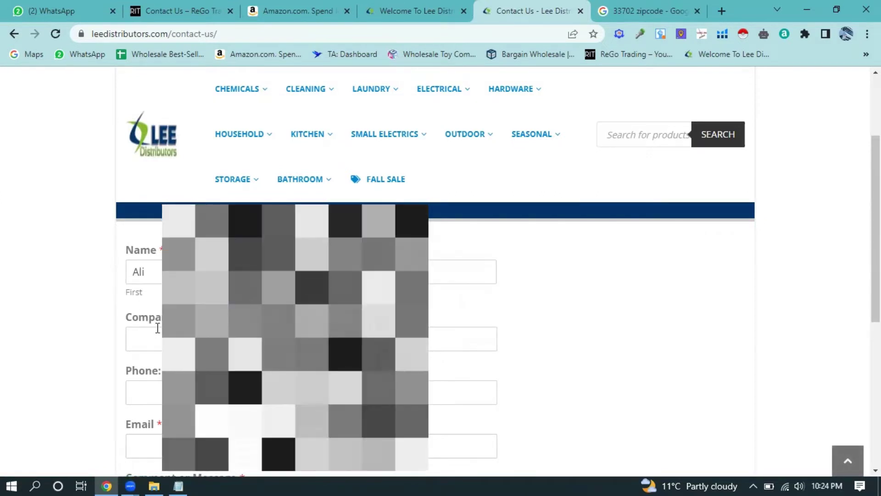
pyautogui.click(160, 334)
pyautogui.write('GROW')
pyautogui.press('Tab')
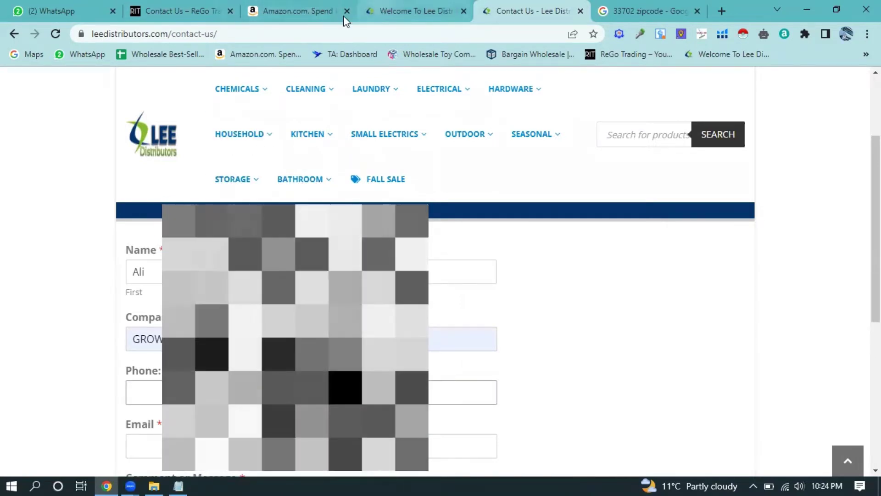
# - Paste the company phone number from the notes into Phone and prefix it with +1
pyautogui.click(178, 486)
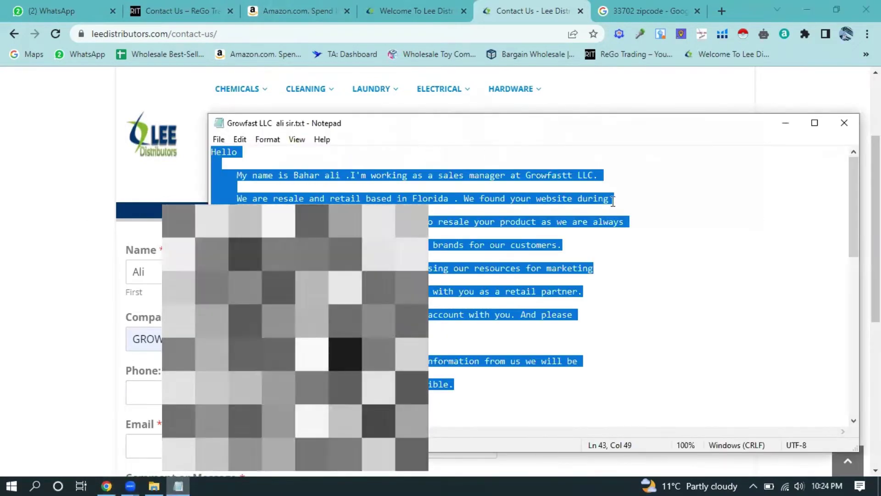
pyautogui.click(613, 202)
pyautogui.scroll(-2, 516, 323)
pyautogui.scroll(-3, 528, 275)
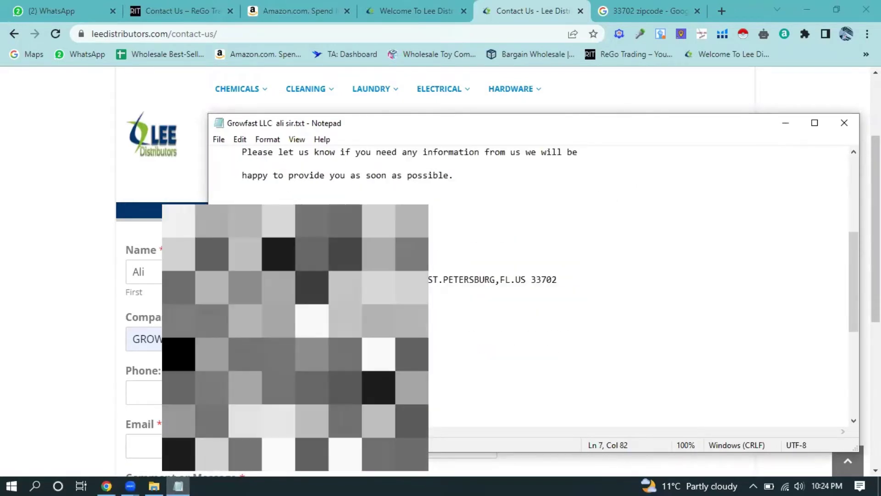
pyautogui.click(324, 279)
pyautogui.click(311, 279)
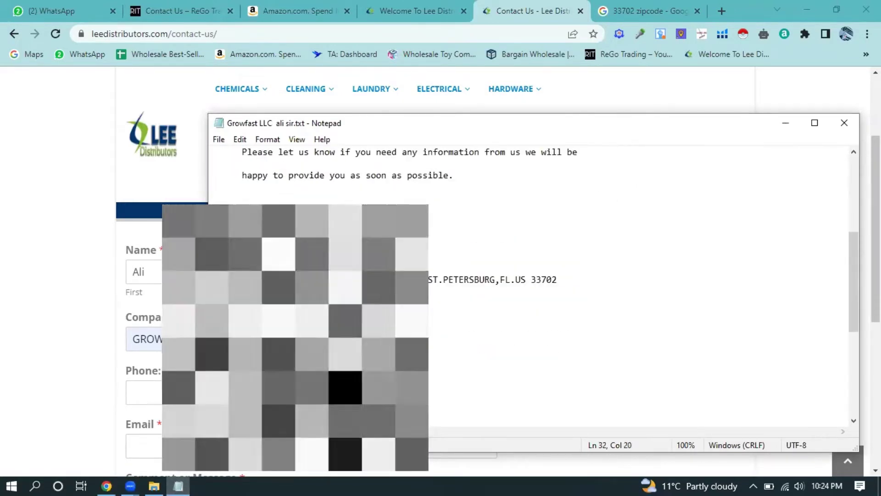
pyautogui.click(184, 392)
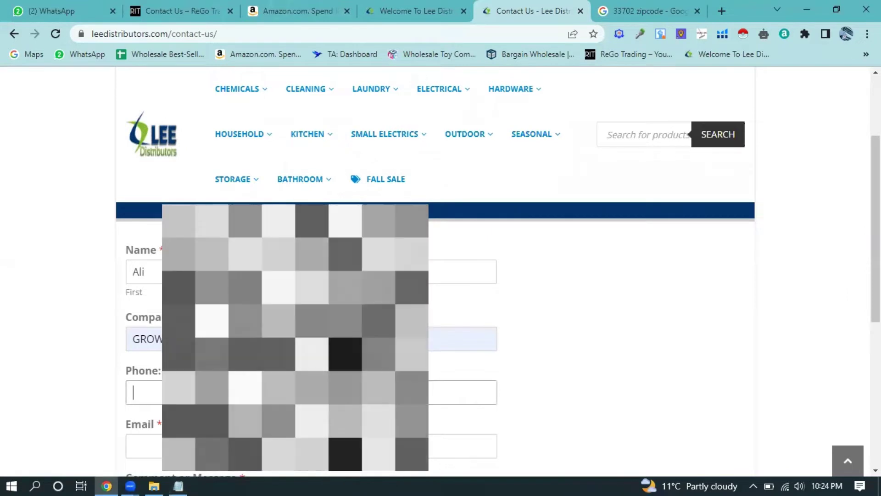
pyautogui.hotkey('ctrl', 'v')
pyautogui.press('Home')
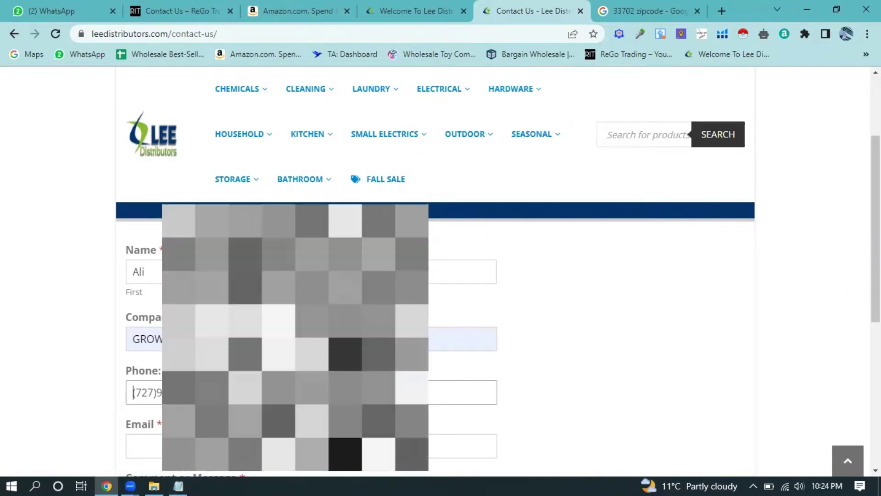
pyautogui.write('1')
pyautogui.press('BackSpace')
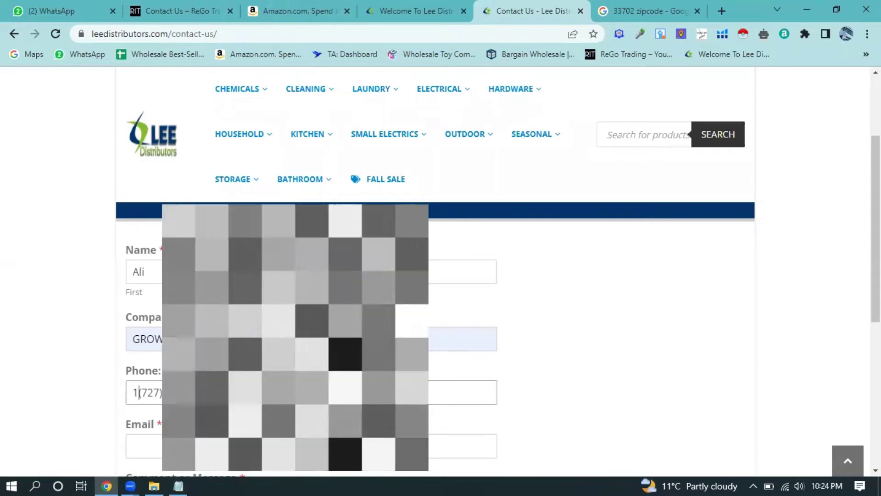
pyautogui.write('+1')
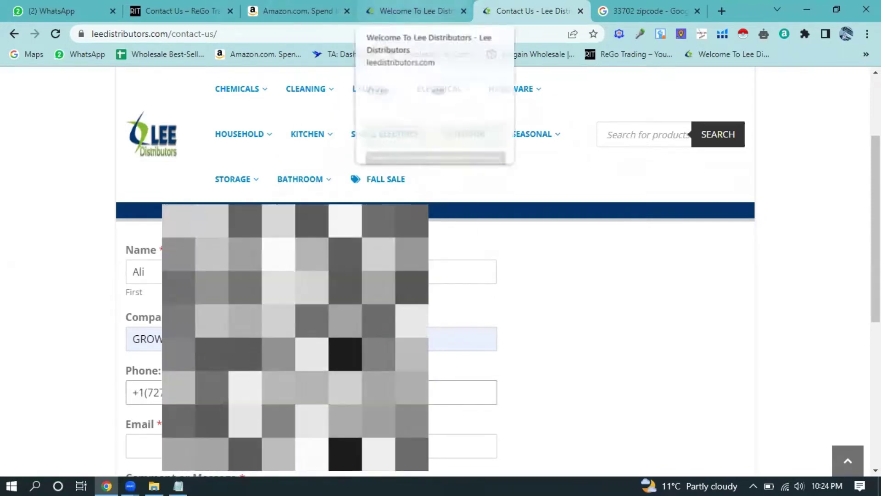
# - Copy the e-mail address from the notes into the Email field
pyautogui.click(177, 478)
pyautogui.press('Home')
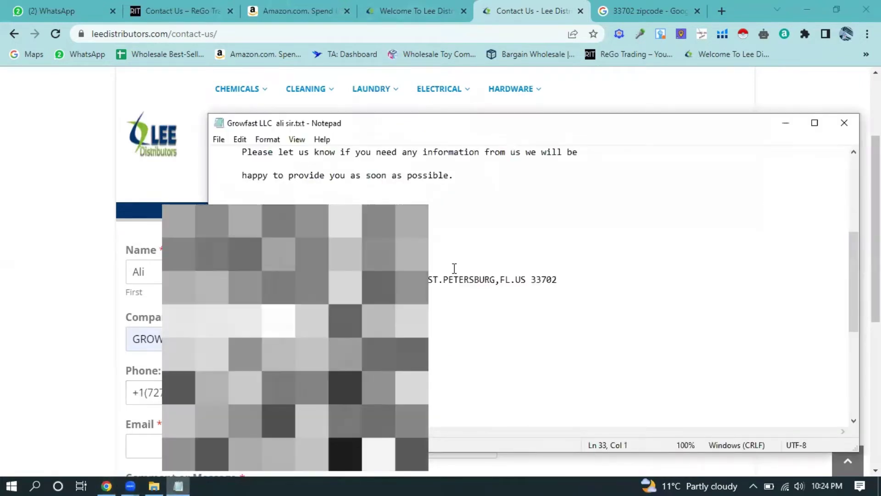
pyautogui.press('Up')
pyautogui.press('Up')
pyautogui.press('Up')
pyautogui.press('Up')
pyautogui.press('End')
pyautogui.press('Left')
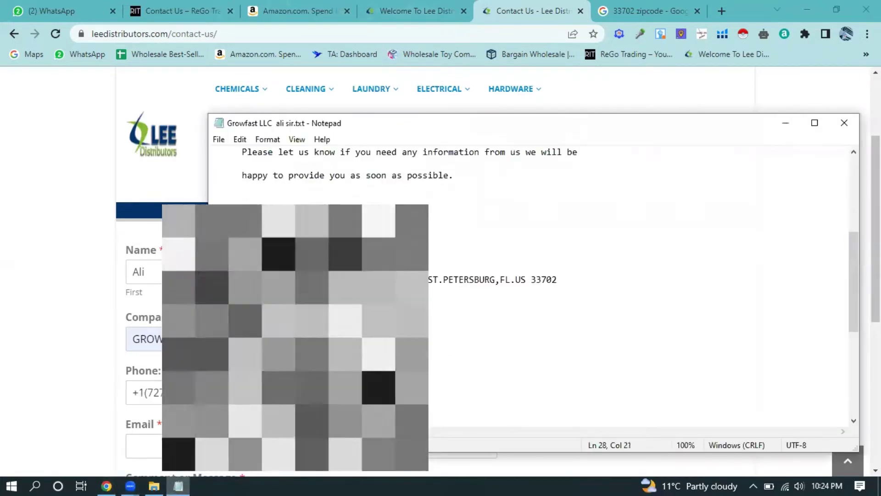
pyautogui.hotkey('alt', 'Tab')
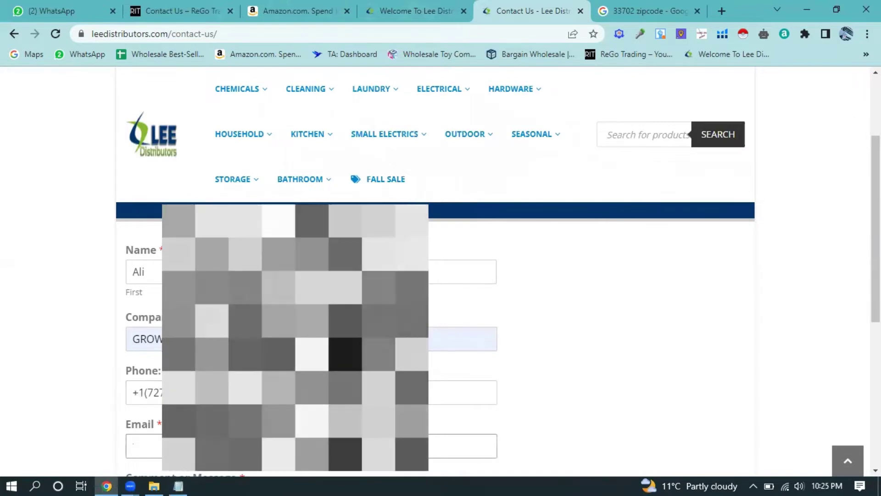
pyautogui.hotkey('ctrl', 'v')
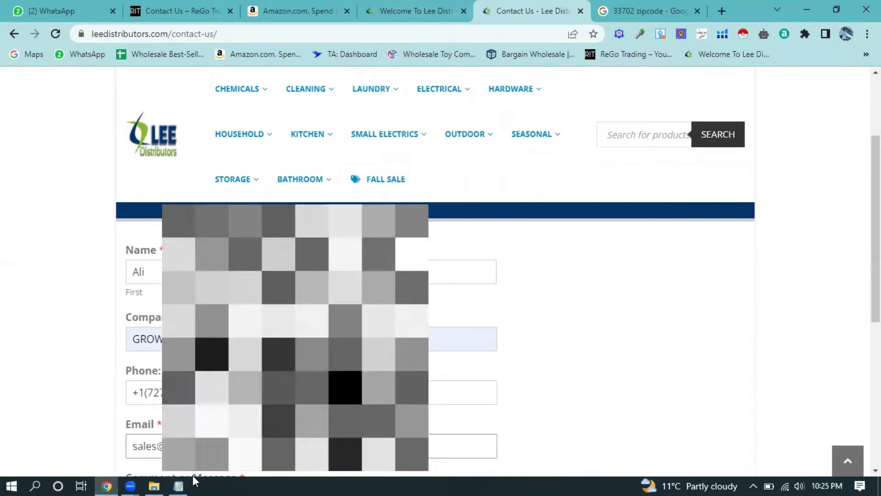
# - Paste the introduction letter into Comment and change the job title to 'owner of'
pyautogui.click(179, 486)
pyautogui.click(554, 383)
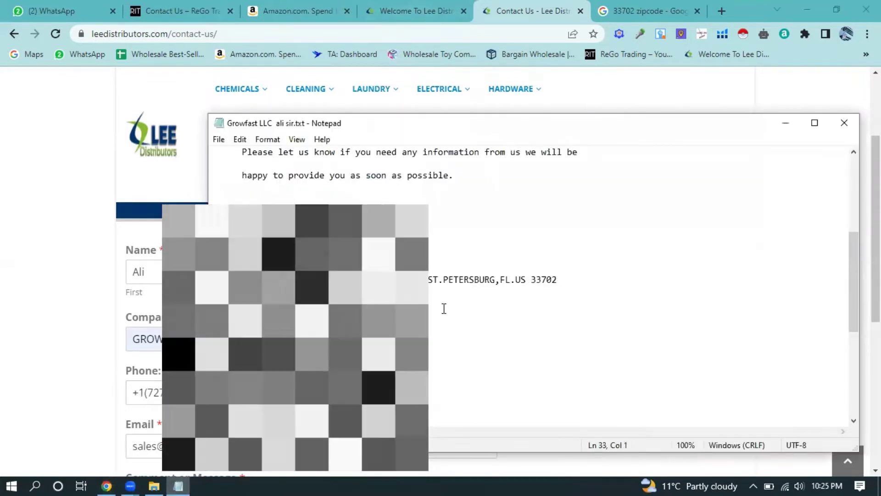
pyautogui.scroll(5, 505, 367)
pyautogui.moveTo(467, 358); pyautogui.dragTo(145, 179)
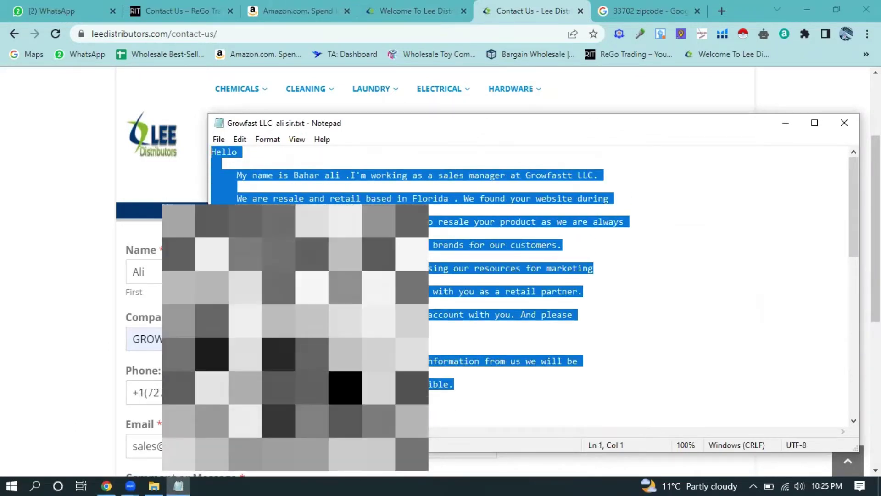
pyautogui.scroll(-3, 137, 321)
pyautogui.click(135, 370)
pyautogui.hotkey('ctrl', 'v')
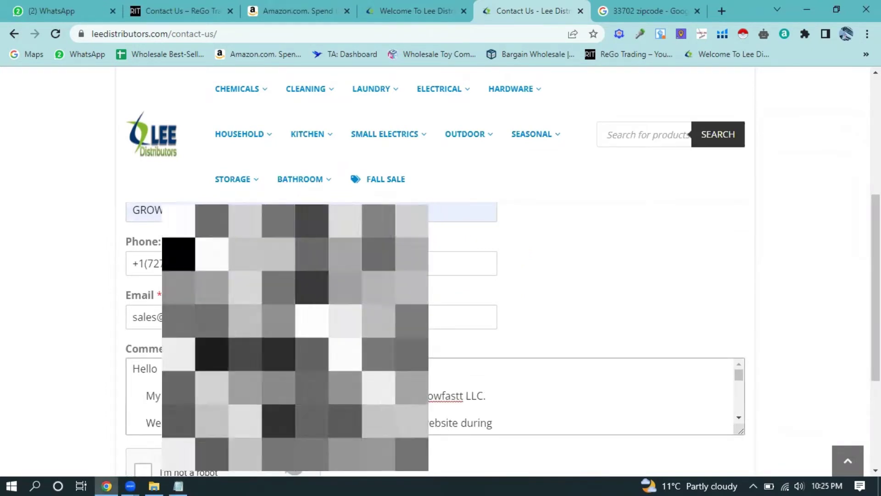
pyautogui.press('BackSpace')
pyautogui.press('BackSpace')
pyautogui.press('BackSpace')
pyautogui.press('BackSpace')
pyautogui.press('BackSpace')
pyautogui.write('owner of')
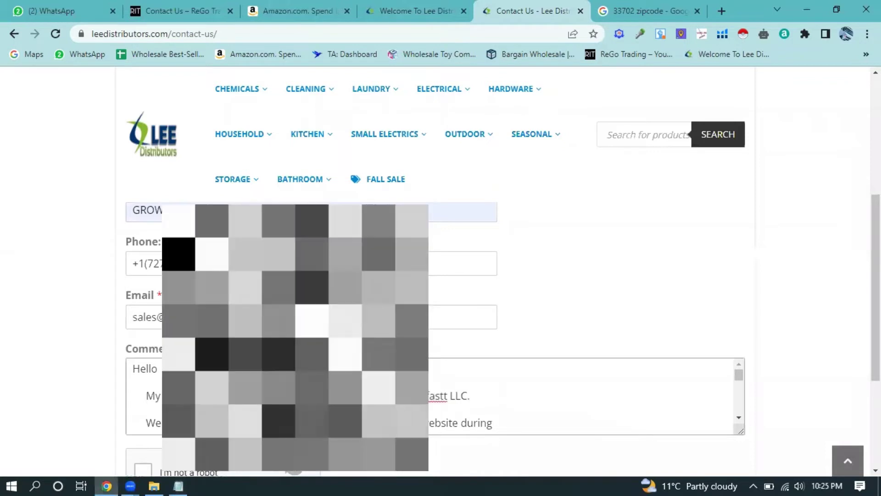
# - Tick the not-a-robot check and delete the +1 prefix from the Phone field
pyautogui.scroll(-4, 133, 296)
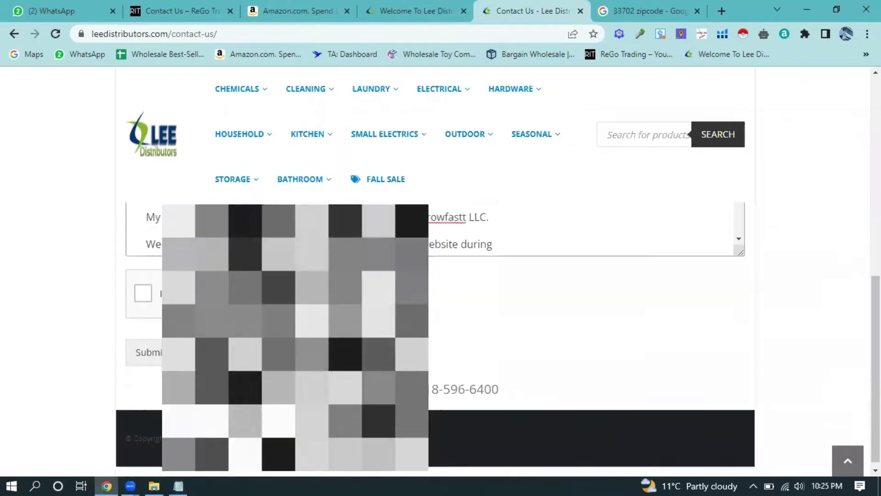
pyautogui.click(143, 288)
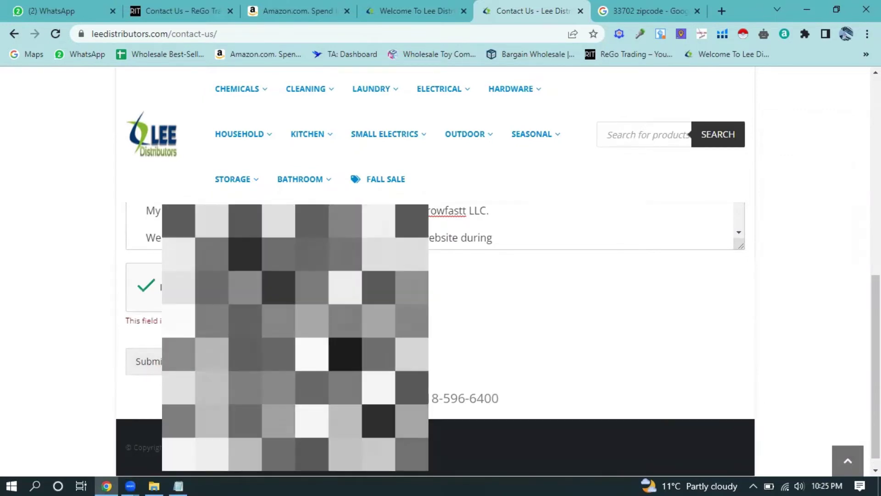
pyautogui.scroll(5, 455, 298)
pyautogui.scroll(3, 450, 292)
pyautogui.scroll(-3, 450, 292)
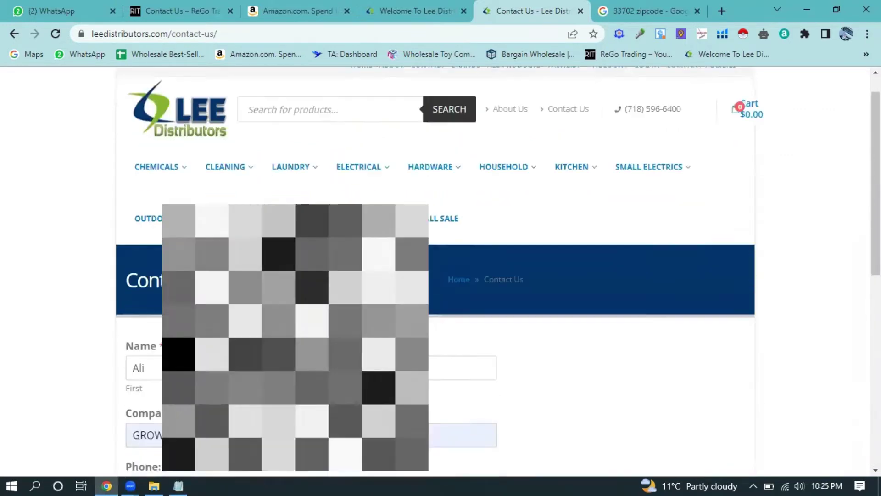
pyautogui.scroll(-3, 143, 263)
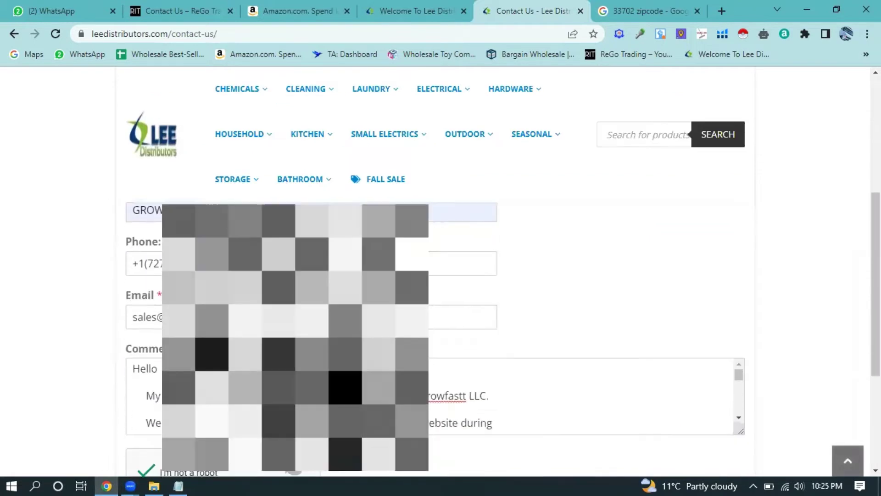
pyautogui.moveTo(142, 262); pyautogui.dragTo(133, 263)
pyautogui.press('BackSpace')
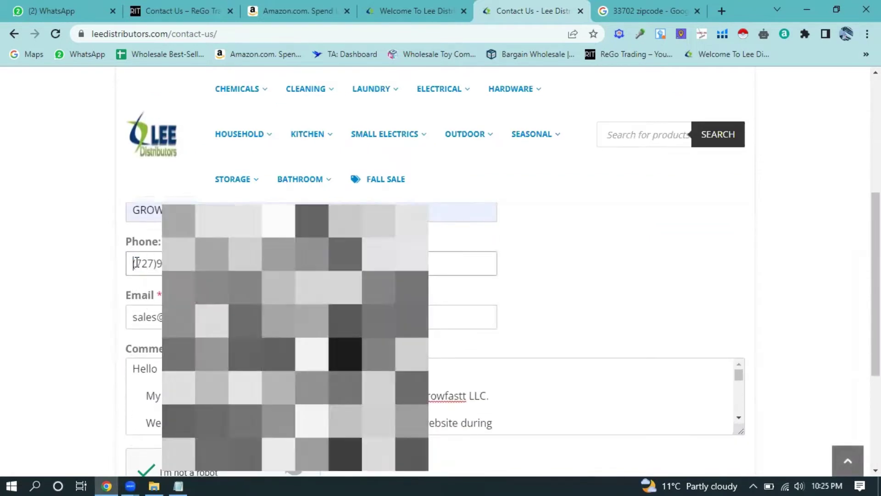
pyautogui.scroll(-4, 132, 263)
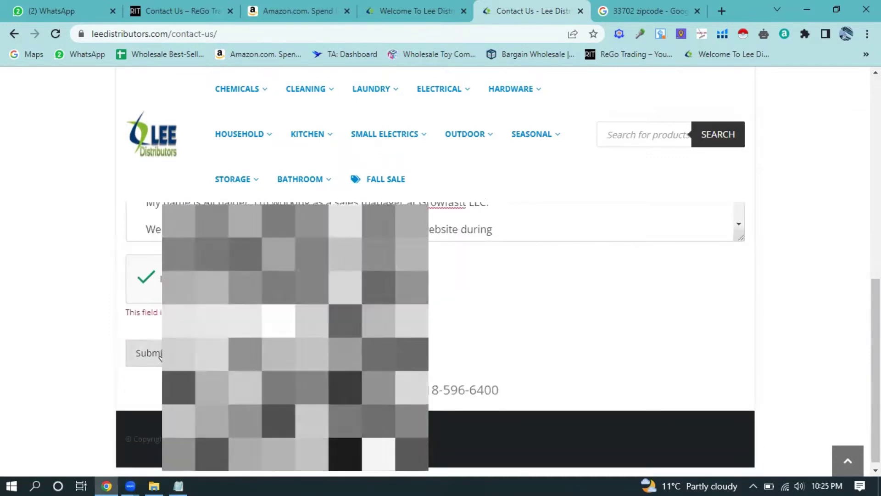
pyautogui.scroll(2, 457, 237)
pyautogui.scroll(6, 457, 236)
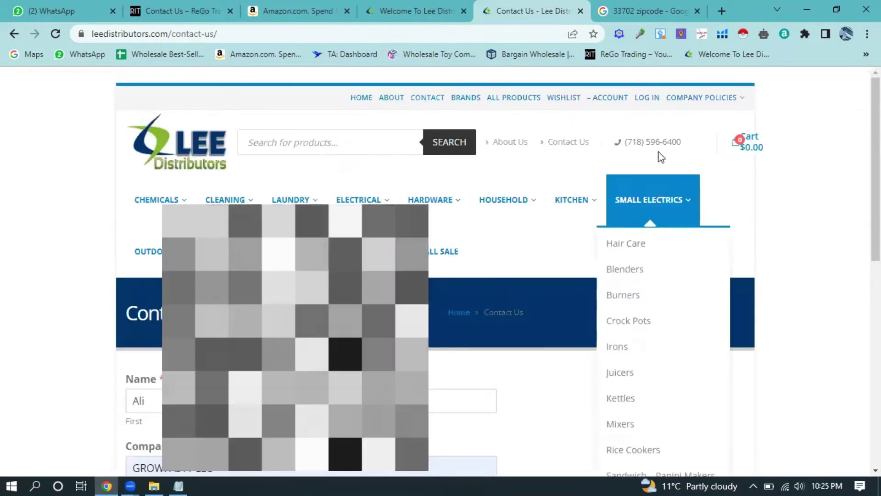
# - Open Lee Distributors' Contact Us page in a new tab, showing a blank enquiry form
pyautogui.click(578, 145)
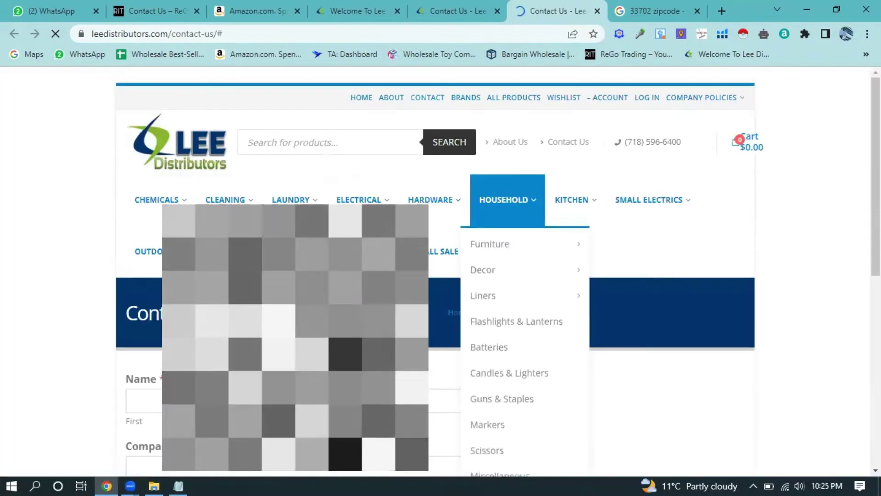
pyautogui.scroll(-3, 488, 202)
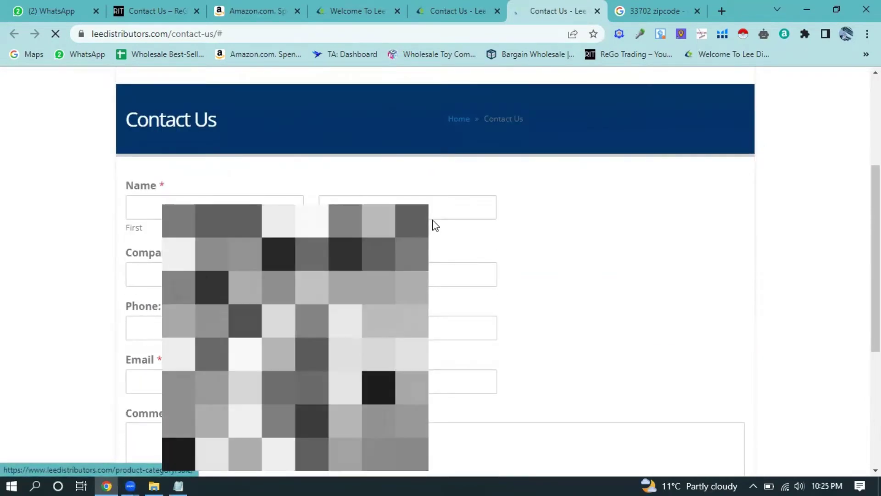
pyautogui.moveTo(468, 137)
pyautogui.scroll(5, 659, 258)
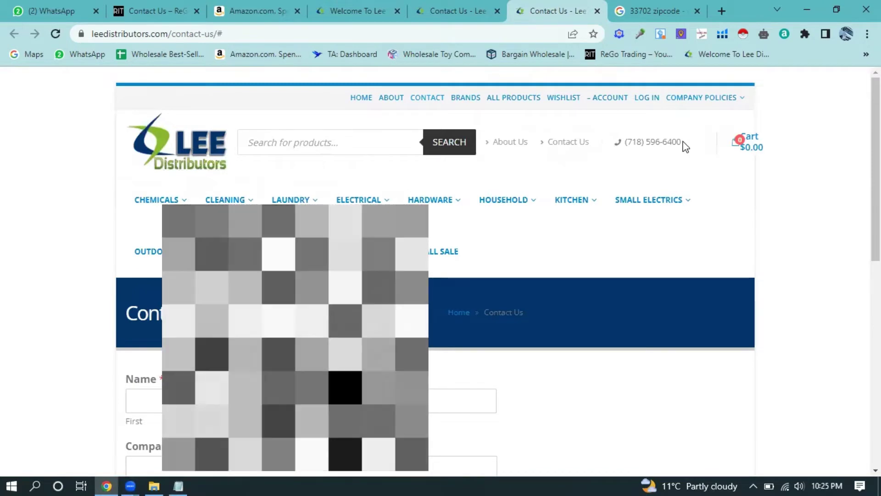
# - Briefly select the distributor's phone number, then reveal the overflow bookmarks
pyautogui.moveTo(682, 142); pyautogui.dragTo(624, 146)
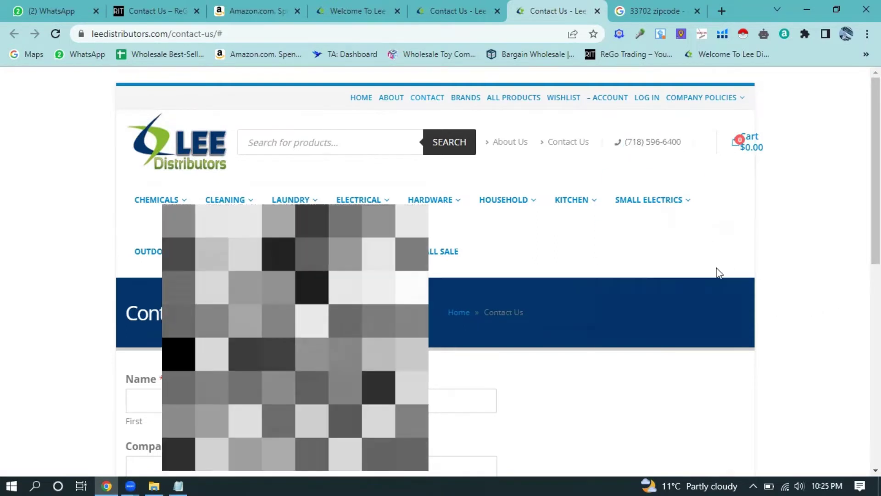
pyautogui.click(670, 236)
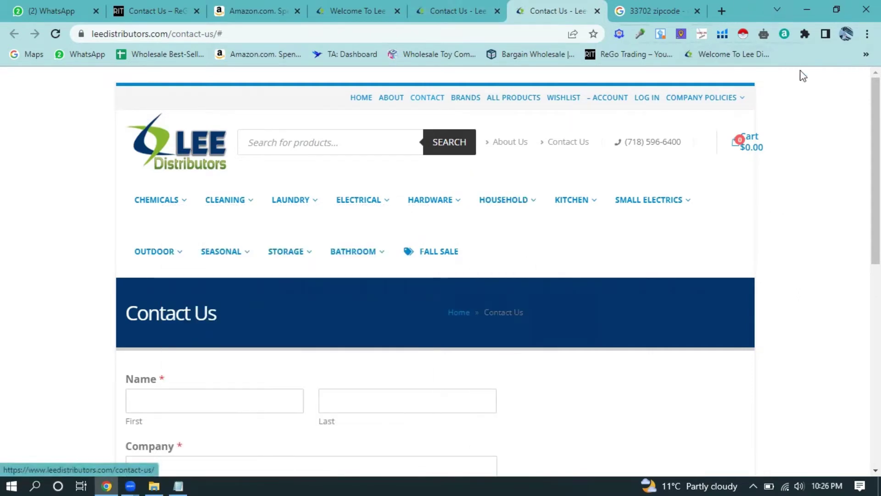
pyautogui.click(866, 54)
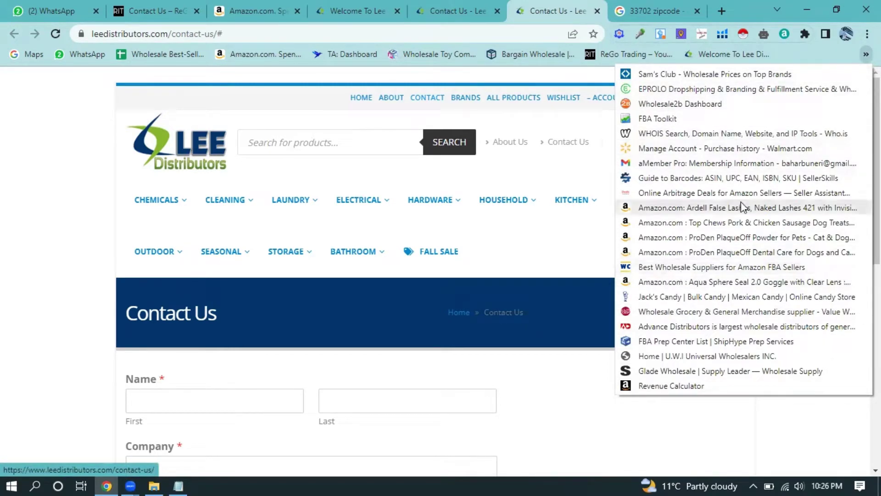
# - Load Value Wholesale Distributors' homepage at valuewholesale.com from its bookmark
pyautogui.click(676, 312)
pyautogui.moveTo(425, 216)
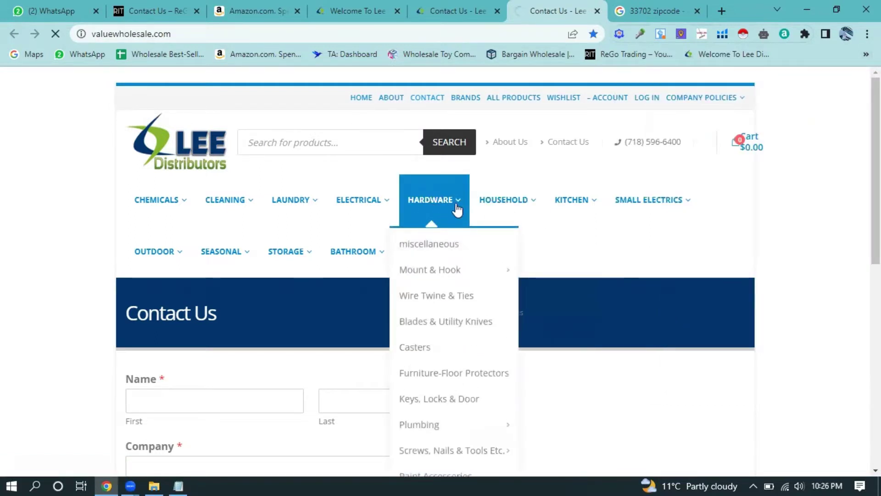
pyautogui.moveTo(535, 198)
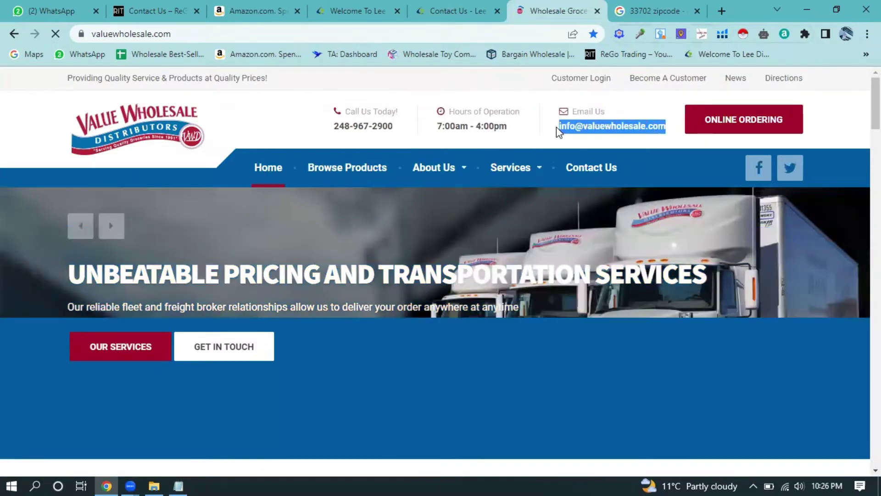
pyautogui.scroll(-1, 527, 139)
pyautogui.scroll(1, 560, 155)
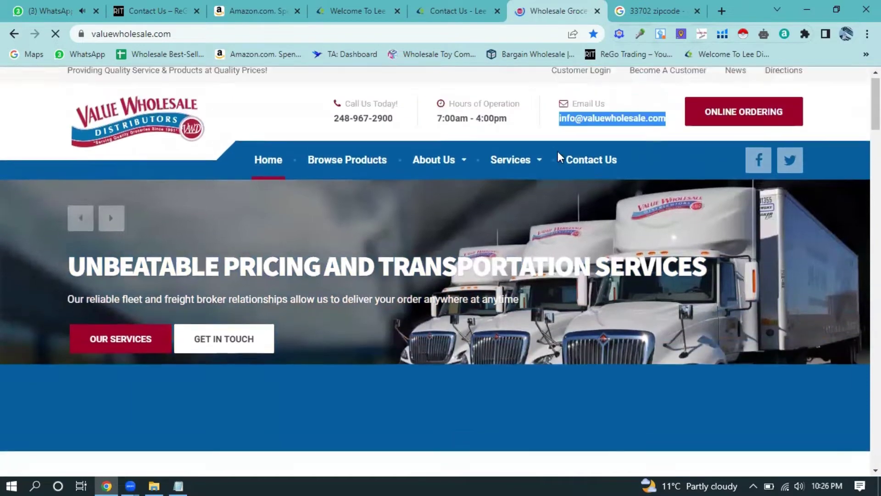
pyautogui.click(674, 138)
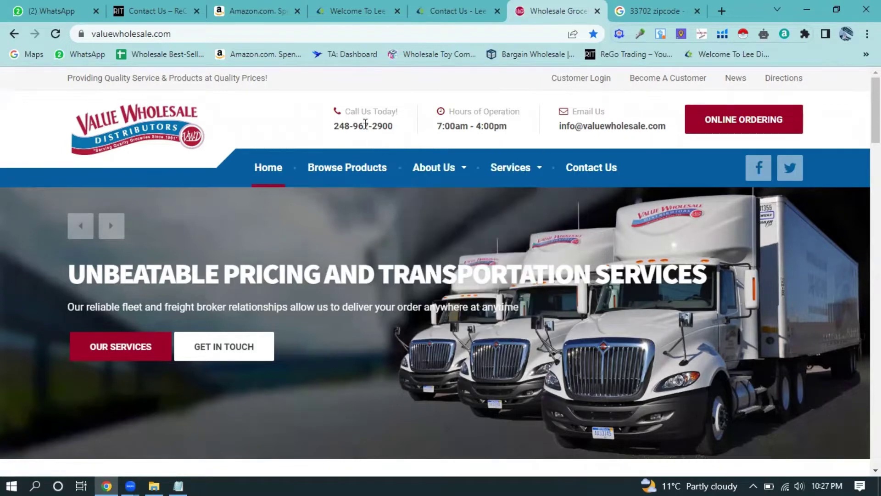
pyautogui.moveTo(466, 174)
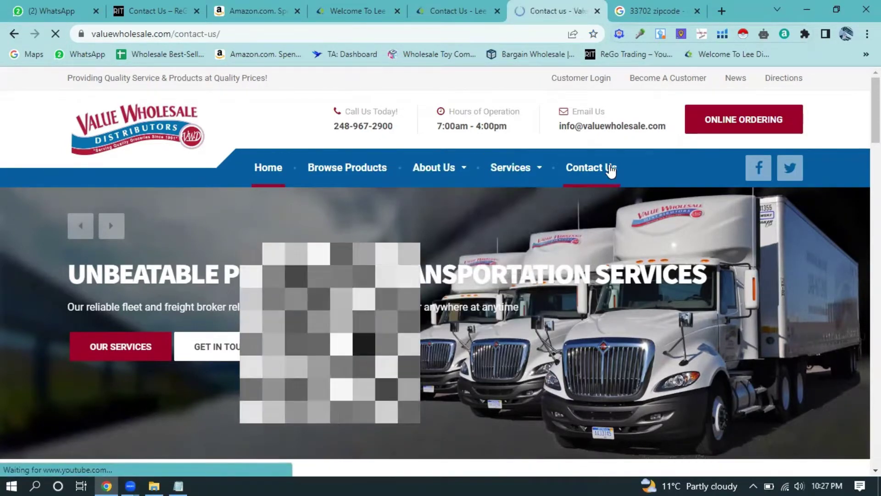
# - Enter GROWFASTT LLC into the contact form's name field, copied from the Notepad notes
pyautogui.scroll(-5, 472, 321)
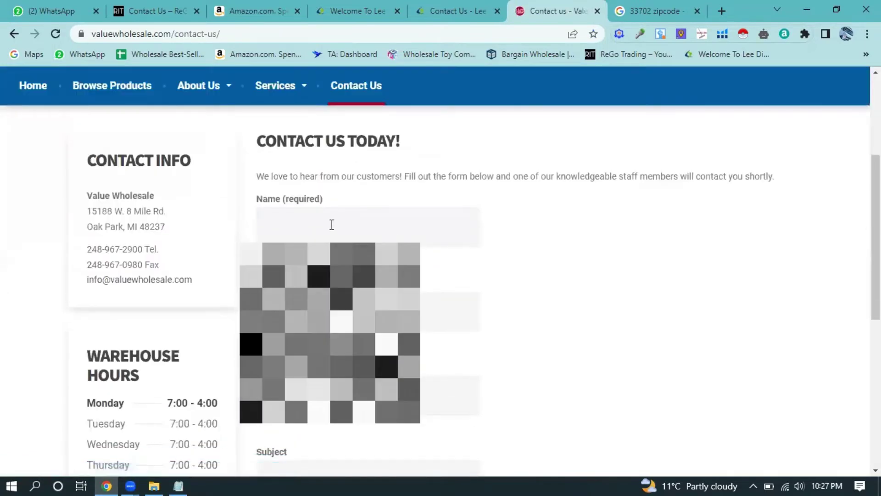
pyautogui.scroll(-2, 321, 232)
pyautogui.scroll(-2, 551, 276)
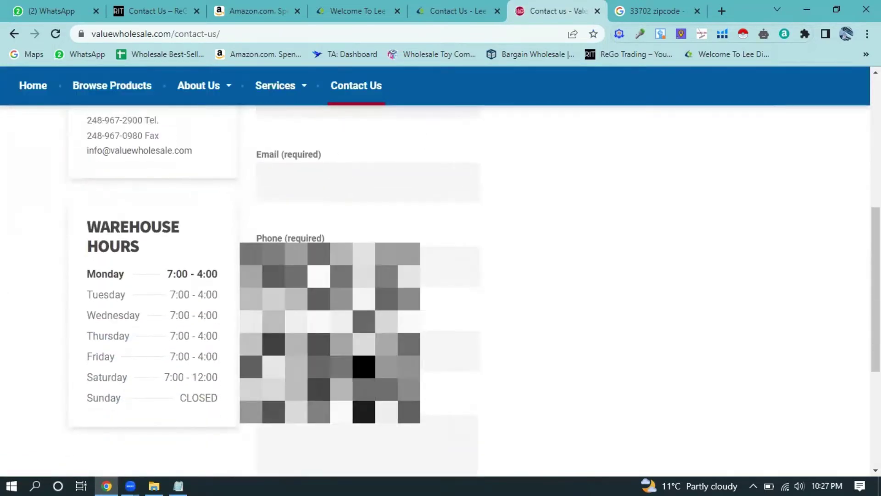
pyautogui.scroll(-4, 551, 275)
pyautogui.scroll(6, 551, 276)
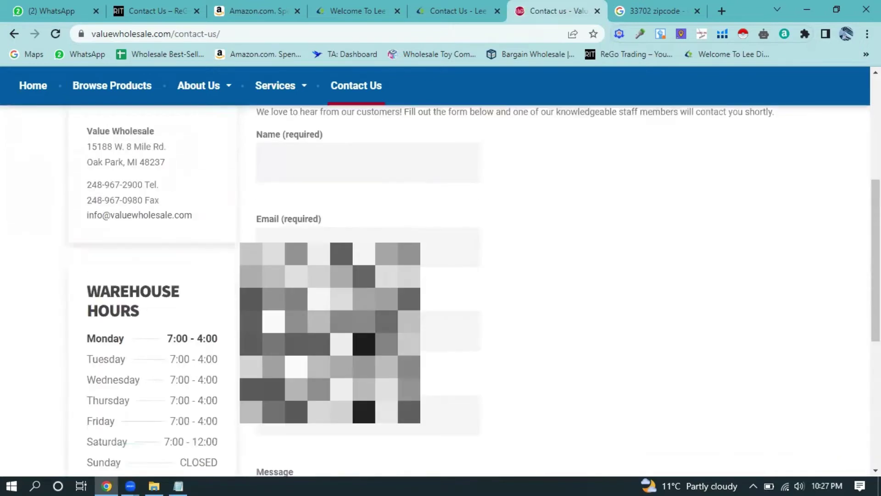
pyautogui.scroll(3, 551, 275)
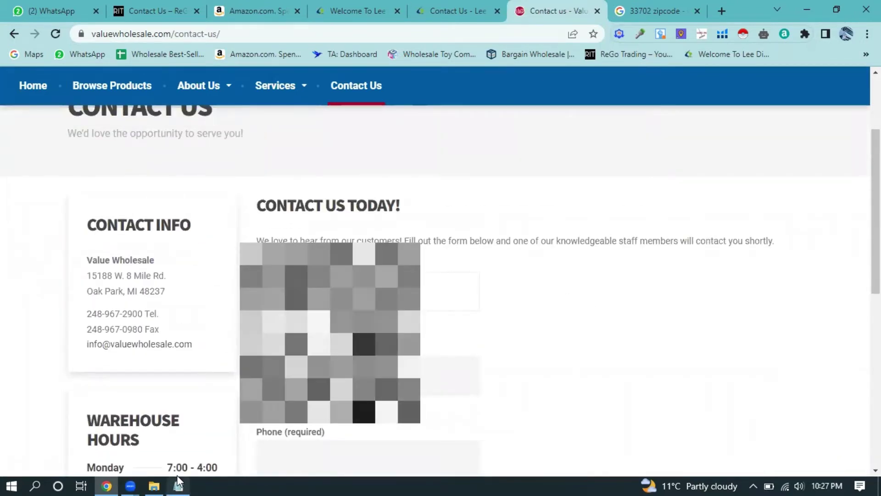
pyautogui.click(178, 484)
pyautogui.click(643, 222)
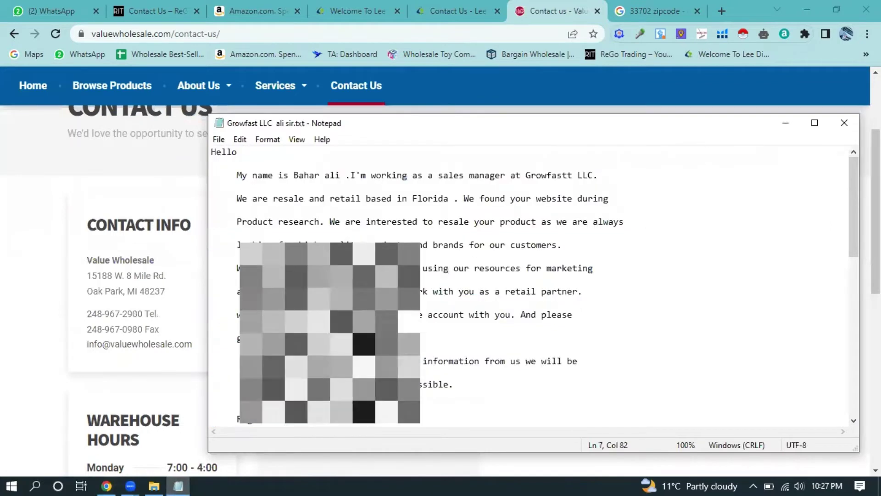
pyautogui.scroll(-2, 532, 284)
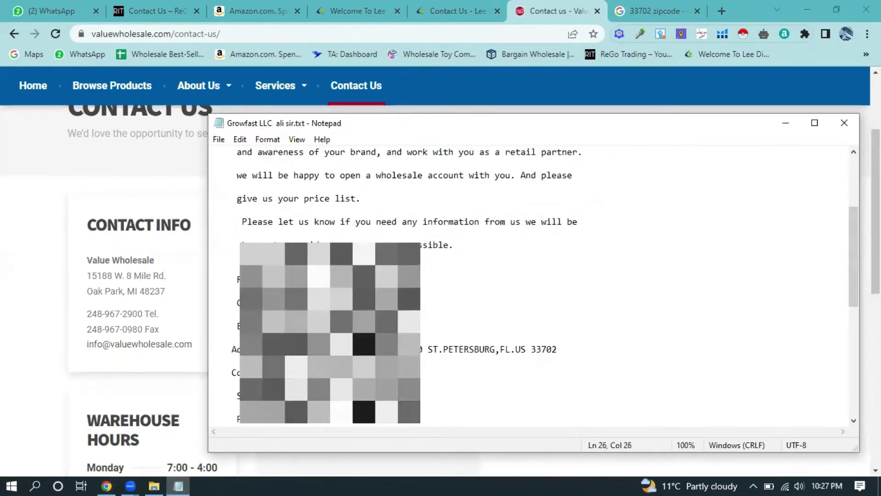
pyautogui.click(40, 200)
pyautogui.scroll(-4, 643, 290)
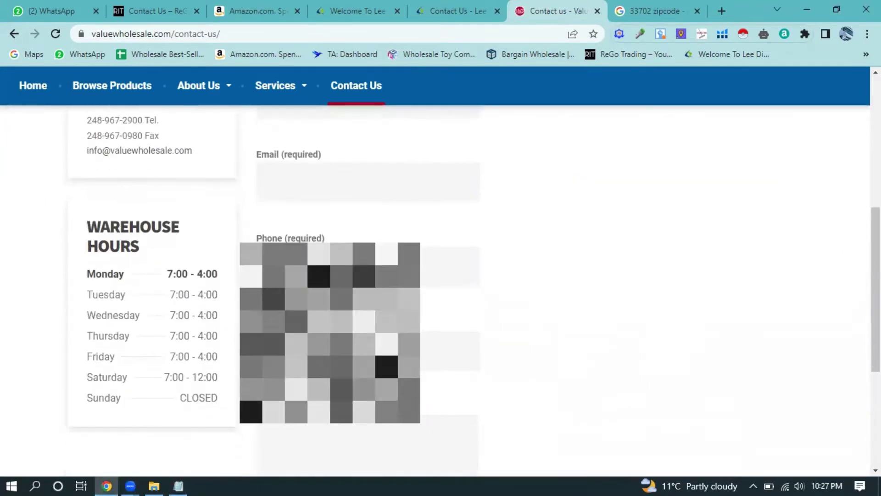
pyautogui.scroll(-1, 436, 290)
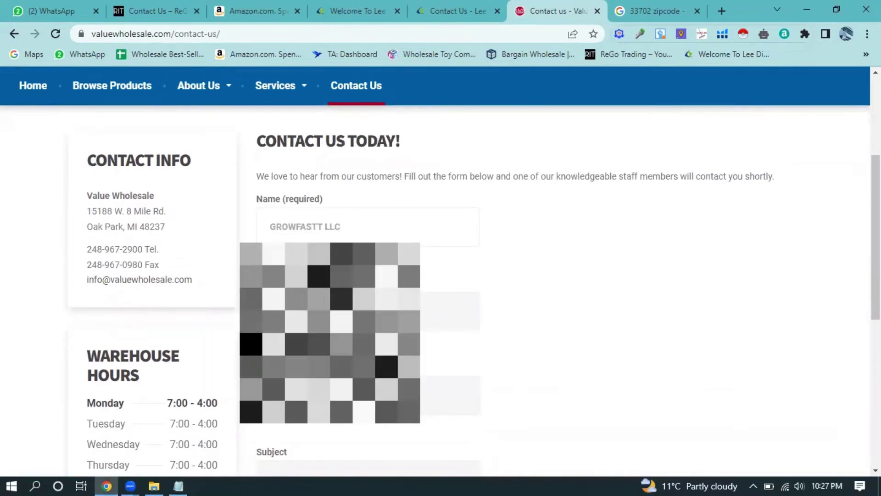
pyautogui.click(175, 480)
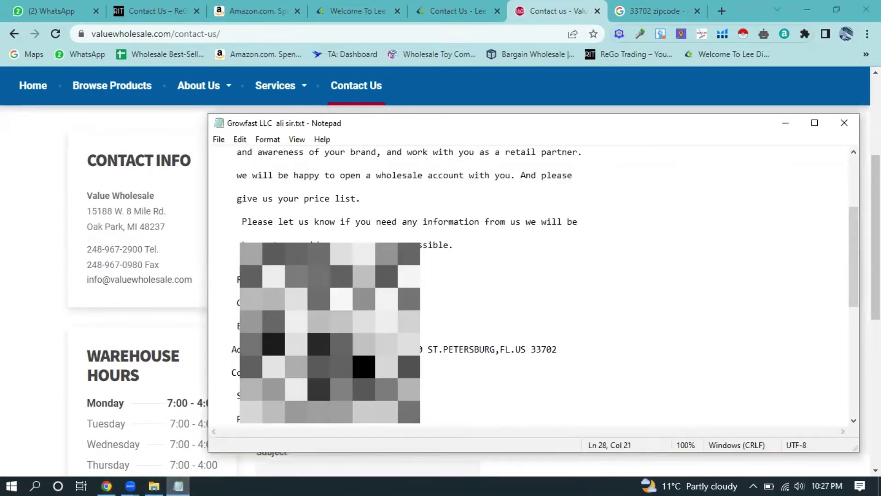
pyautogui.click(98, 381)
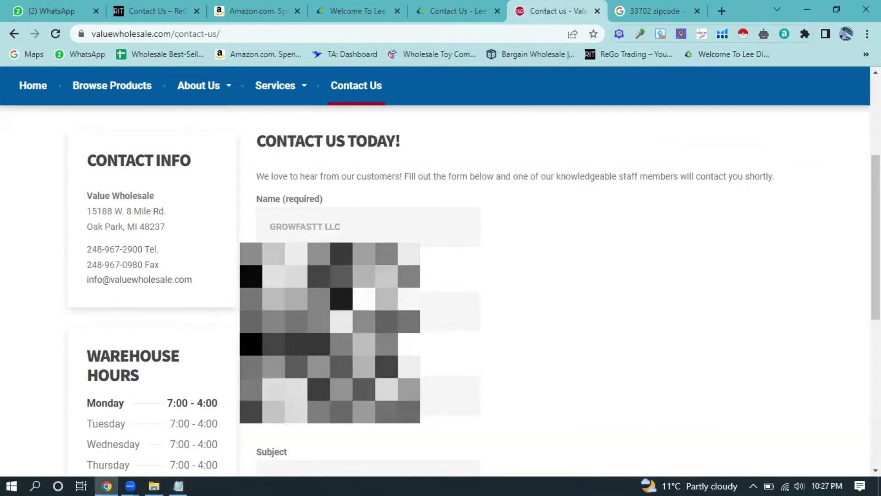
# - Copy the email and phone from the notes and add subject 'Request for wholesale account'
pyautogui.scroll(-3, 441, 275)
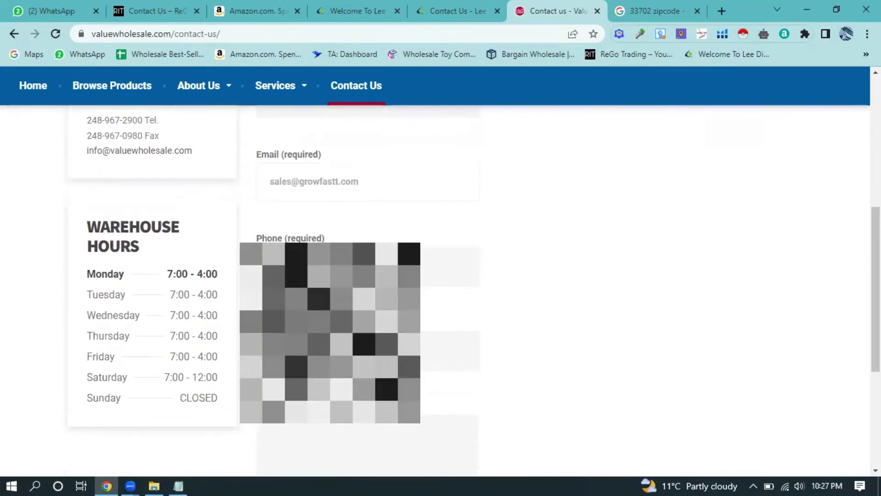
pyautogui.click(181, 480)
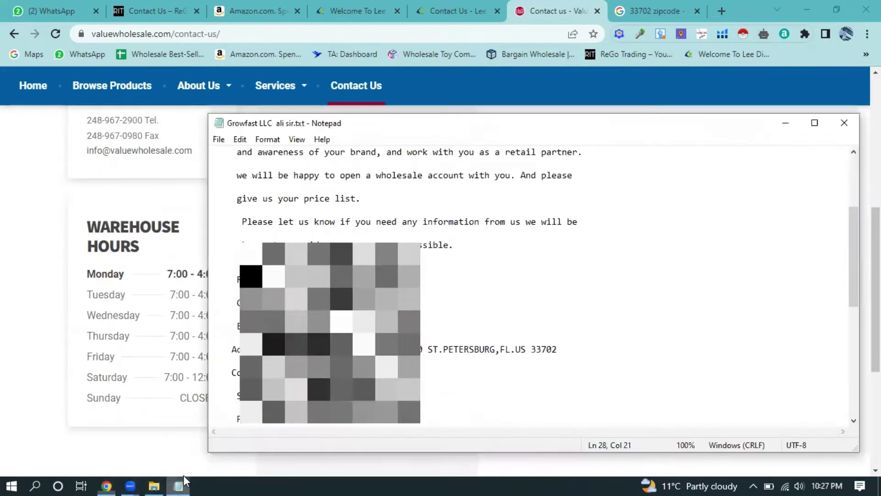
pyautogui.click(442, 296)
pyautogui.scroll(-1, 433, 303)
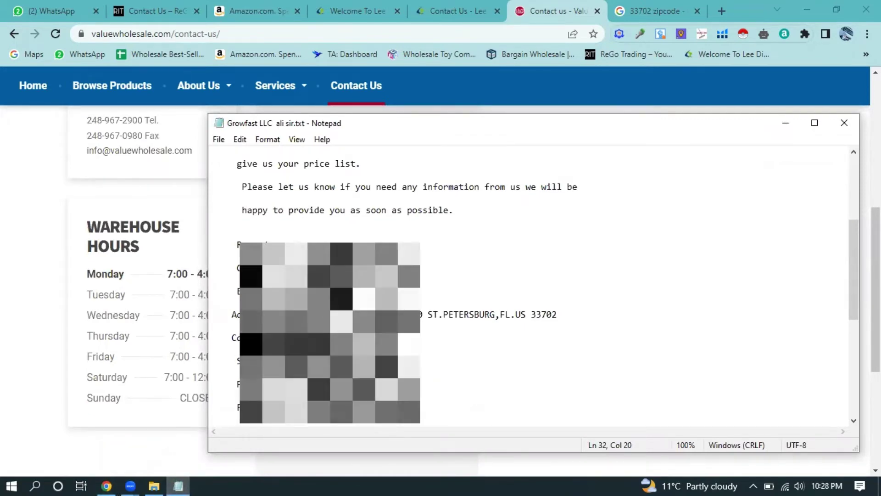
pyautogui.scroll(-1, 530, 289)
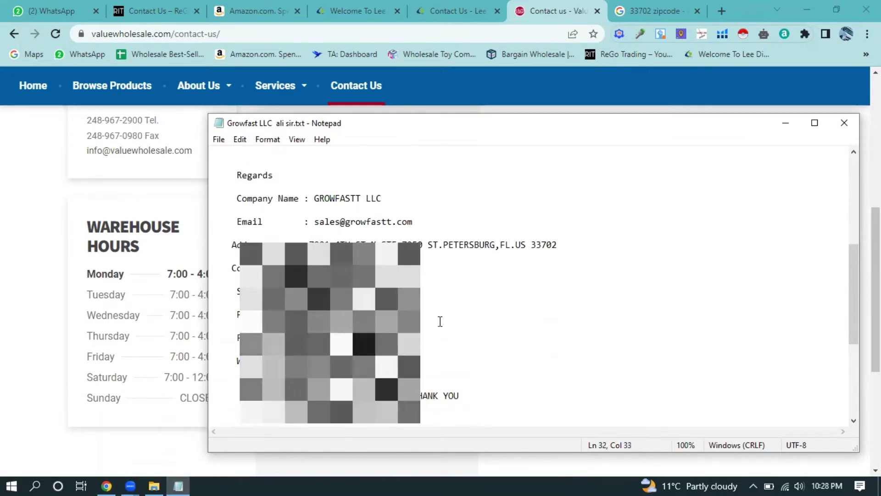
pyautogui.click(115, 476)
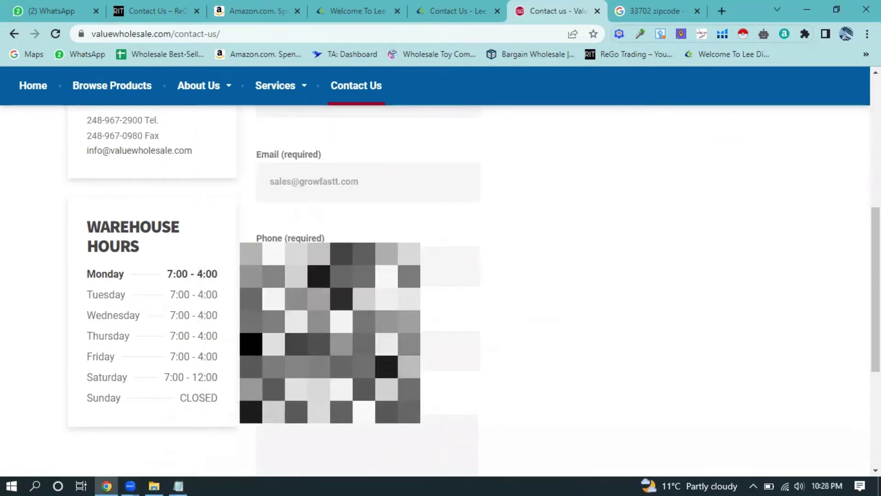
pyautogui.scroll(-1, 551, 276)
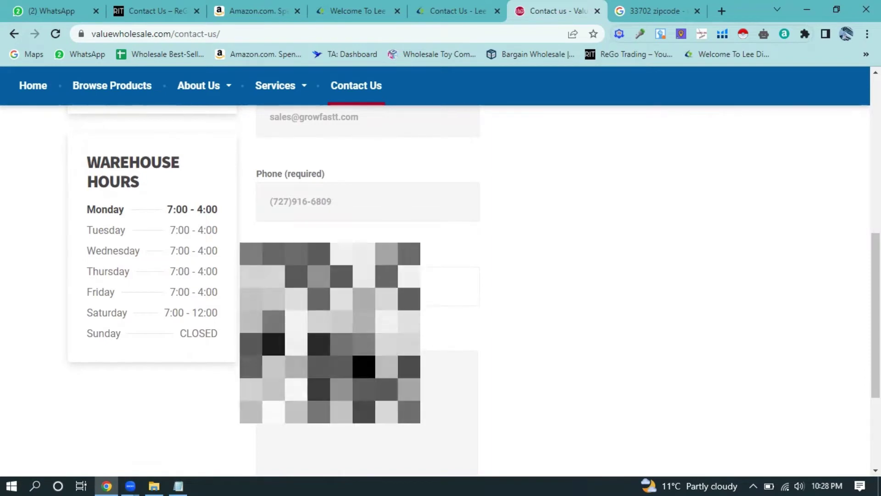
pyautogui.click(450, 404)
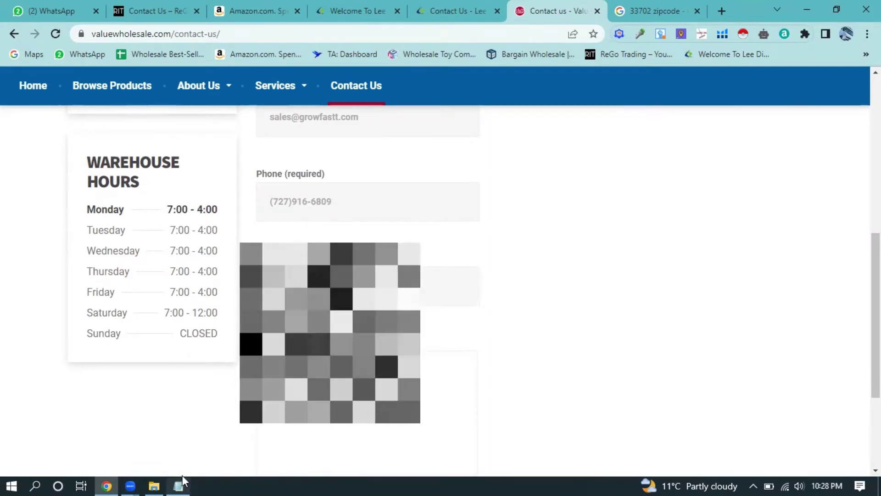
pyautogui.hotkey('shift', 'Tab')
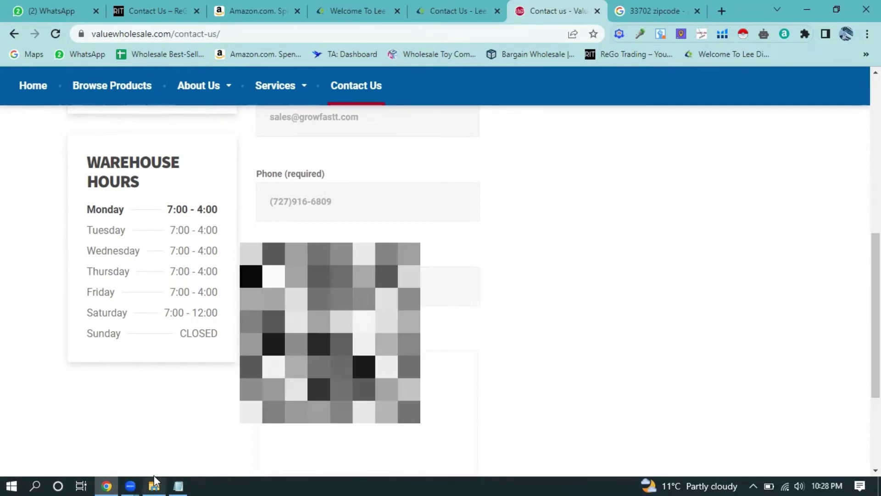
# - Paste the letter from Hello through THANK YOU into the message box and send the form
pyautogui.click(179, 486)
pyautogui.scroll(-3, 451, 312)
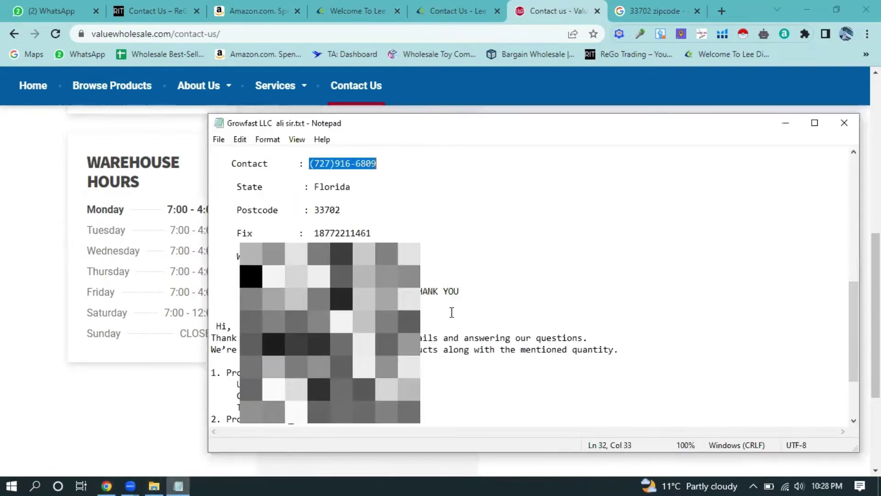
pyautogui.moveTo(211, 279); pyautogui.dragTo(264, 152)
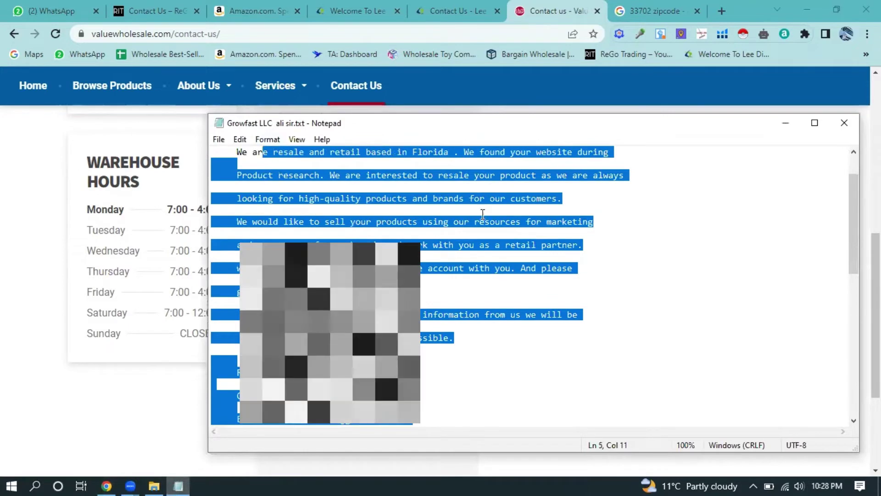
pyautogui.scroll(-1, 482, 225)
pyautogui.scroll(3, 480, 230)
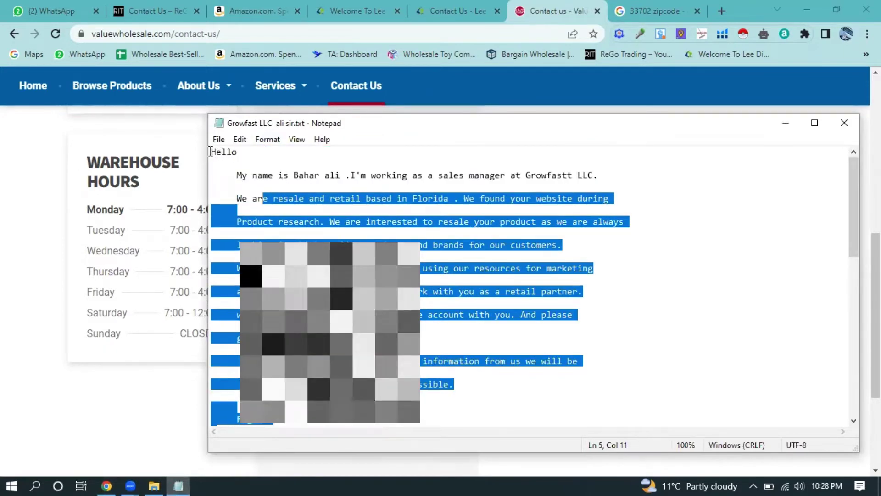
pyautogui.moveTo(211, 151); pyautogui.dragTo(498, 211)
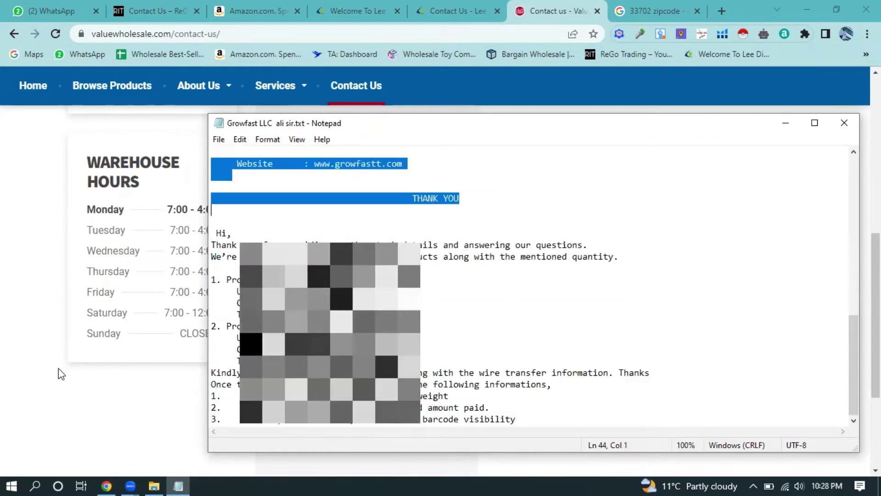
pyautogui.click(59, 368)
pyautogui.hotkey('ctrl', 'v')
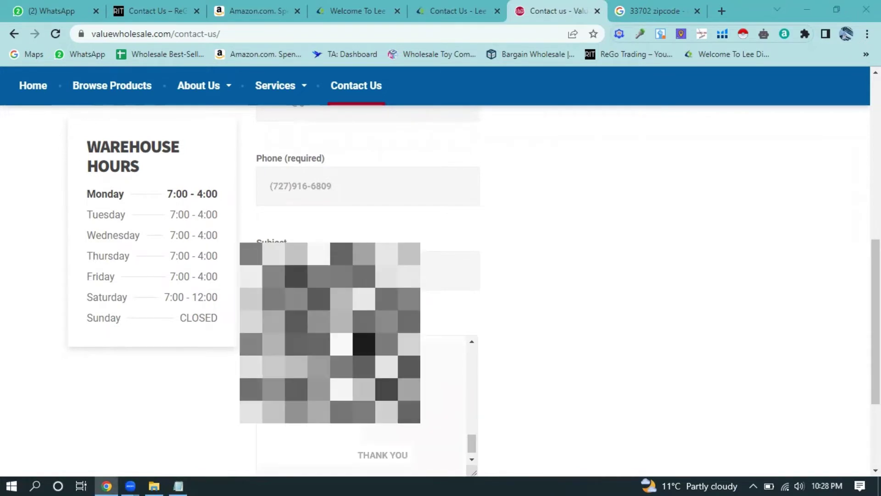
pyautogui.hotkey('ctrl', 'Home')
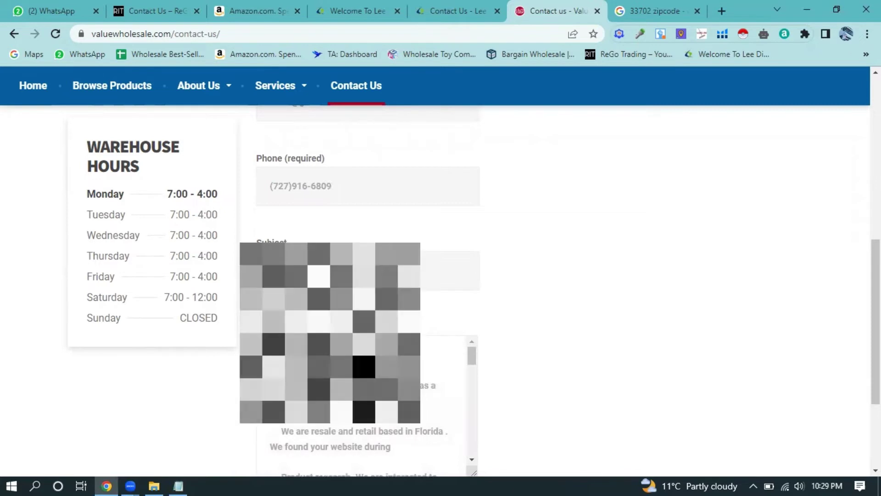
pyautogui.scroll(-3, 431, 342)
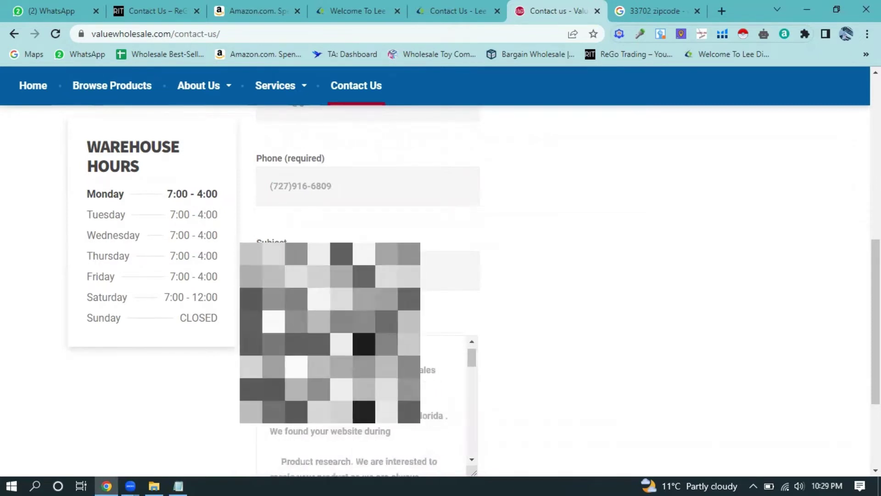
pyautogui.scroll(-2, 431, 343)
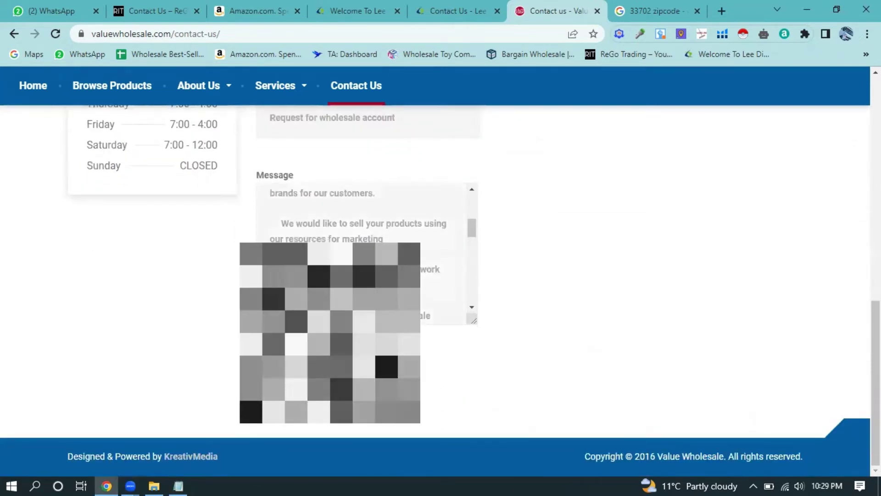
pyautogui.click(461, 341)
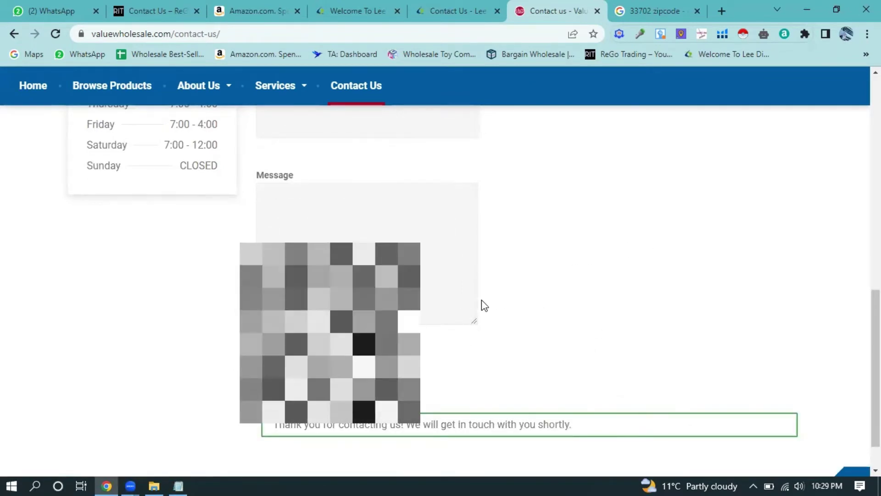
pyautogui.scroll(-1, 426, 366)
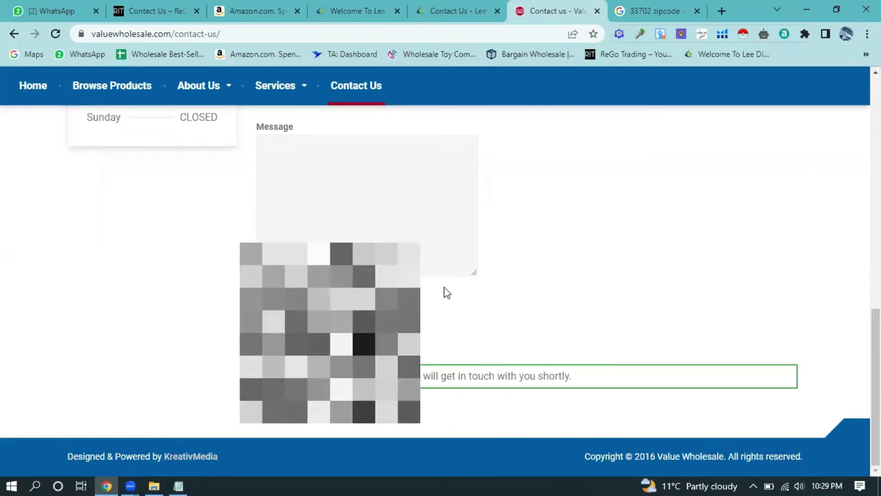
pyautogui.scroll(4, 490, 307)
pyautogui.scroll(8, 477, 295)
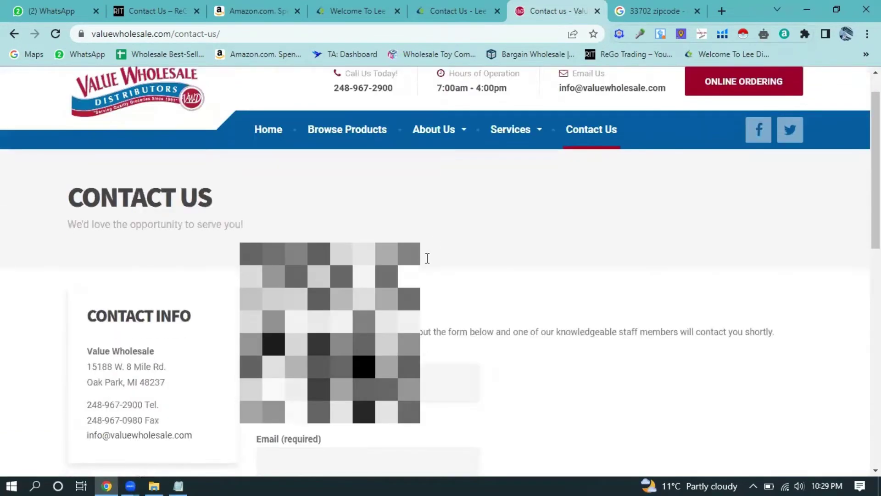
pyautogui.scroll(-12, 427, 256)
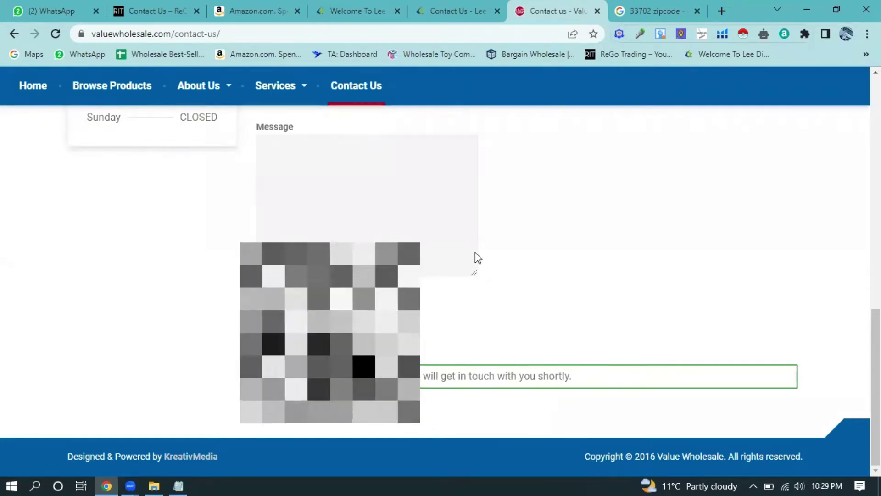
pyautogui.scroll(15, 477, 254)
pyautogui.scroll(-5, 461, 255)
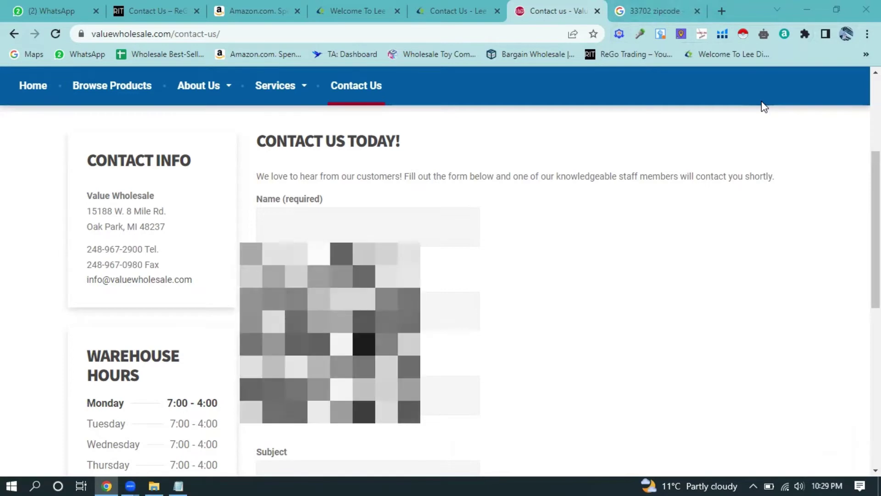
pyautogui.scroll(4, 773, 120)
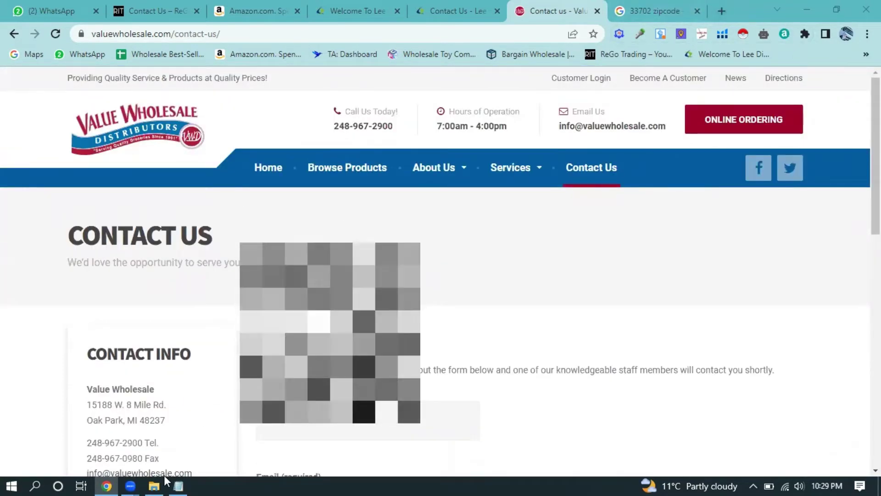
# - Select, then deselect, the closing 'Please let us know' paragraph in the Growfast notes
pyautogui.click(179, 485)
pyautogui.click(487, 175)
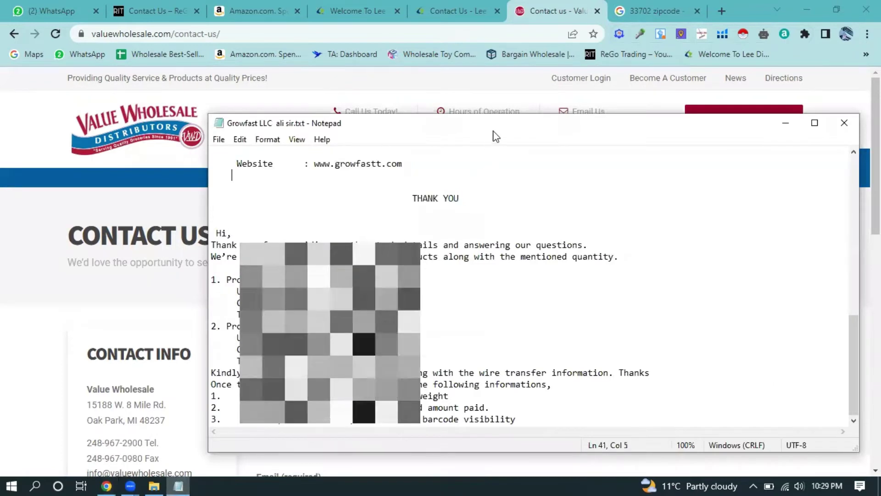
pyautogui.scroll(-10, 533, 284)
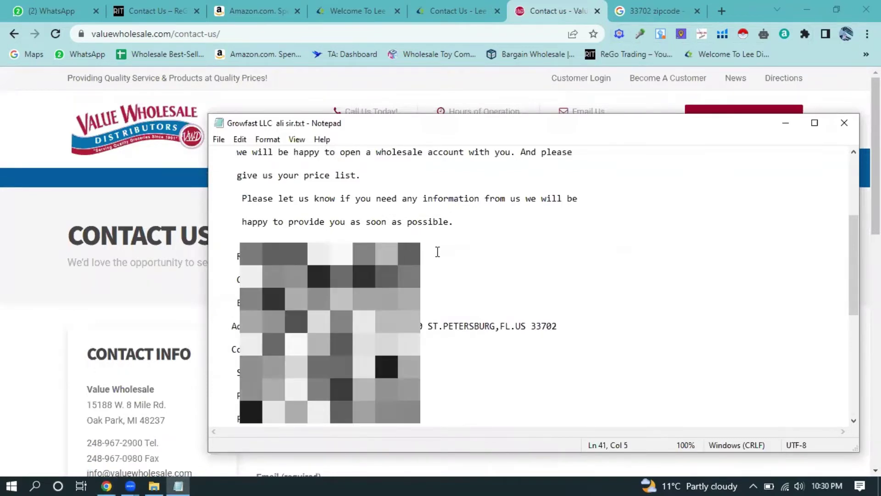
pyautogui.scroll(1, 251, 240)
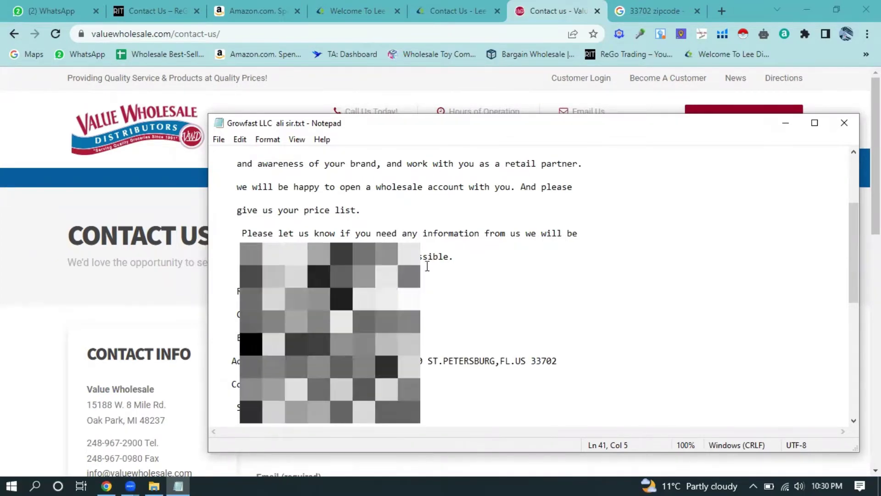
pyautogui.moveTo(241, 234); pyautogui.dragTo(476, 262)
pyautogui.press('Down')
pyautogui.press('Down')
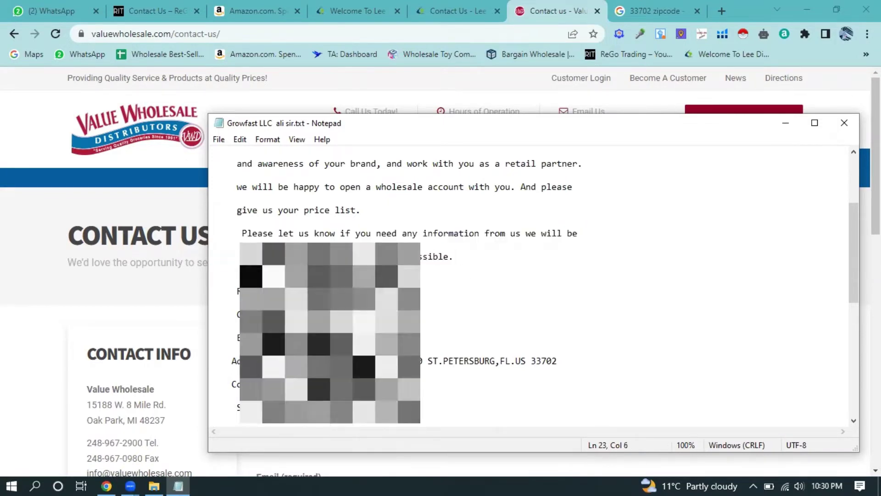
pyautogui.moveTo(242, 234); pyautogui.dragTo(211, 233)
pyautogui.click(471, 265)
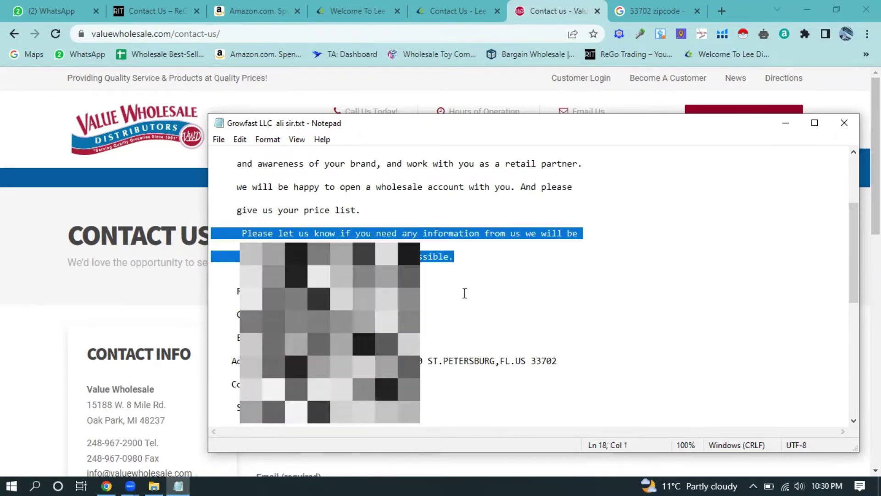
pyautogui.click(525, 306)
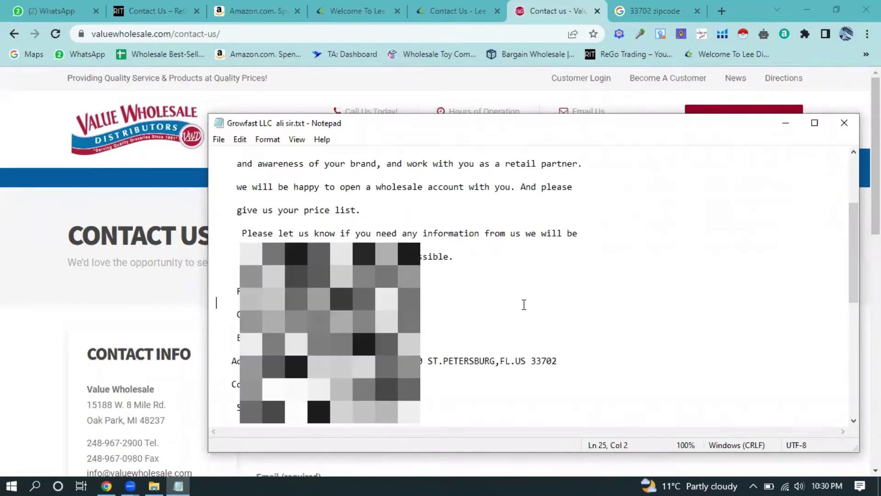
# - Minimize Notepad to review the contact form, then restore and close it
pyautogui.click(785, 123)
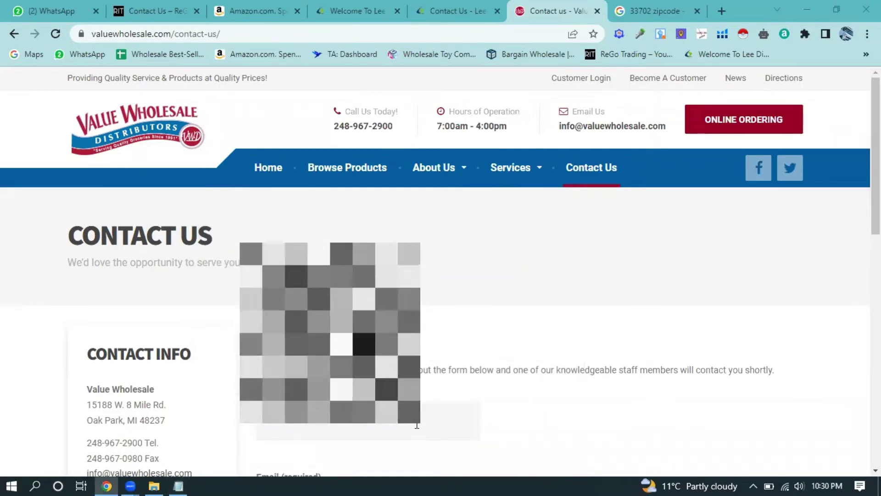
pyautogui.scroll(-4, 470, 338)
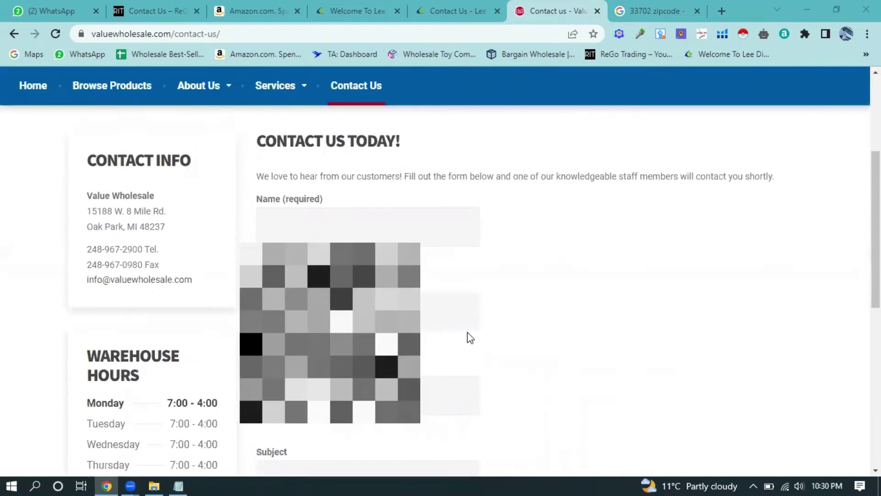
pyautogui.scroll(-9, 471, 338)
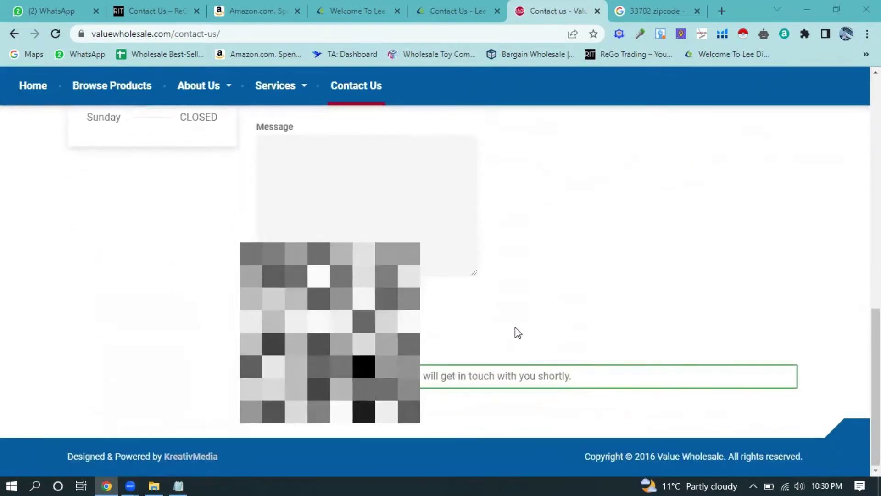
pyautogui.scroll(13, 514, 328)
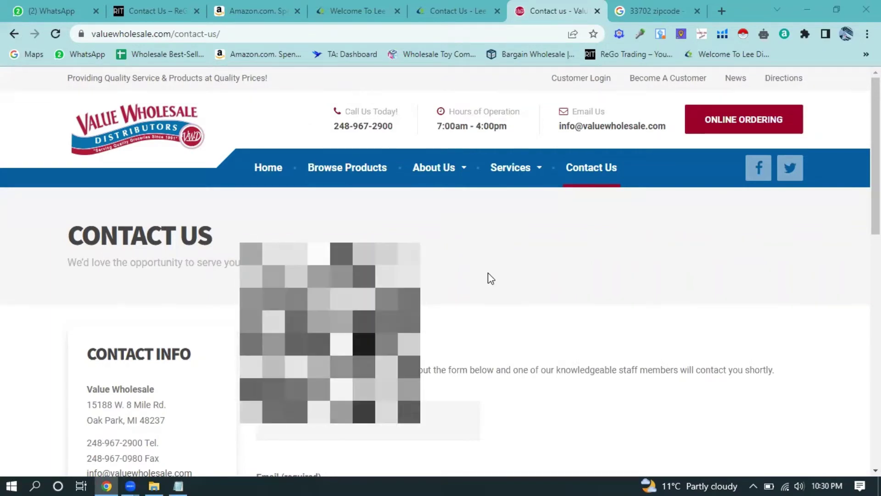
pyautogui.click(180, 477)
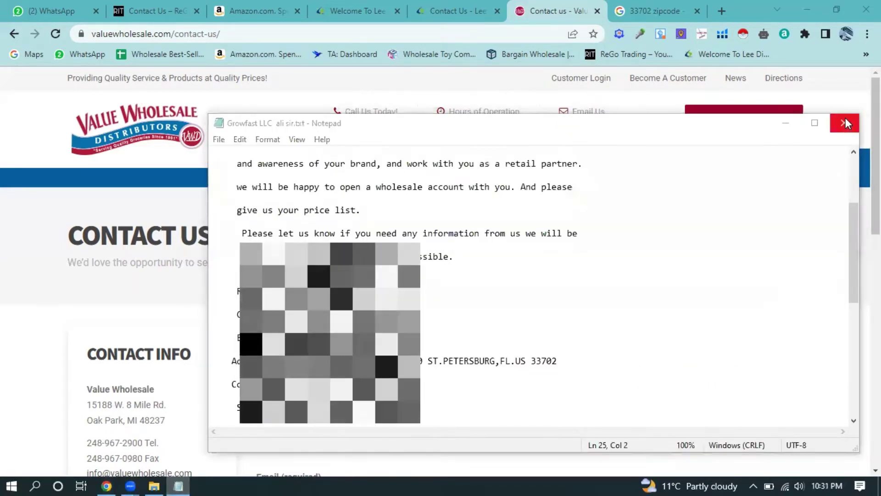
pyautogui.click(846, 122)
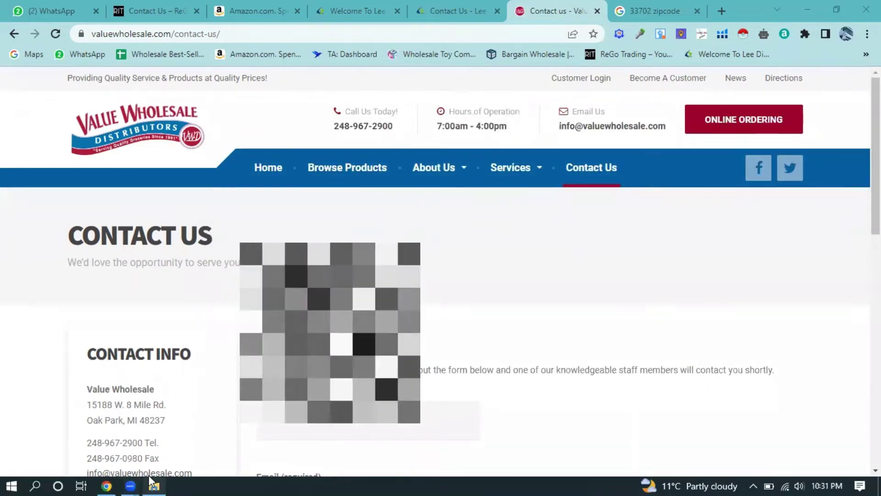
# - From the Wholesale distributor data folder, open 'wholesale account with brand distributor wholesaler (3).docx' in Word
pyautogui.click(153, 486)
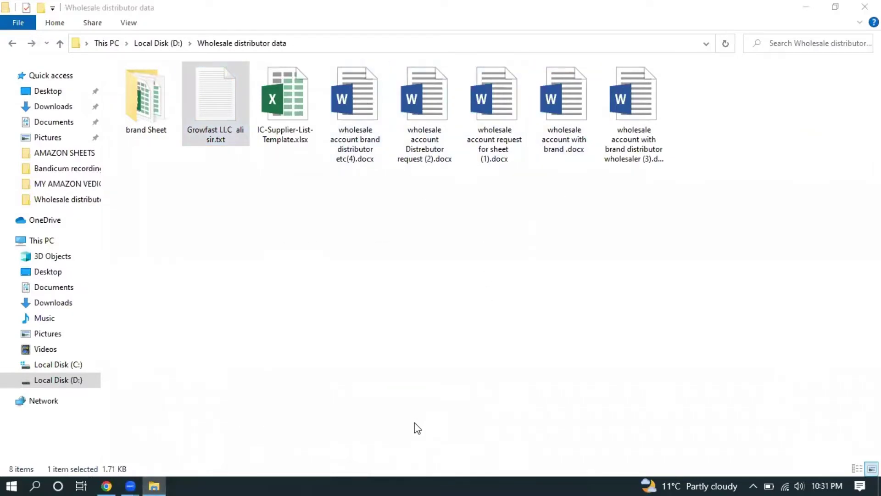
pyautogui.doubleClick(652, 119)
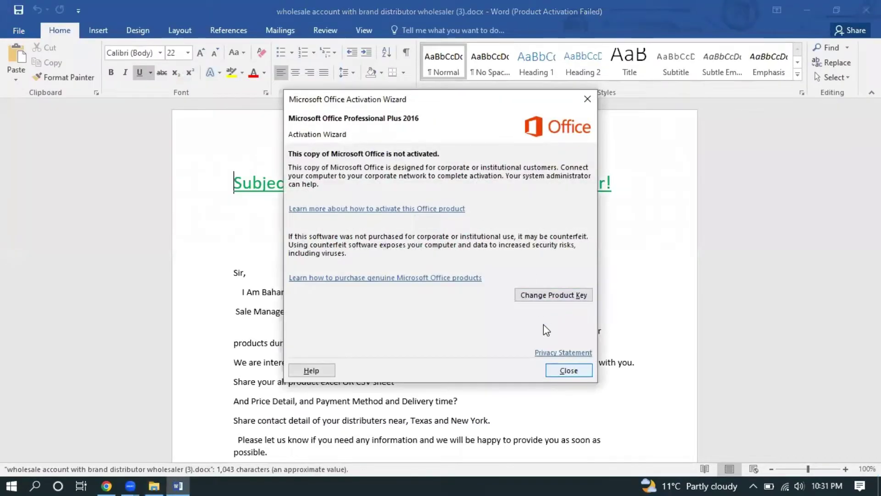
# - Dismiss the Office activation notice and inspect the dotted placeholder after Company
pyautogui.click(569, 370)
pyautogui.scroll(-1, 346, 262)
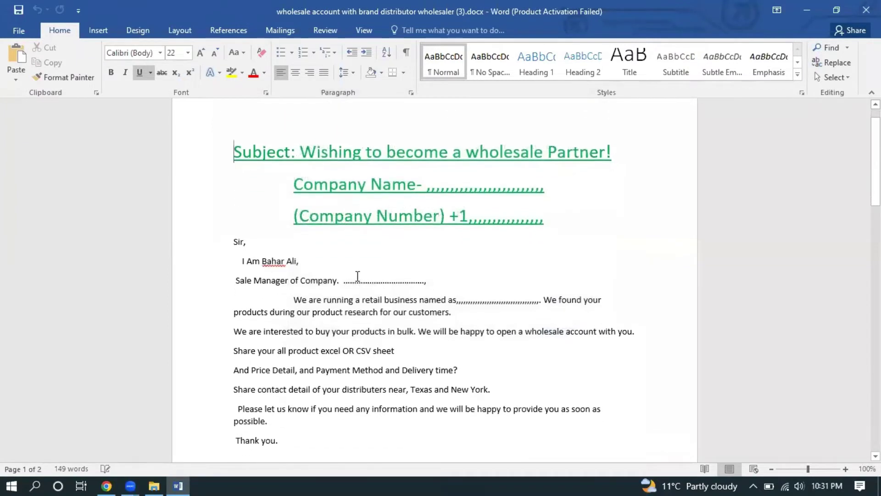
pyautogui.moveTo(337, 280); pyautogui.dragTo(425, 280)
pyautogui.click(502, 270)
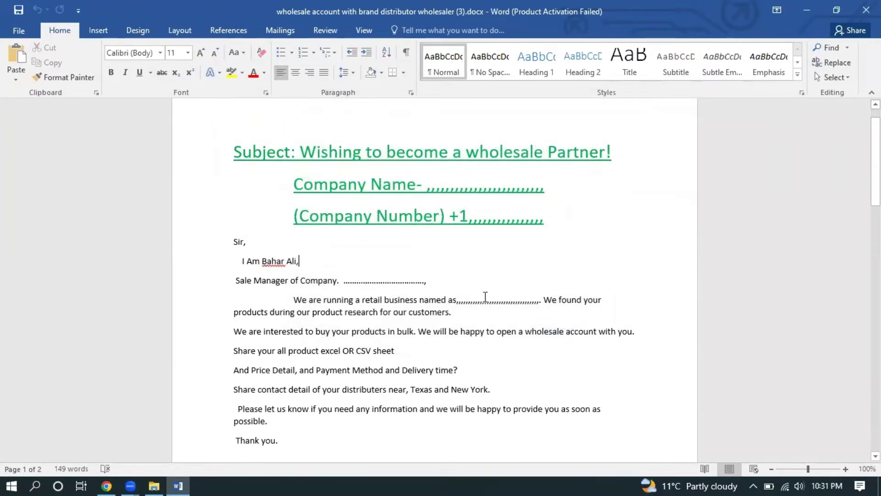
# - Scroll through the 'Wishing to become a wholesale Partner!' letter and back up
pyautogui.scroll(-3, 485, 297)
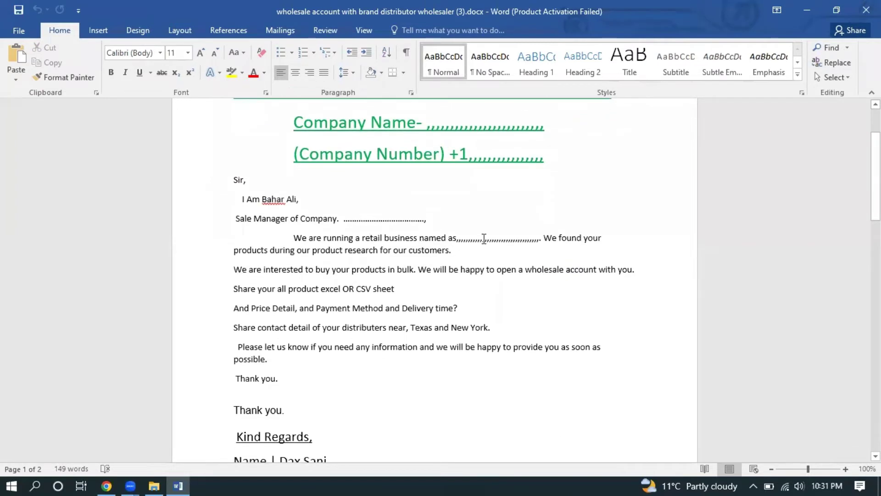
pyautogui.scroll(-12, 485, 239)
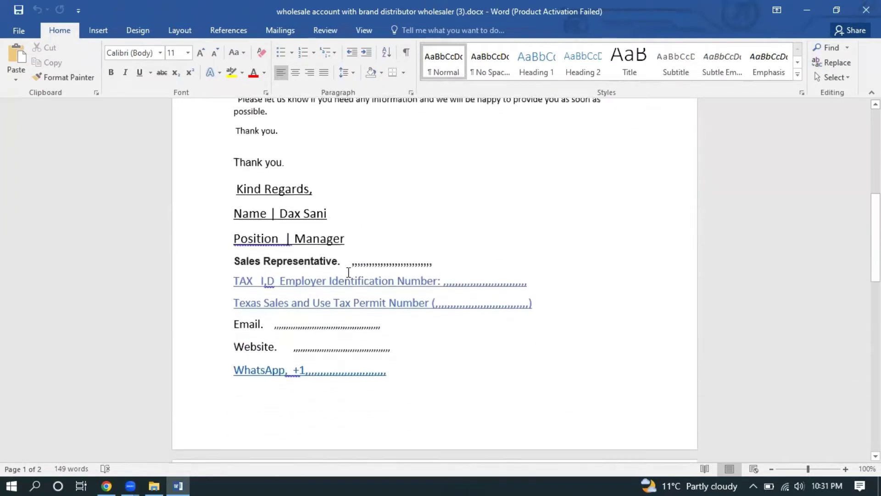
pyautogui.scroll(-2, 349, 272)
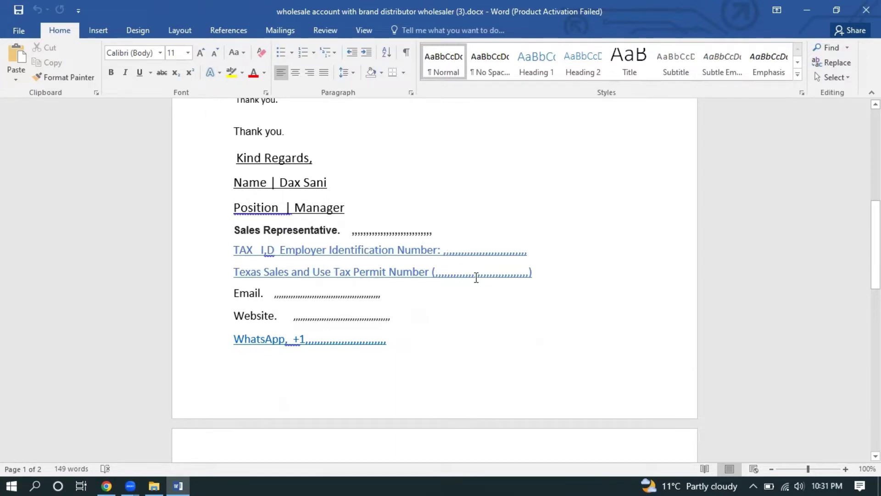
pyautogui.scroll(-1, 477, 275)
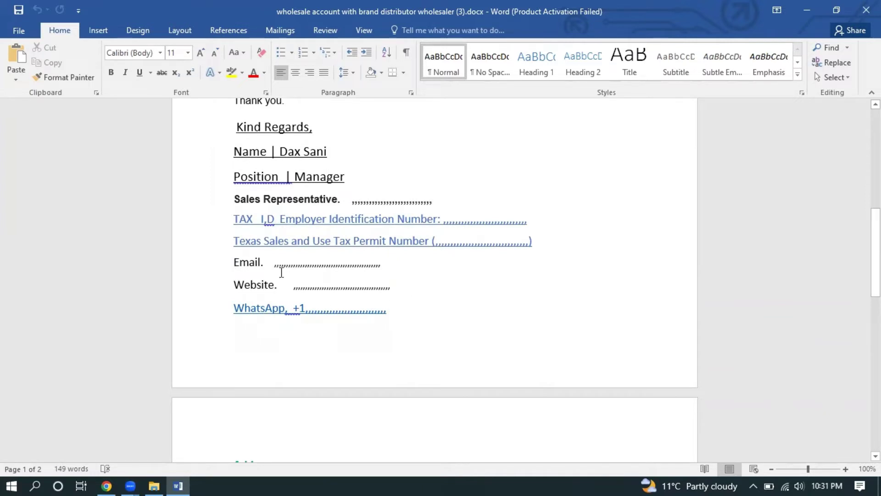
pyautogui.scroll(-3, 386, 299)
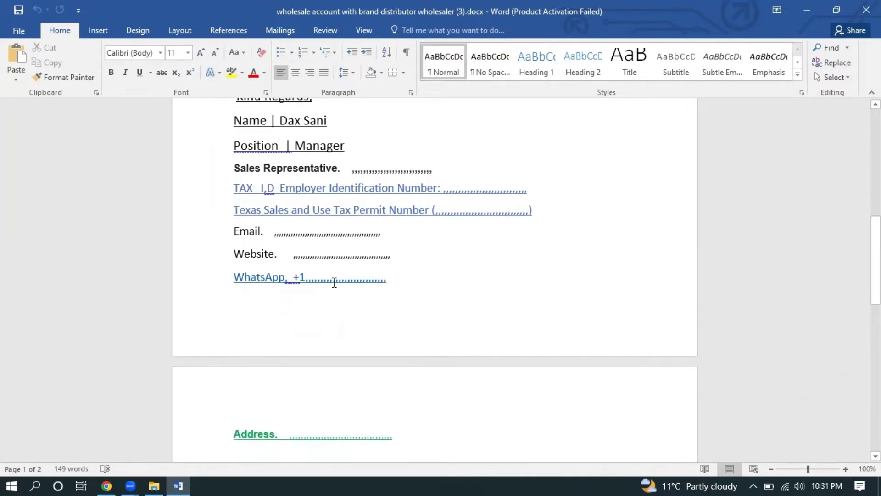
pyautogui.scroll(-5, 389, 290)
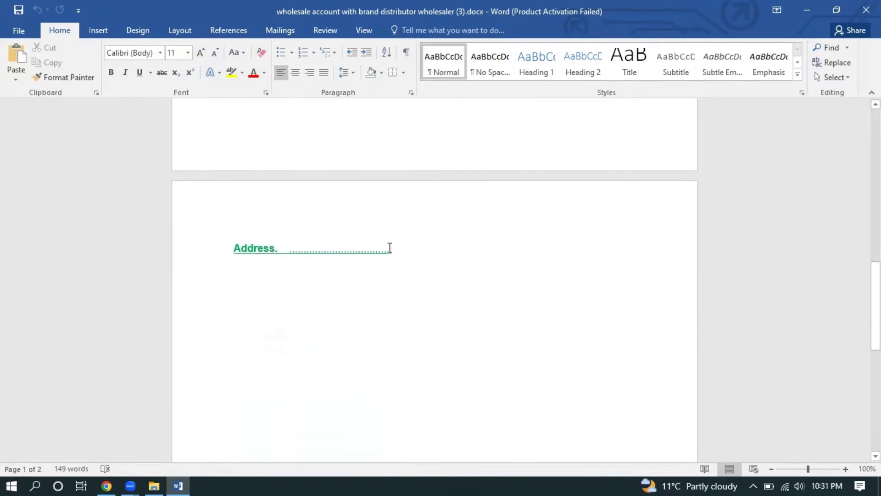
pyautogui.scroll(5, 387, 248)
pyautogui.scroll(14, 426, 268)
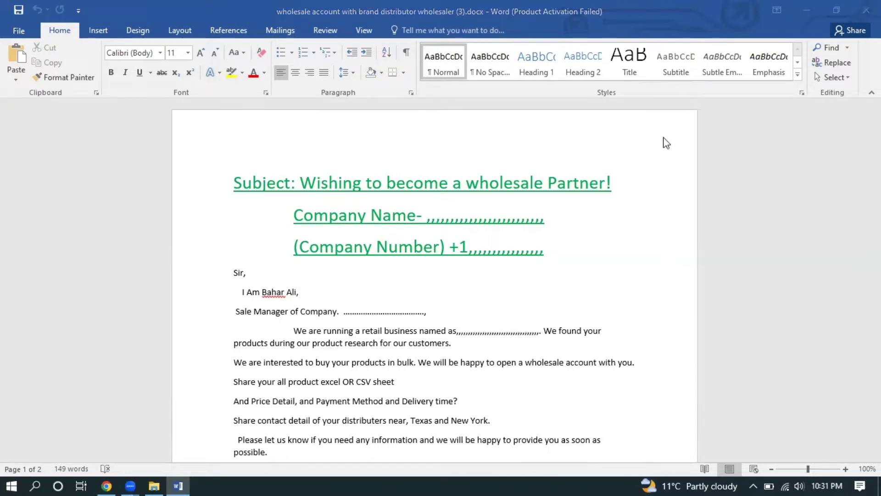
# - Close Word with Alt+F4 and bring back Chrome's Value Wholesale Contact Us page
pyautogui.hotkey('alt', 'F4')
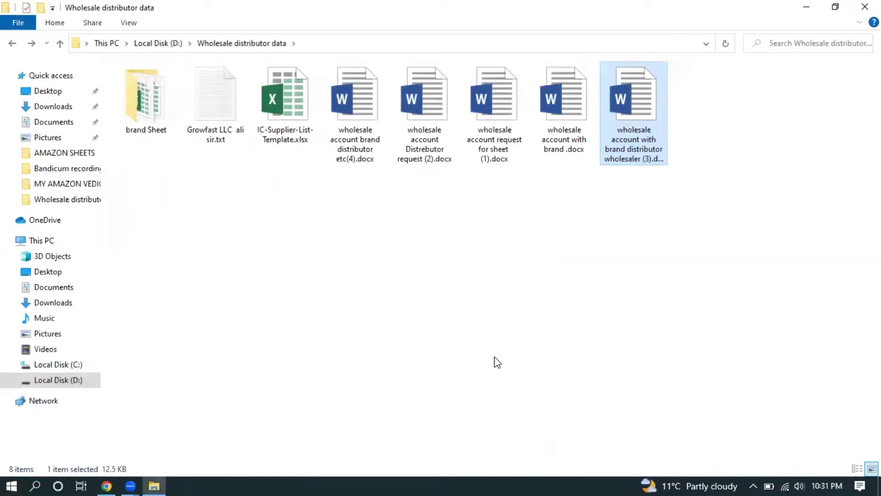
pyautogui.click(106, 486)
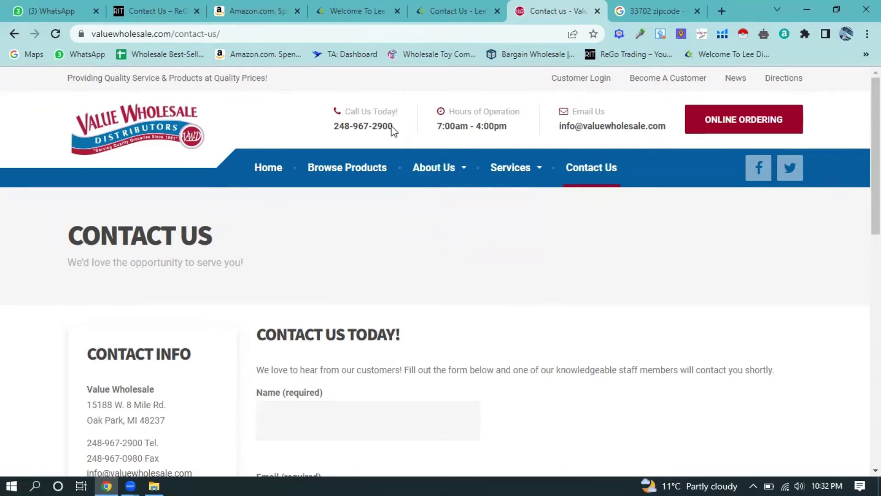
pyautogui.moveTo(393, 130); pyautogui.dragTo(338, 126)
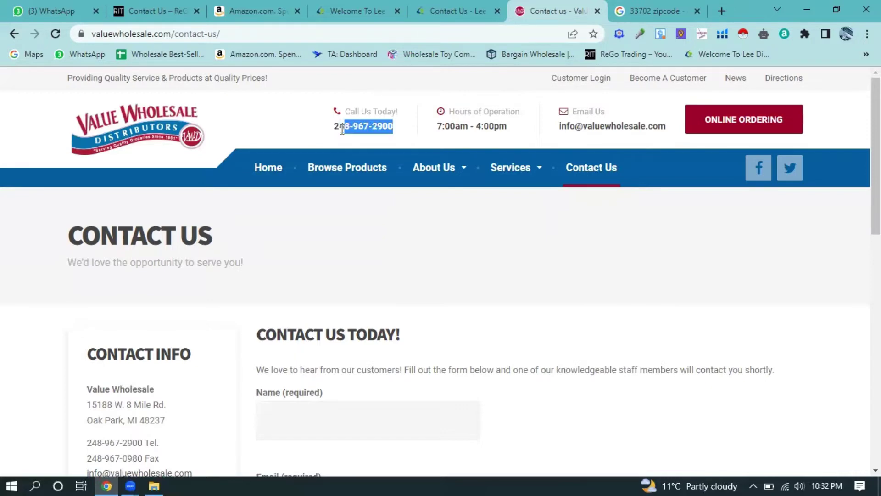
pyautogui.click(401, 134)
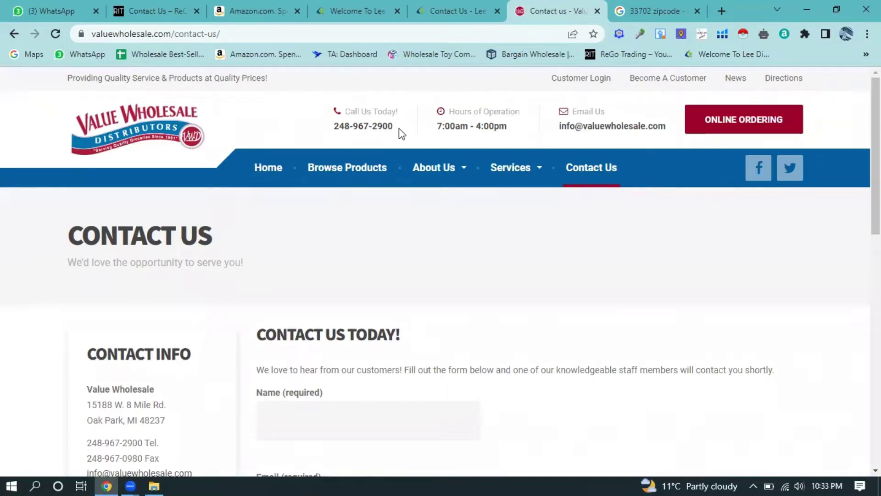
# - Close the zip code search tab and the Lee Distributors contact page tab
pyautogui.scroll(-3, 215, 301)
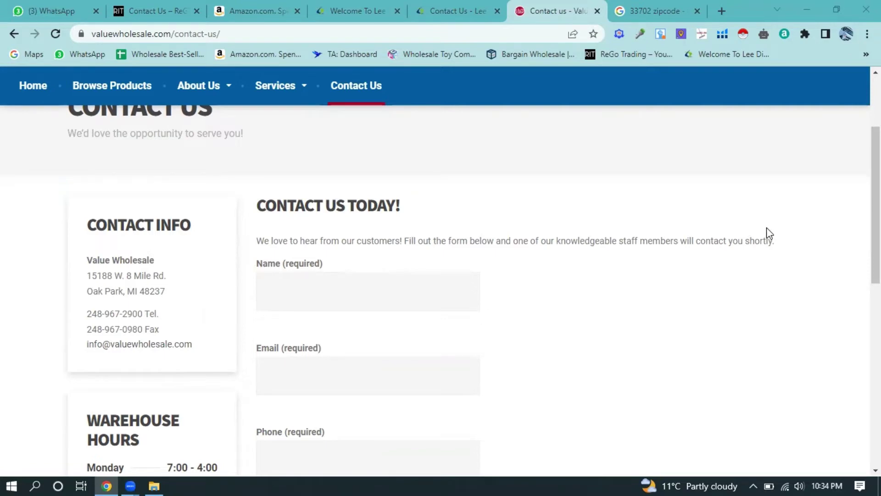
pyautogui.click(665, 11)
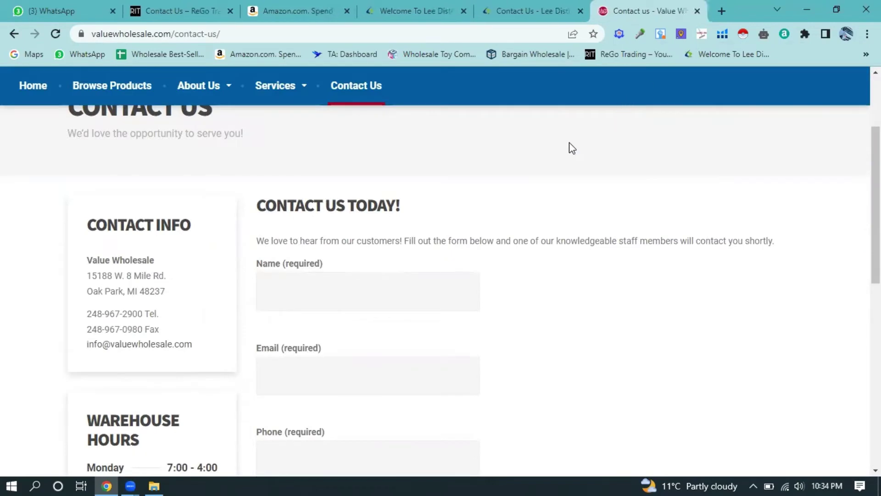
pyautogui.scroll(3, 553, 156)
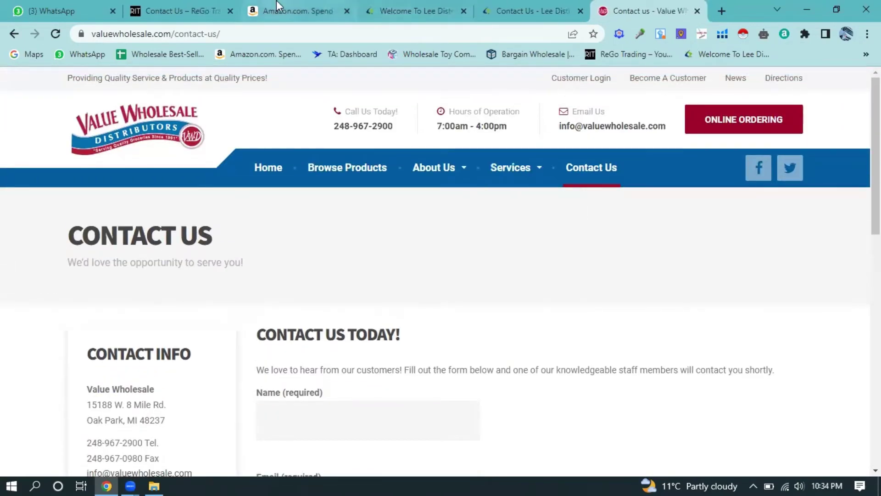
pyautogui.click(278, 6)
pyautogui.click(400, 8)
pyautogui.click(509, 8)
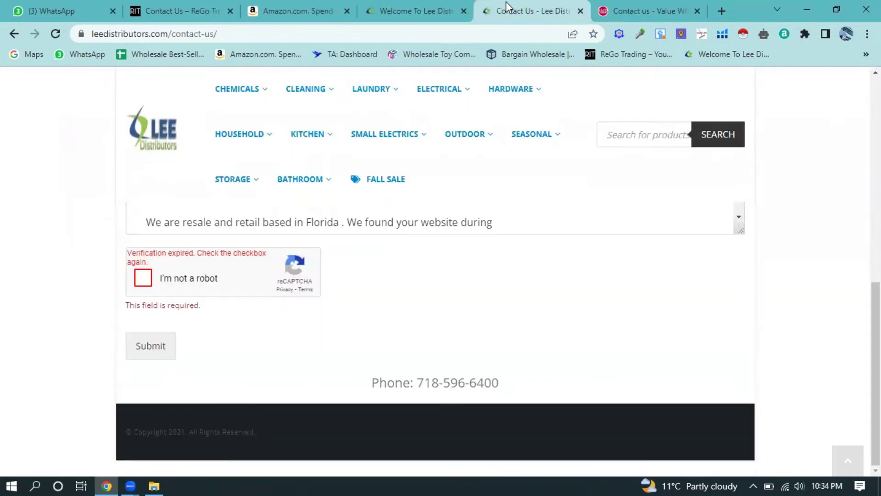
pyautogui.click(581, 11)
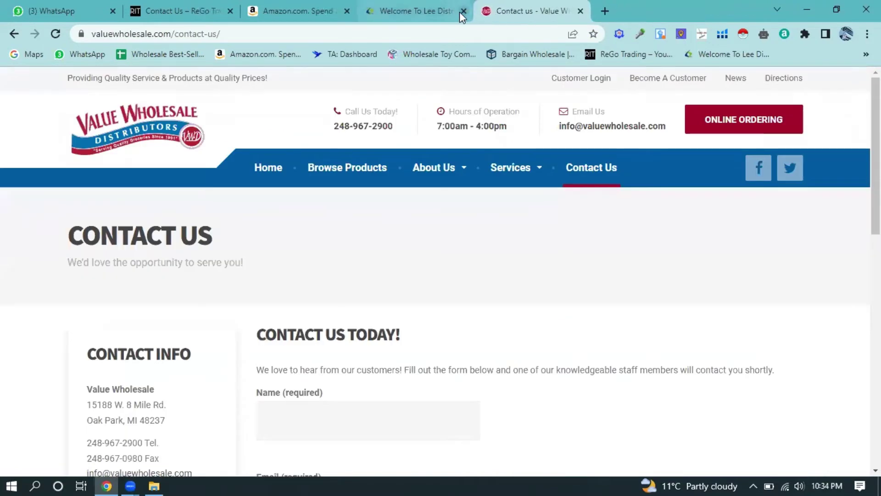
pyautogui.click(435, 10)
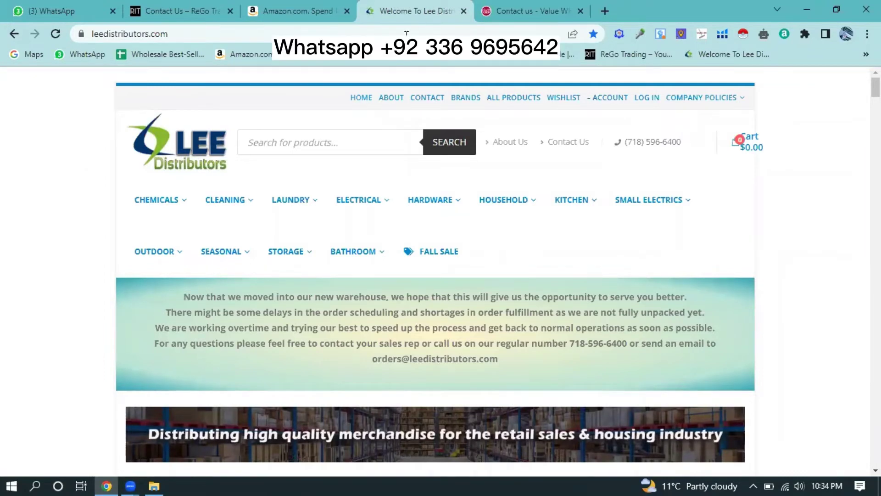
# - Close the Wholesale Toy Company and Value Wholesale contact tabs so the Amazon tab is active
pyautogui.click(416, 55)
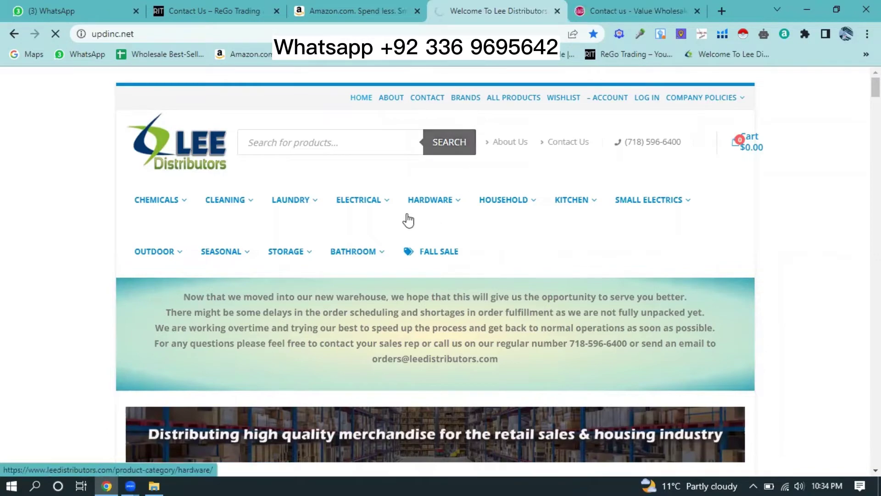
pyautogui.scroll(-1, 304, 255)
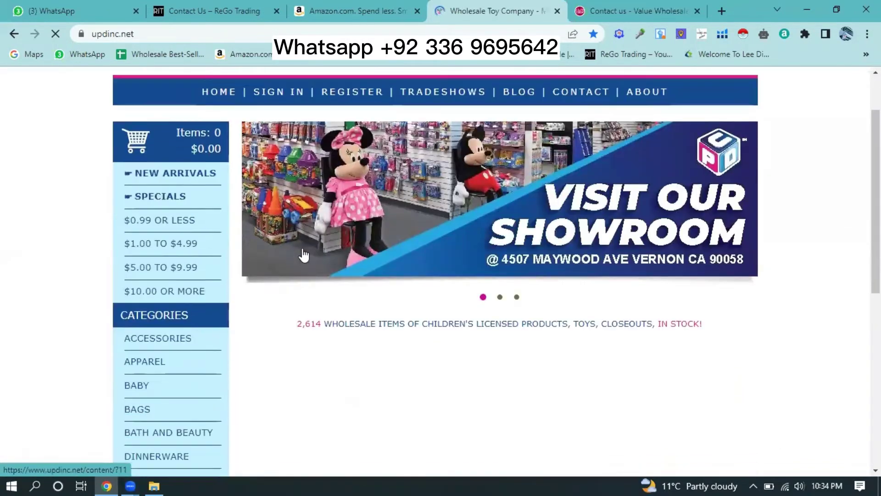
pyautogui.scroll(-3, 304, 255)
pyautogui.scroll(4, 429, 154)
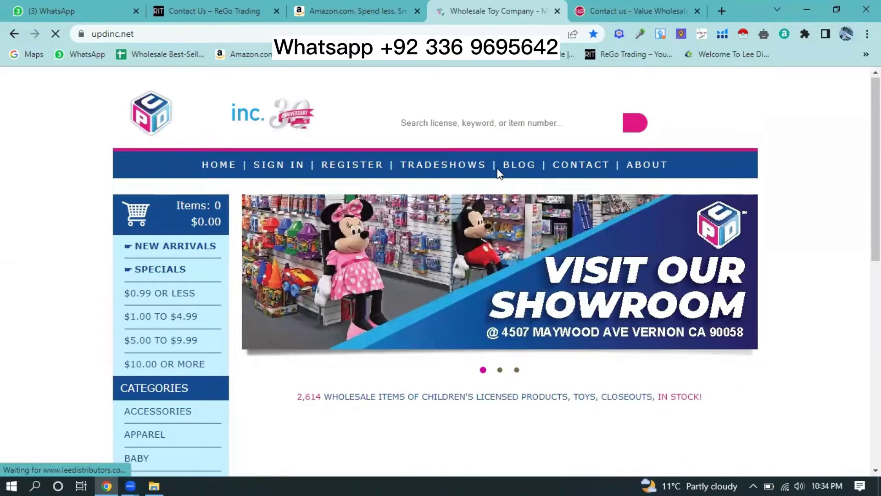
pyautogui.click(557, 12)
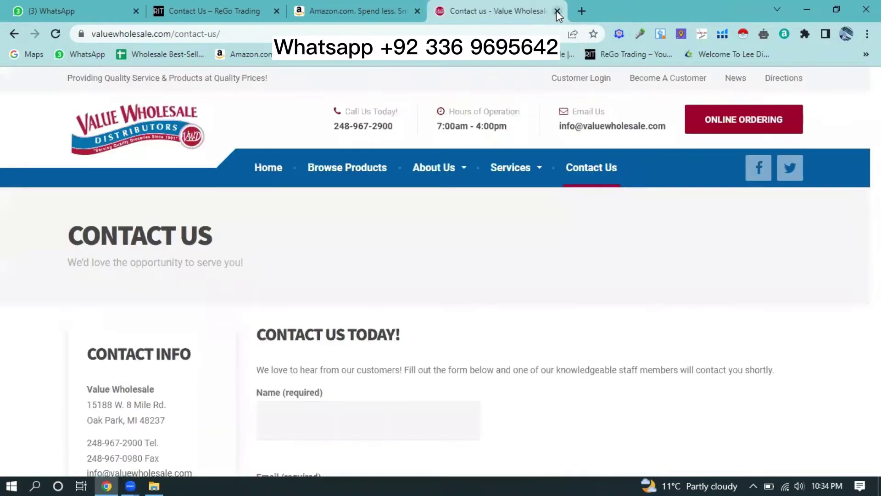
pyautogui.click(557, 11)
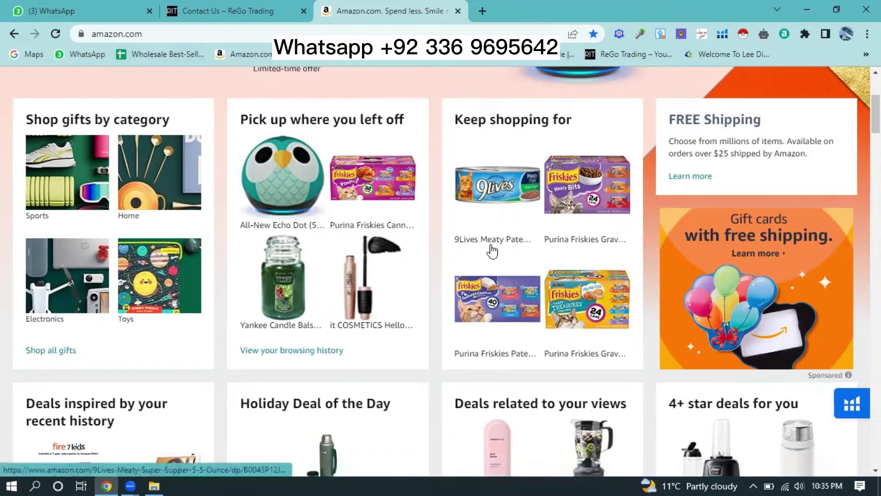
# - Open the MedcareLLC Wholesale Best-Selling List sheet, then load Amazon.com in the ReGo Trading tab
pyautogui.scroll(-1, 489, 248)
pyautogui.scroll(-9, 478, 248)
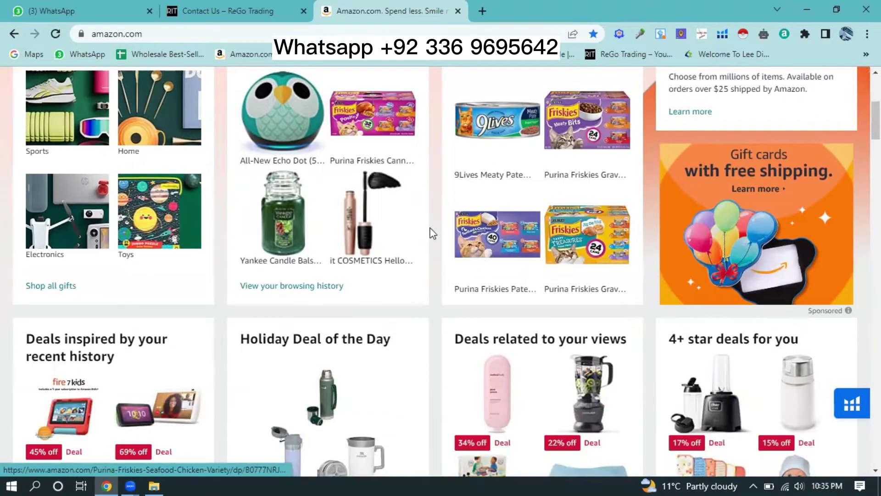
pyautogui.scroll(-8, 435, 253)
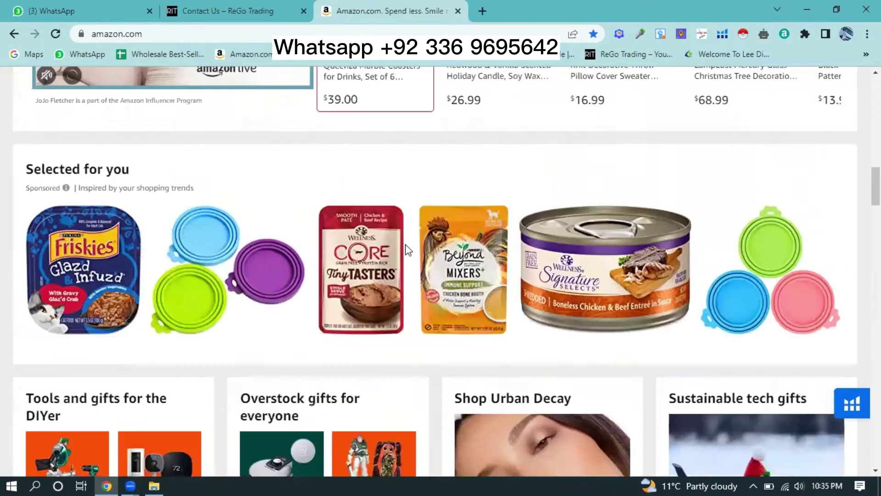
pyautogui.scroll(20, 371, 241)
pyautogui.click(171, 53)
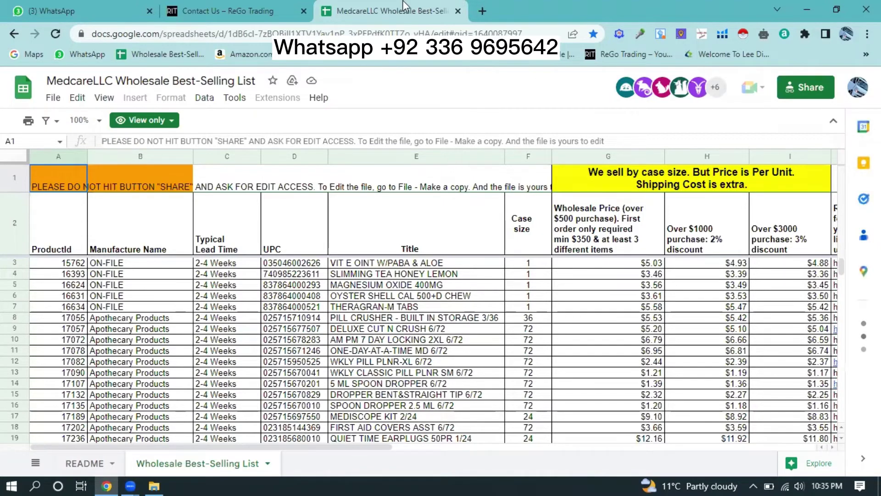
pyautogui.click(229, 11)
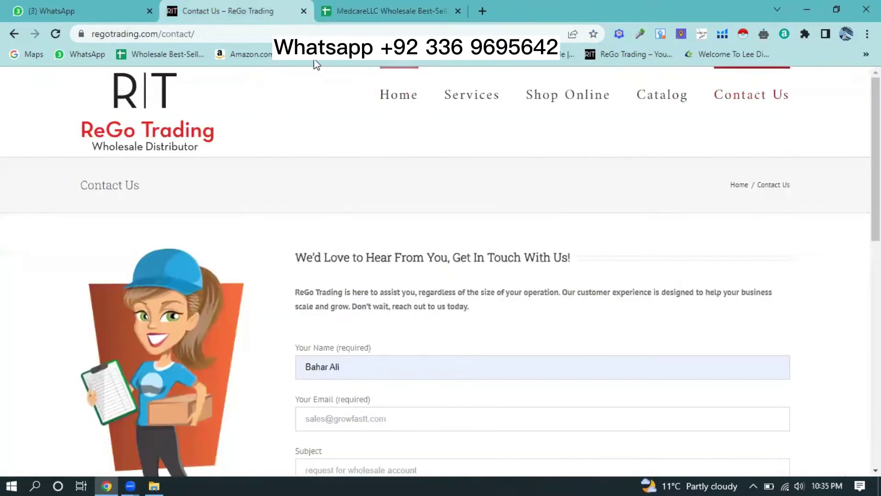
pyautogui.click(269, 55)
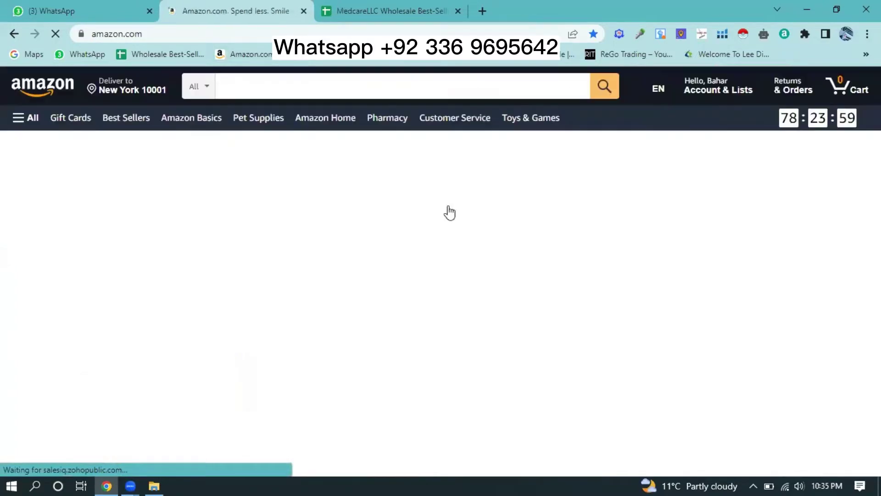
# - Open the $22.95 Purina Friskies 32-count canned variety pack listing, select its title, and start a new tab
pyautogui.scroll(-5, 452, 215)
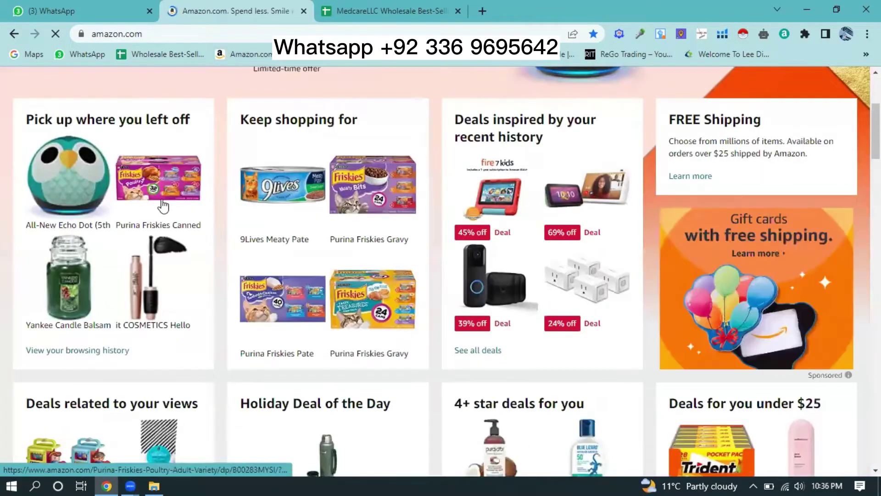
pyautogui.click(161, 202)
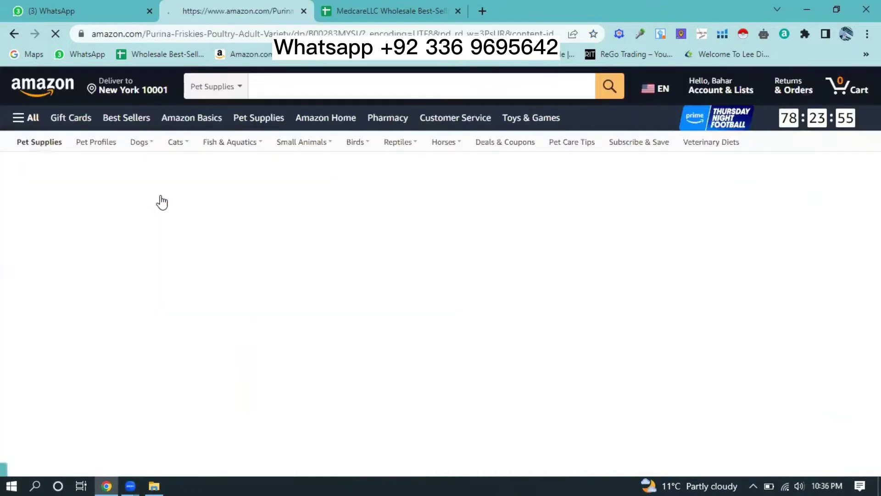
pyautogui.scroll(-3, 482, 285)
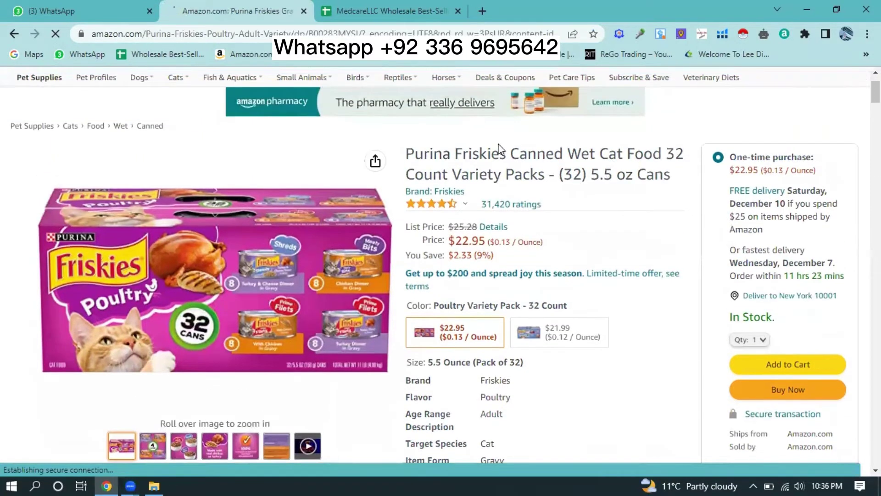
pyautogui.moveTo(672, 177); pyautogui.dragTo(406, 147)
pyautogui.hotkey('ctrl', 'c')
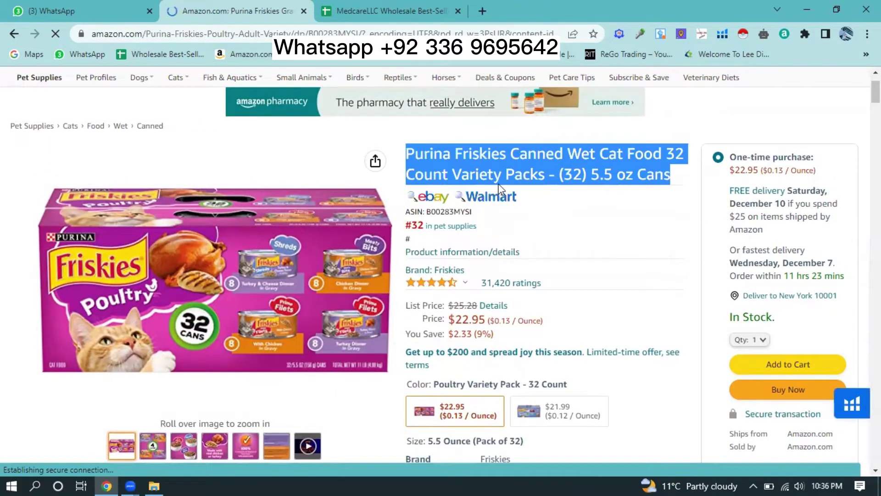
pyautogui.click(483, 11)
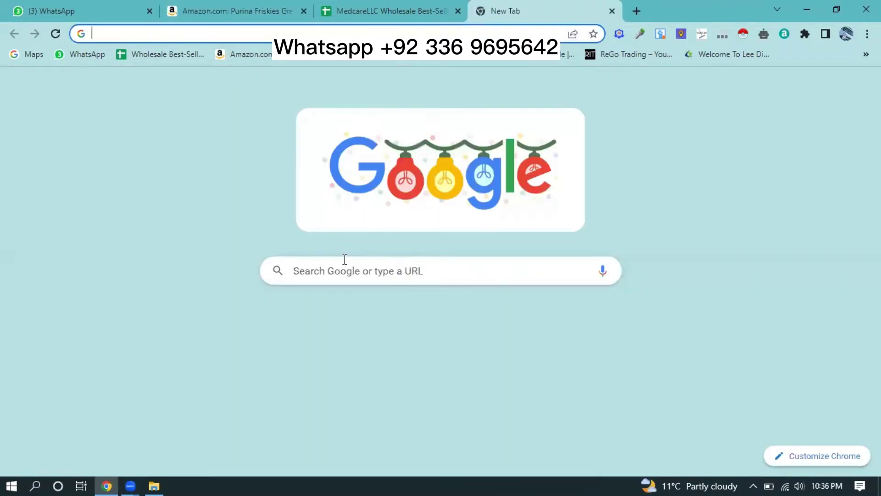
# - Search Google for the pasted Friskies product title, switching to the corrected product name
pyautogui.click(345, 267)
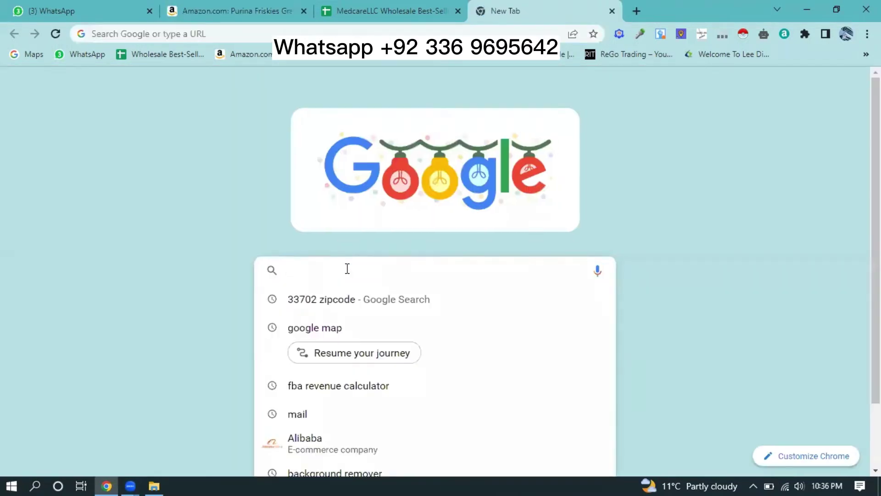
pyautogui.hotkey('ctrl', 'v')
pyautogui.click(452, 311)
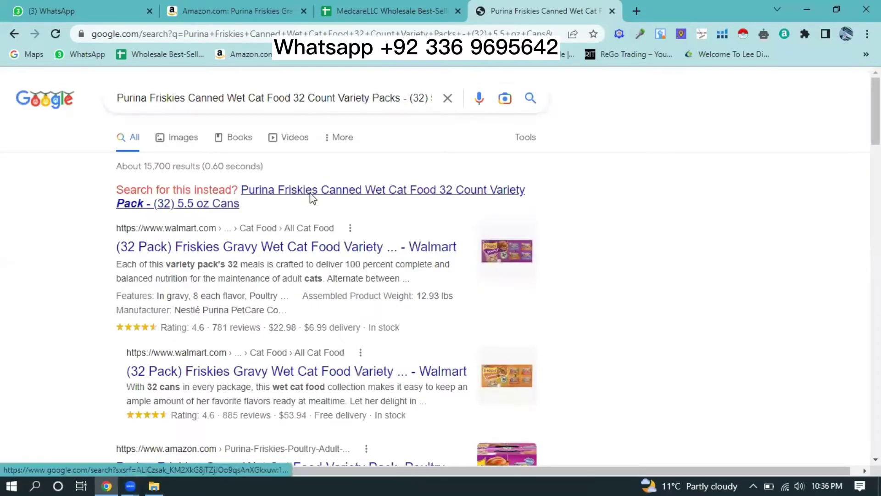
pyautogui.click(312, 199)
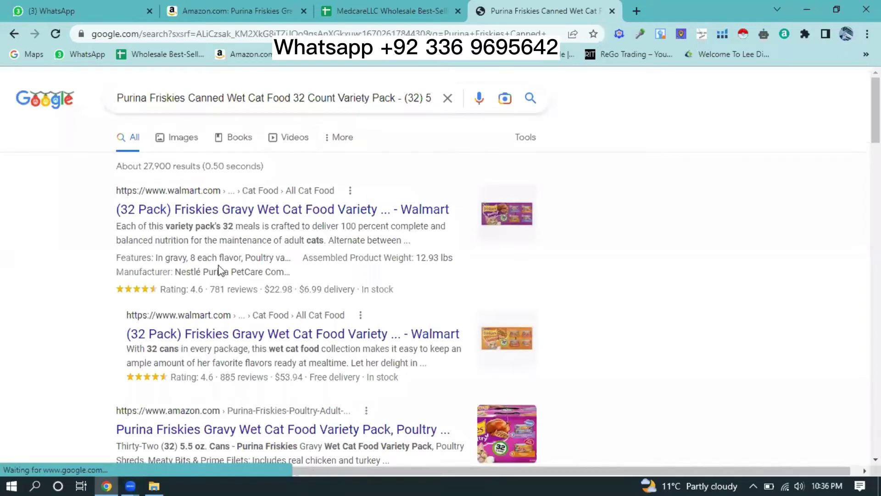
pyautogui.scroll(-1, 280, 268)
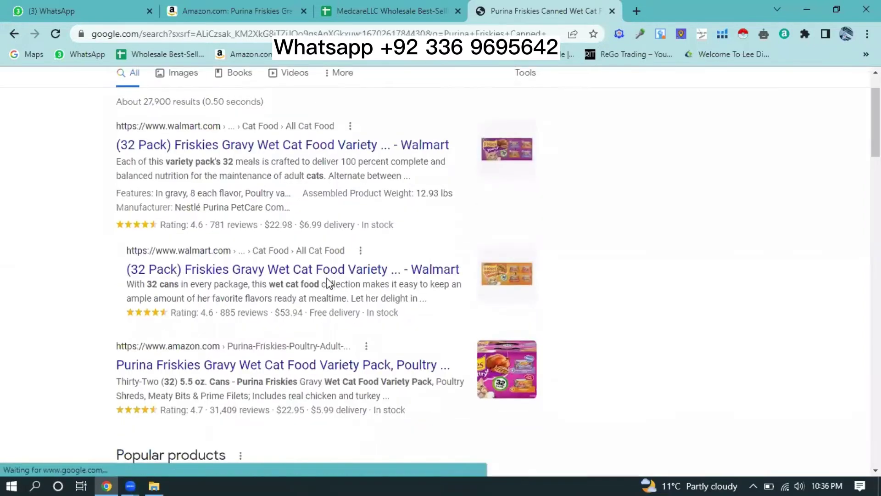
pyautogui.scroll(-1, 268, 273)
pyautogui.scroll(-2, 252, 271)
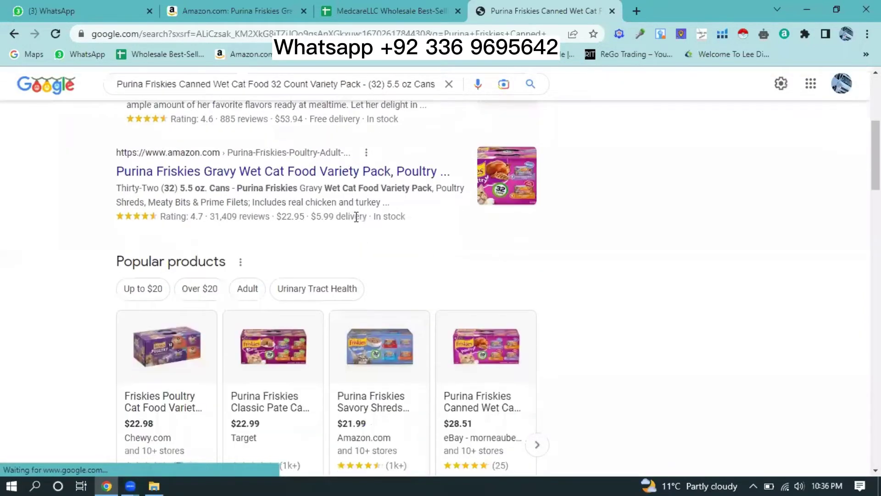
pyautogui.scroll(-3, 350, 223)
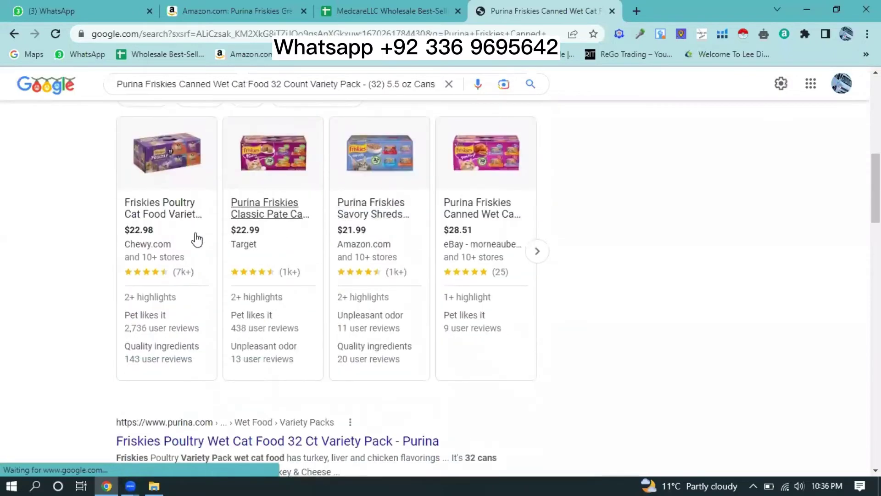
pyautogui.scroll(-3, 380, 242)
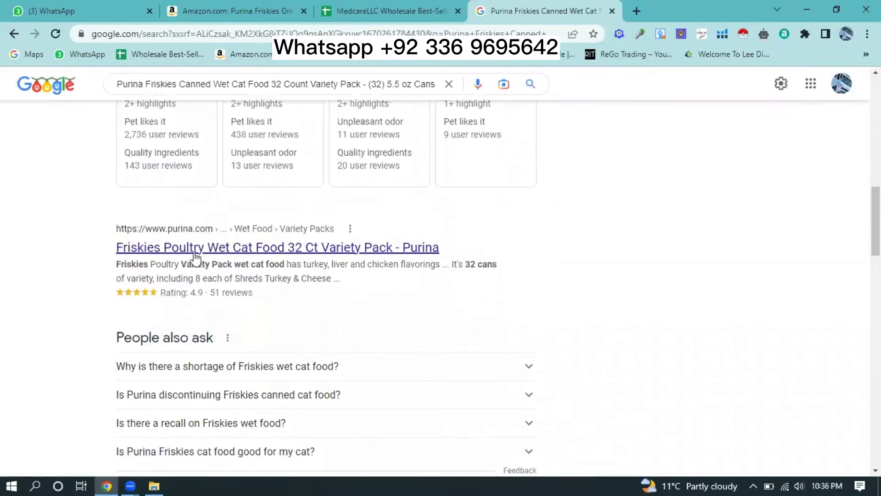
# - Open the purina.com Friskies Poultry Wet Cat Food 32 Ct Variety Pack result in a new tab and view it
pyautogui.rightClick(308, 252)
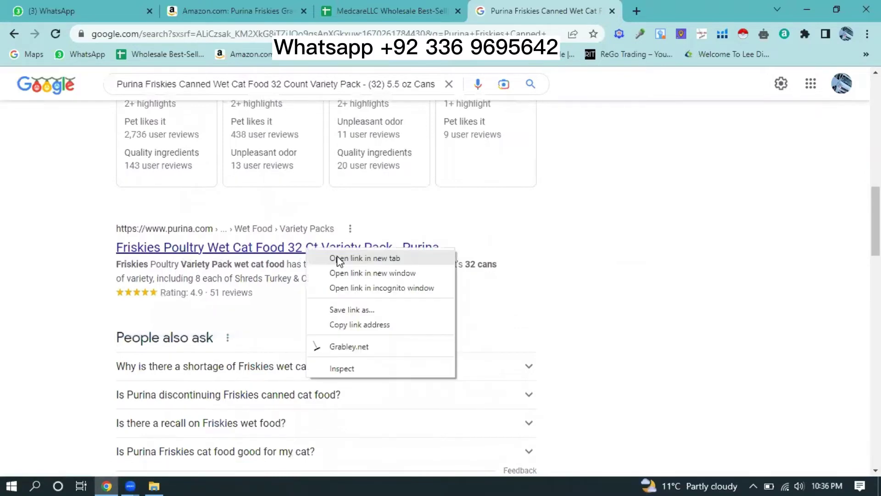
pyautogui.click(340, 258)
pyautogui.scroll(-4, 288, 252)
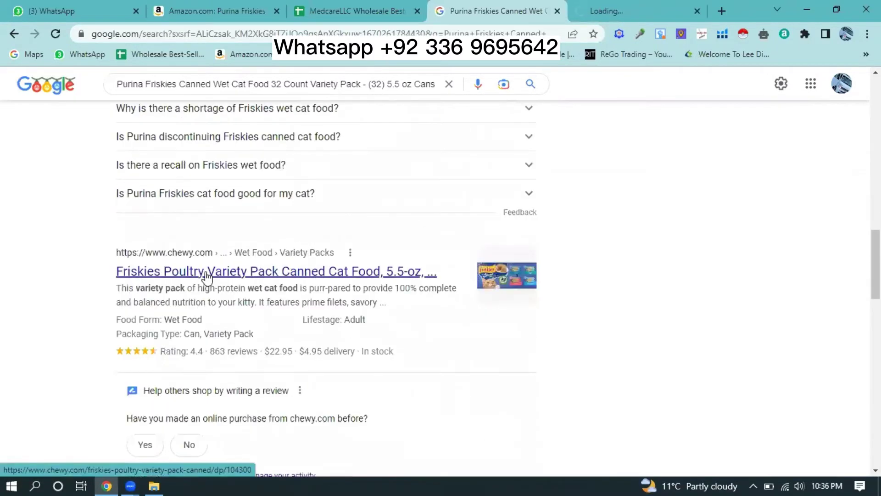
pyautogui.scroll(-5, 282, 288)
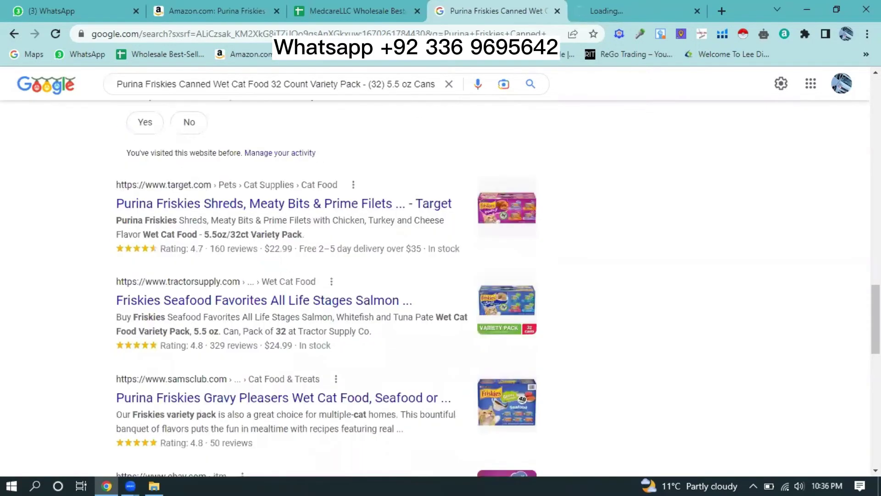
pyautogui.click(597, 10)
pyautogui.click(473, 16)
pyautogui.scroll(-1, 308, 212)
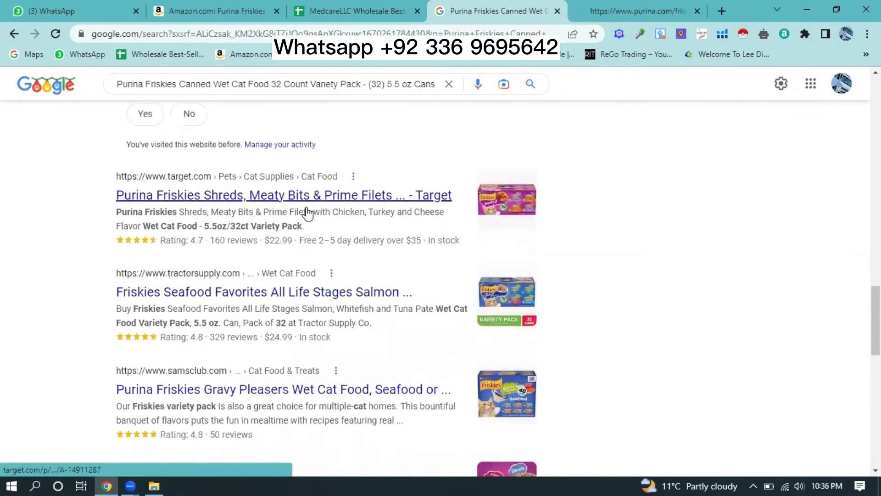
pyautogui.scroll(-2, 307, 213)
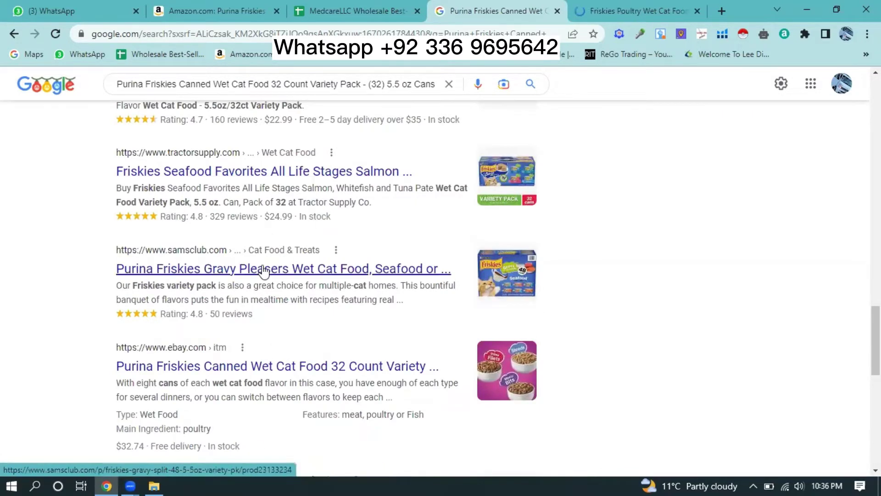
pyautogui.scroll(-3, 264, 271)
pyautogui.scroll(-1, 298, 211)
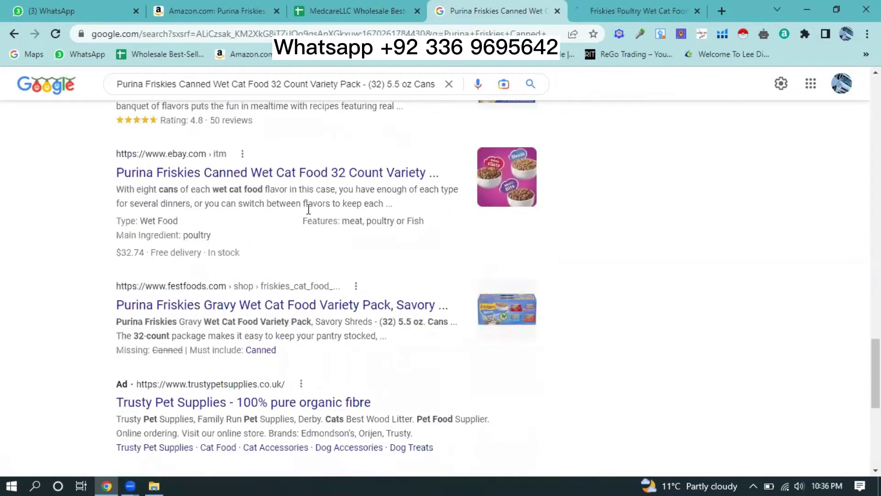
pyautogui.scroll(-2, 186, 252)
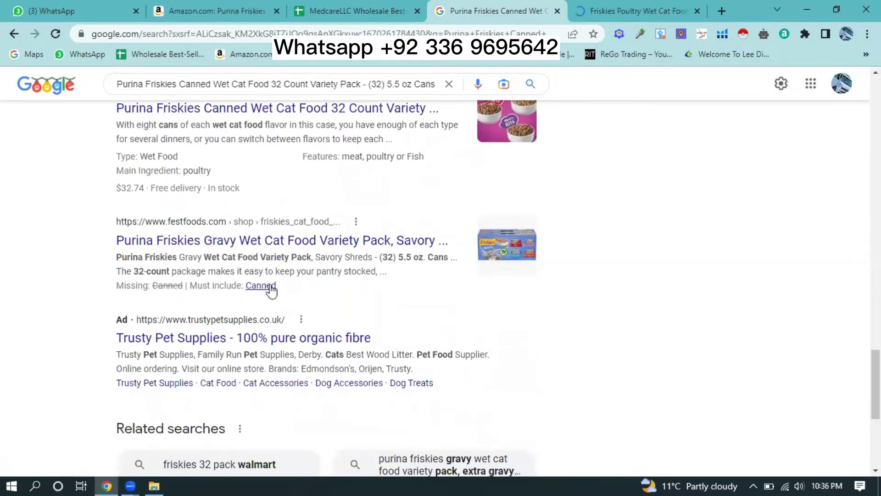
pyautogui.scroll(-4, 271, 284)
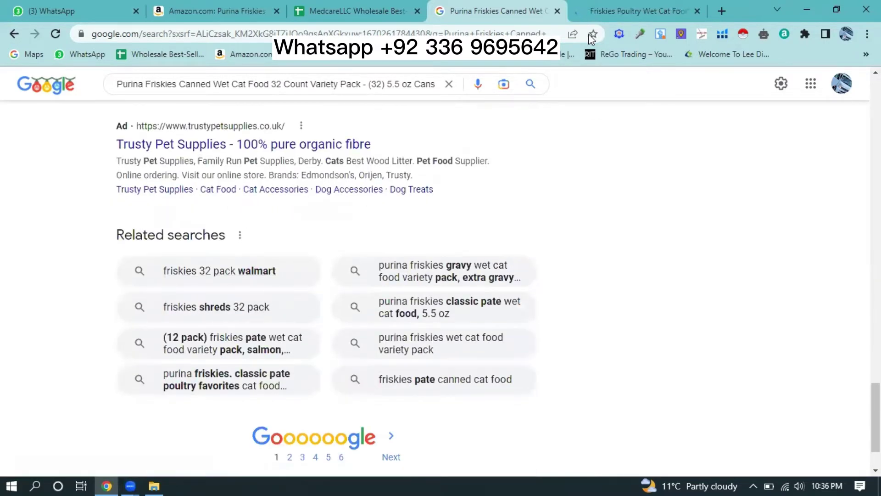
pyautogui.click(608, 7)
pyautogui.scroll(-2, 482, 220)
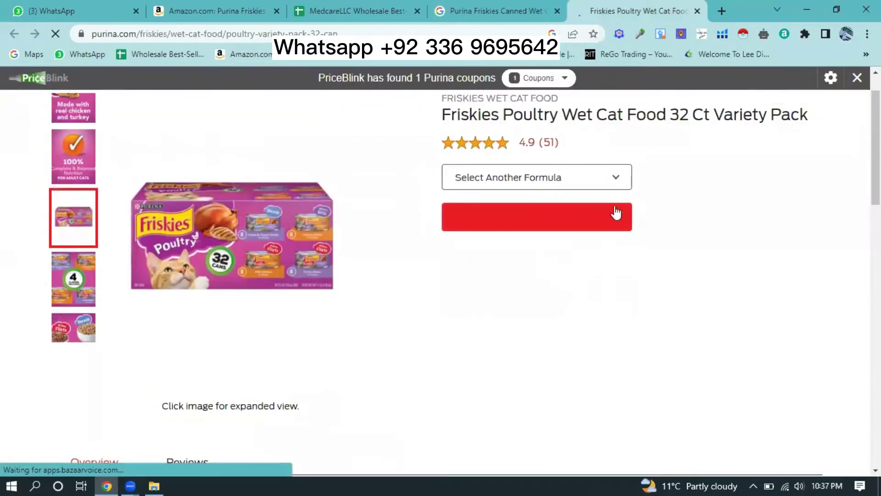
# - View Purina's Friskies Gravy Sensations Poultry Pouches 12 Ct formula, then open Amazon Pharmacy from the Amazon tab
pyautogui.click(616, 180)
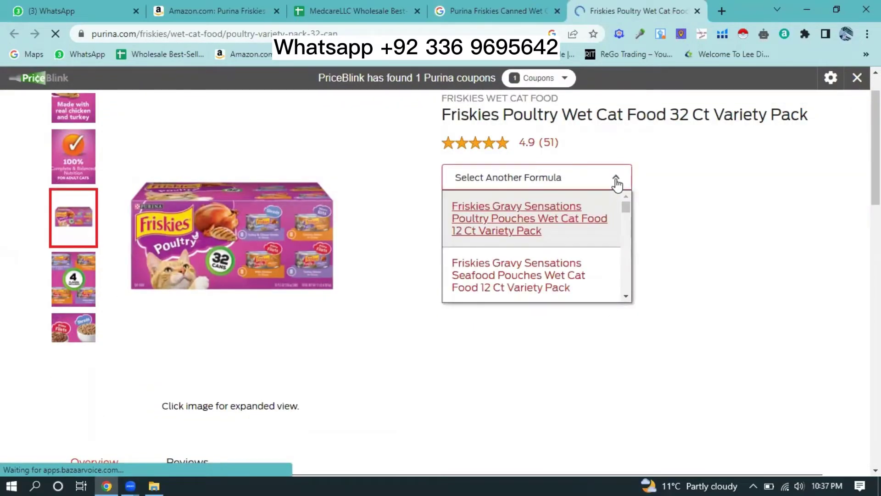
pyautogui.click(588, 216)
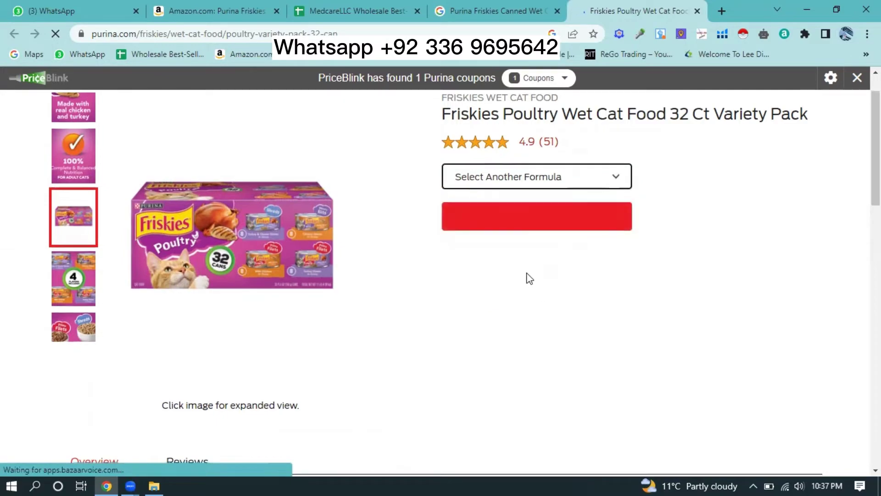
pyautogui.scroll(-7, 533, 280)
pyautogui.scroll(-15, 531, 278)
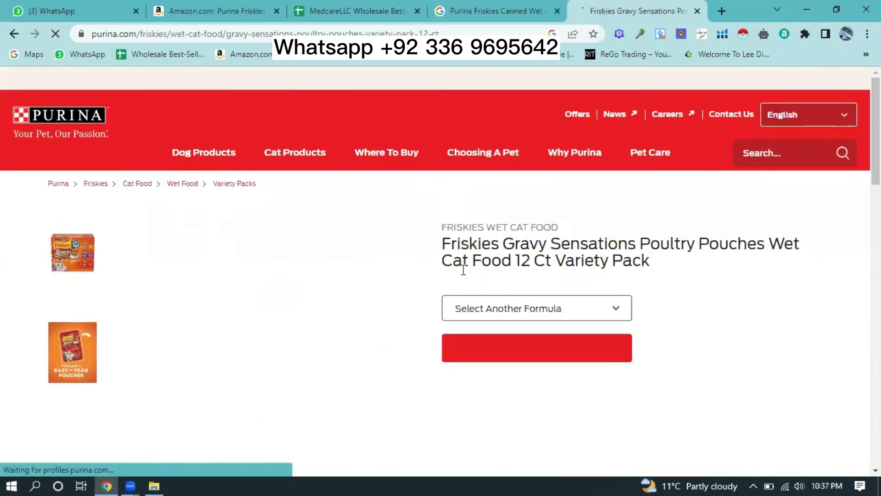
pyautogui.scroll(-2, 378, 297)
pyautogui.scroll(-3, 449, 295)
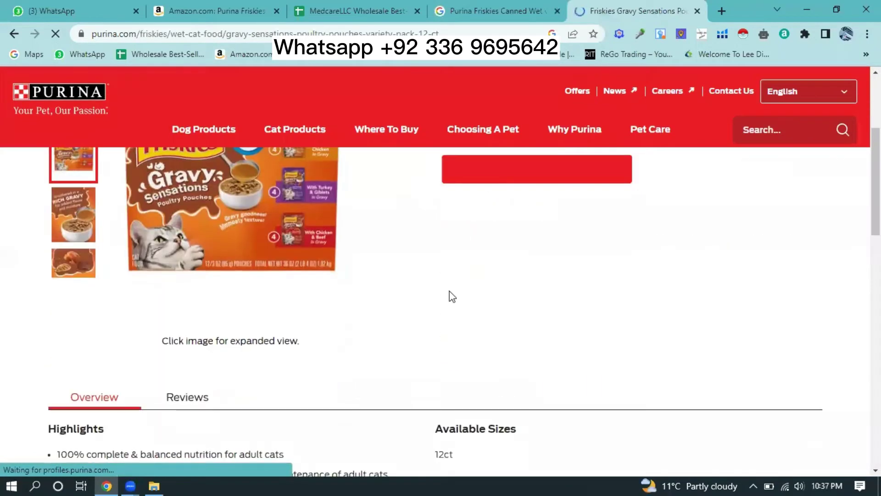
pyautogui.scroll(-2, 426, 309)
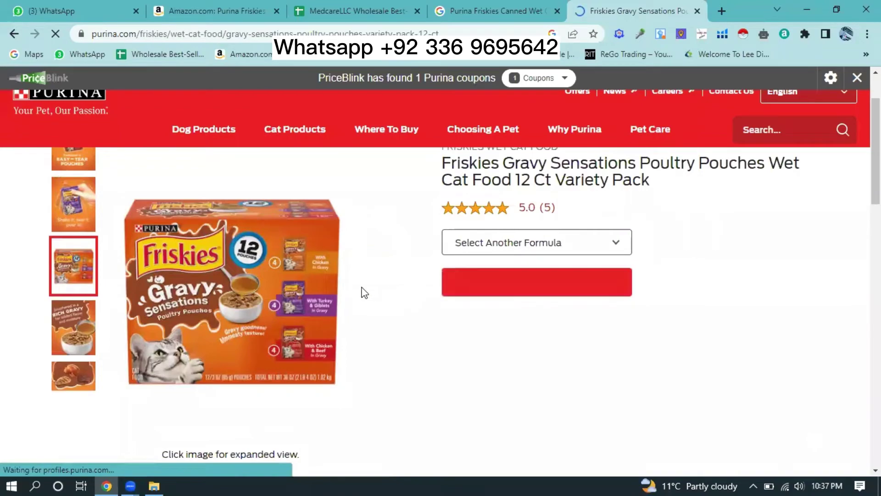
pyautogui.scroll(-7, 390, 285)
pyautogui.scroll(-17, 437, 279)
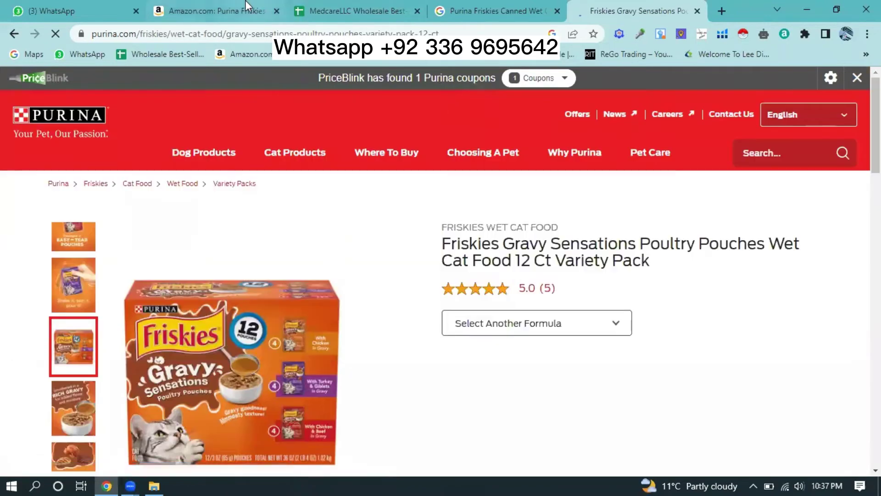
pyautogui.click(258, 8)
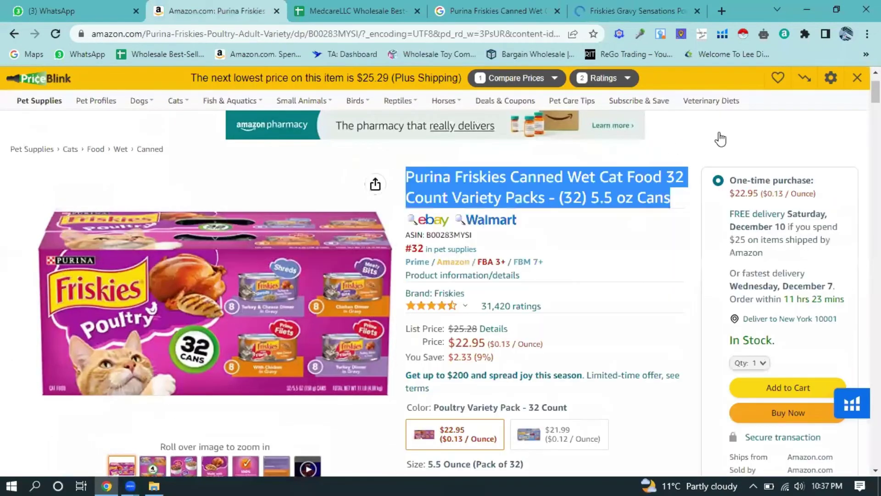
pyautogui.click(436, 269)
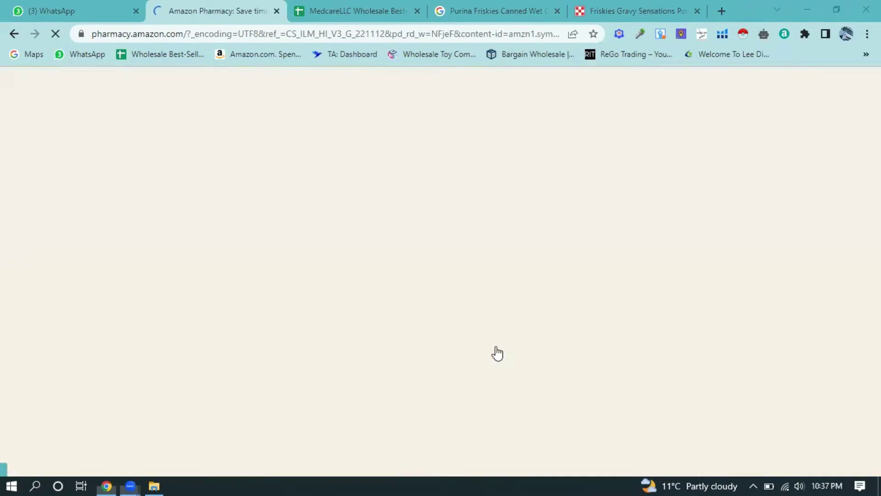
# - In a new tab, search Google for 'fba revenue calculator'
pyautogui.click(725, 9)
pyautogui.click(380, 274)
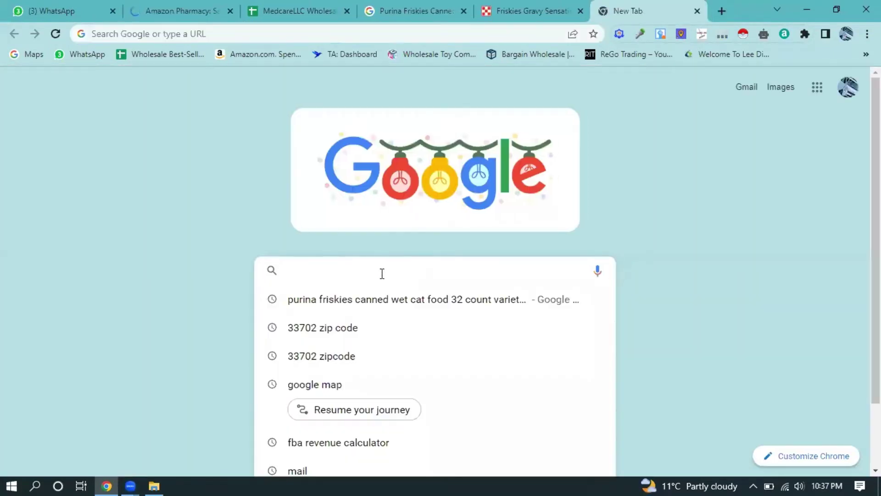
pyautogui.write('fab ')
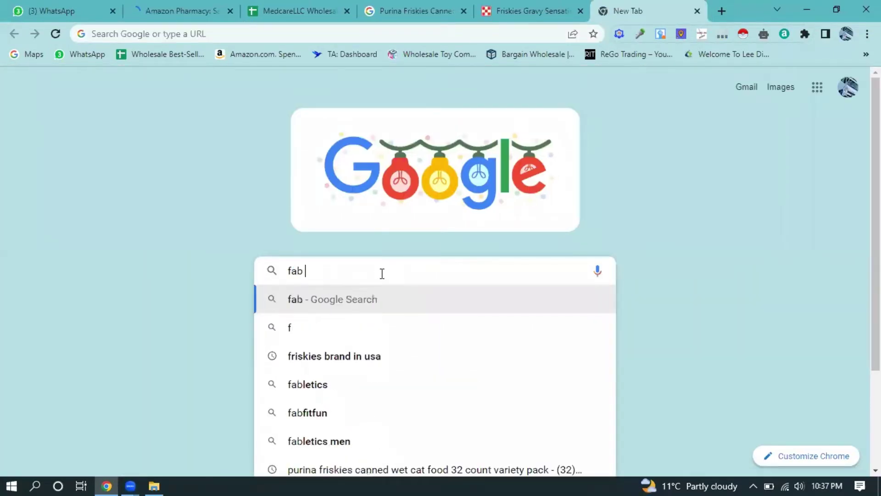
pyautogui.write('re')
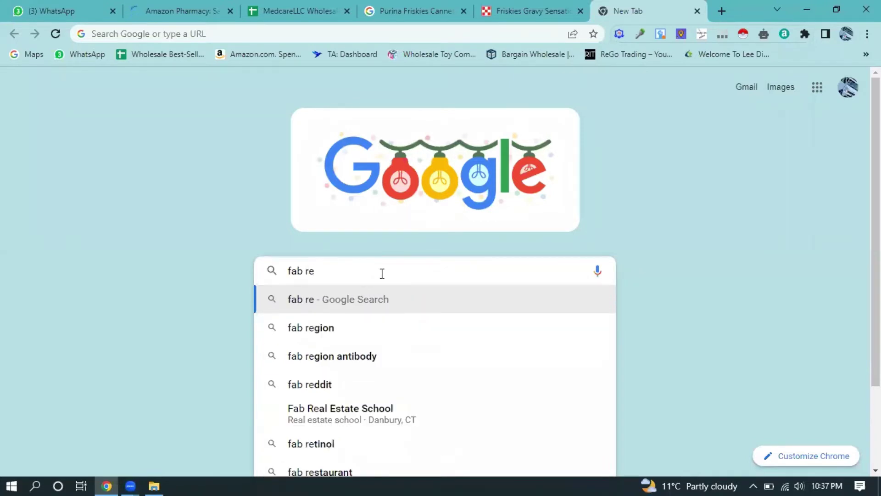
pyautogui.press('BackSpace')
pyautogui.press('BackSpace')
pyautogui.press('BackSpace')
pyautogui.press('BackSpace')
pyautogui.press('BackSpace')
pyautogui.press('BackSpace')
pyautogui.write('fba')
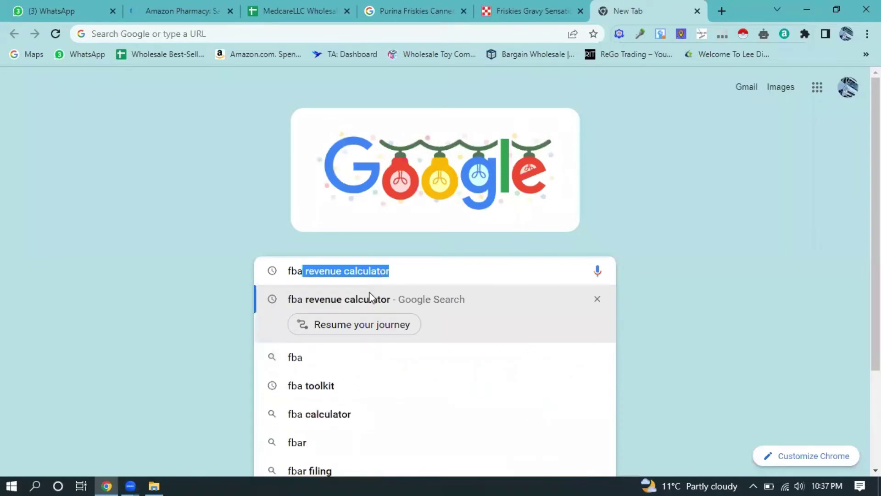
pyautogui.click(370, 299)
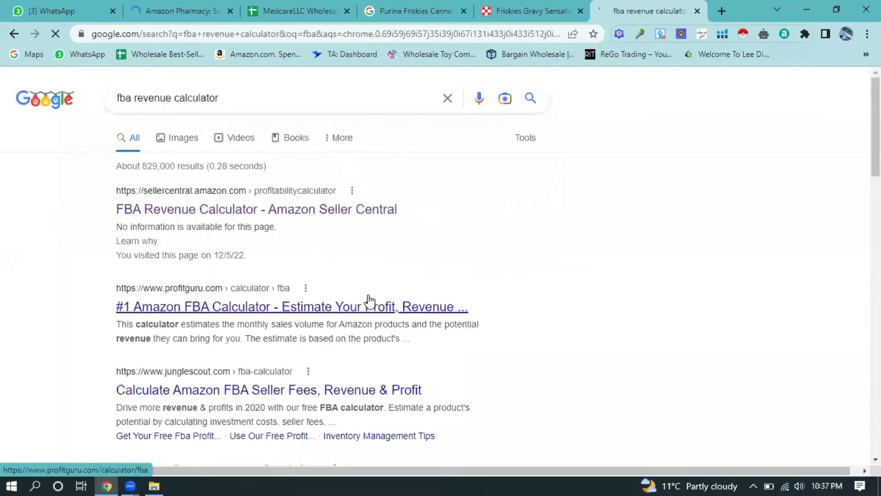
# - Open the Seller Central FBA Revenue Calculator as a guest and return to the Amazon Pharmacy tab
pyautogui.click(315, 214)
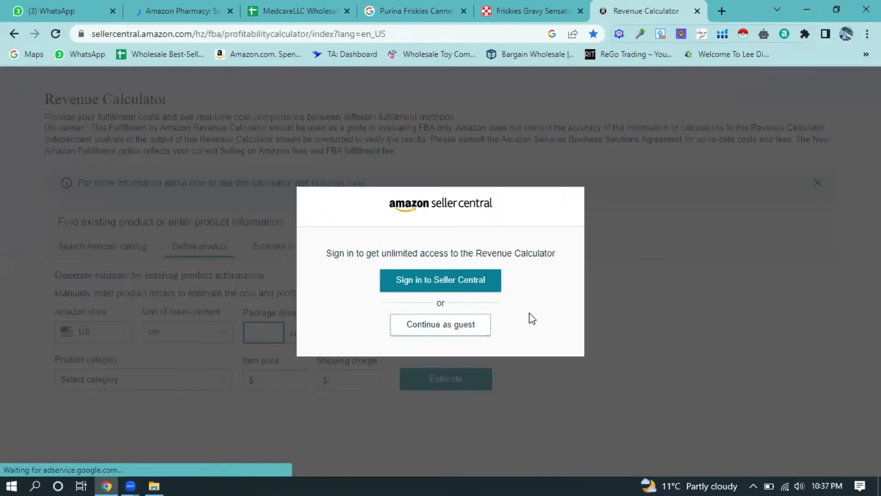
pyautogui.click(444, 328)
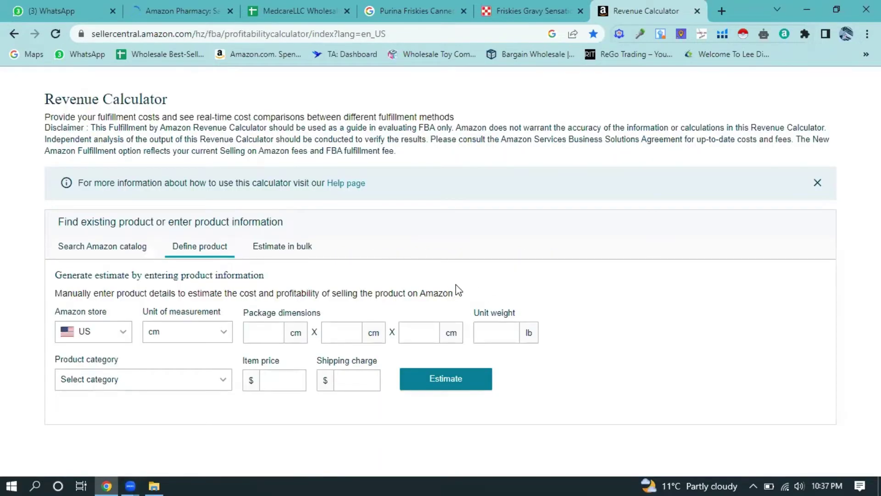
pyautogui.click(209, 12)
pyautogui.scroll(-5, 400, 212)
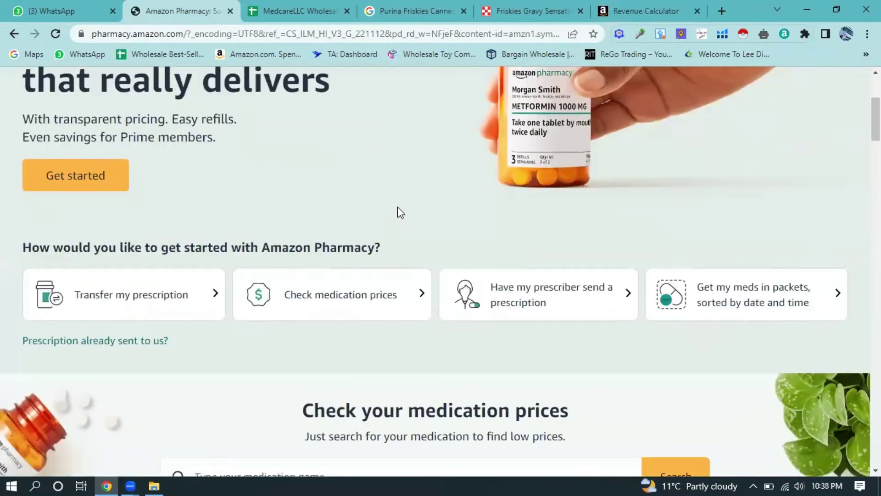
# - Go back to the Friskies variety pack listing and locate its ASIN in Product details
pyautogui.scroll(5, 399, 213)
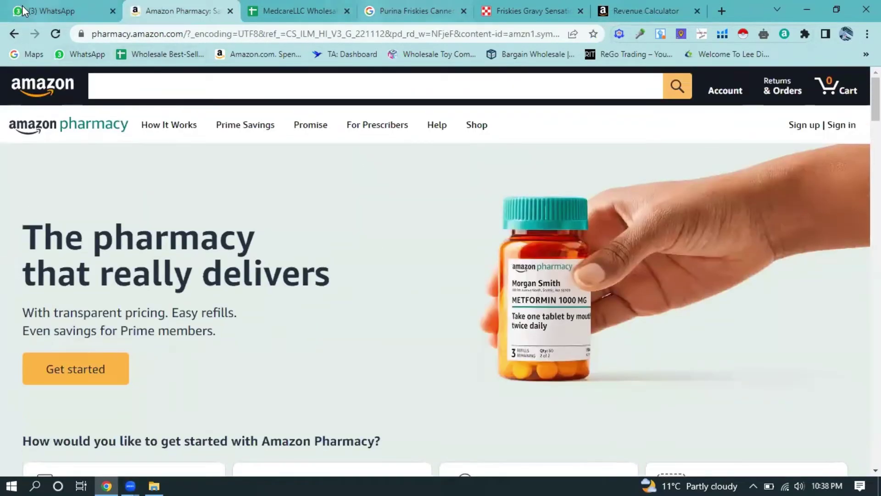
pyautogui.click(14, 33)
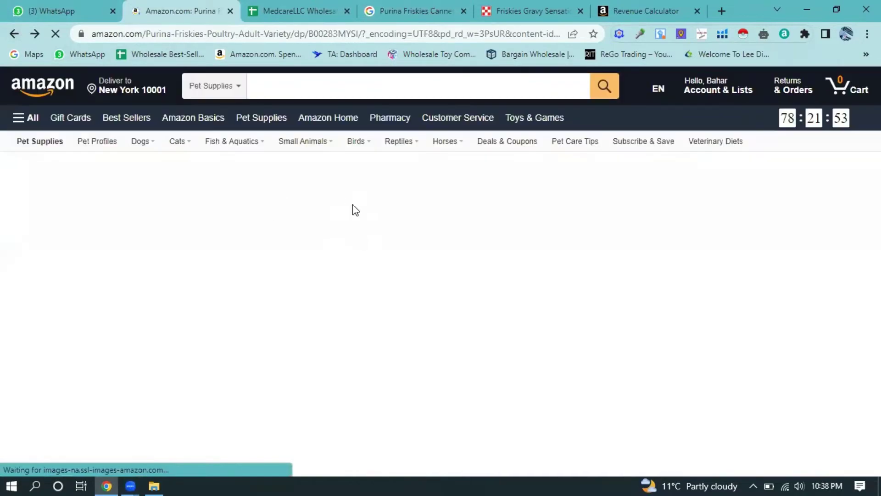
pyautogui.scroll(-2, 531, 162)
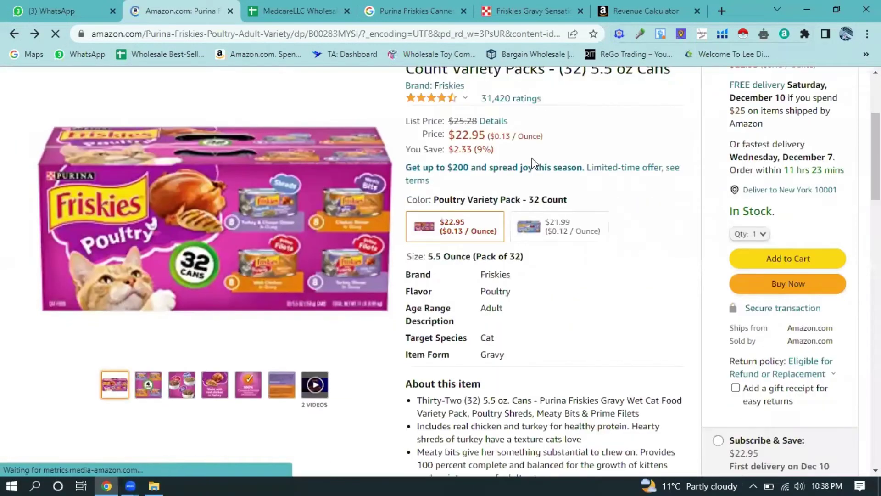
pyautogui.scroll(1, 528, 167)
pyautogui.scroll(-7, 495, 216)
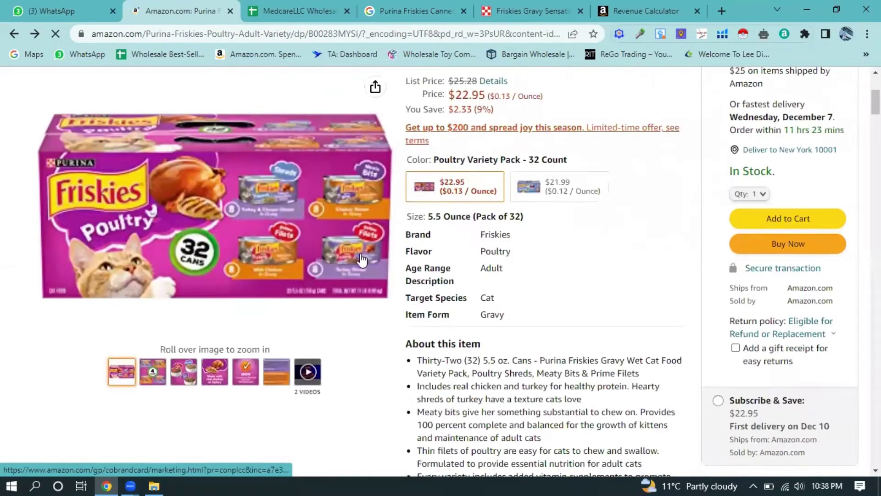
pyautogui.scroll(6, 523, 211)
pyautogui.scroll(3, 528, 207)
pyautogui.scroll(-1, 498, 218)
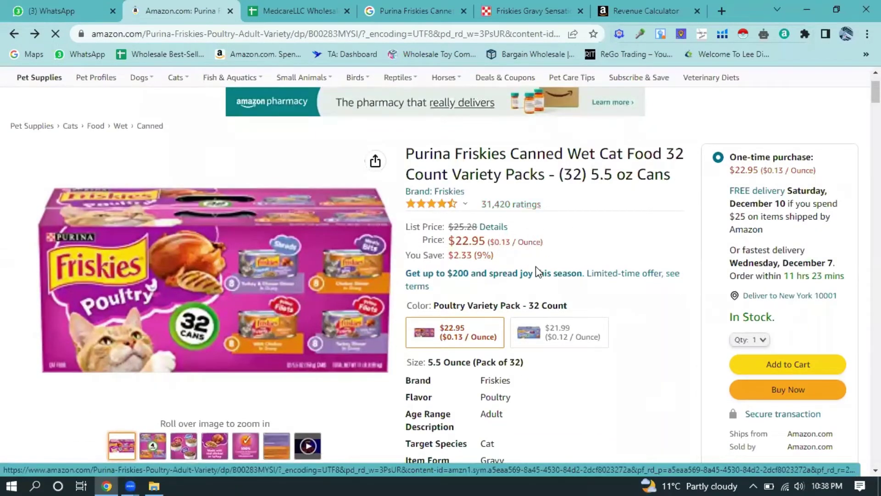
pyautogui.scroll(-12, 350, 299)
pyautogui.scroll(-15, 245, 299)
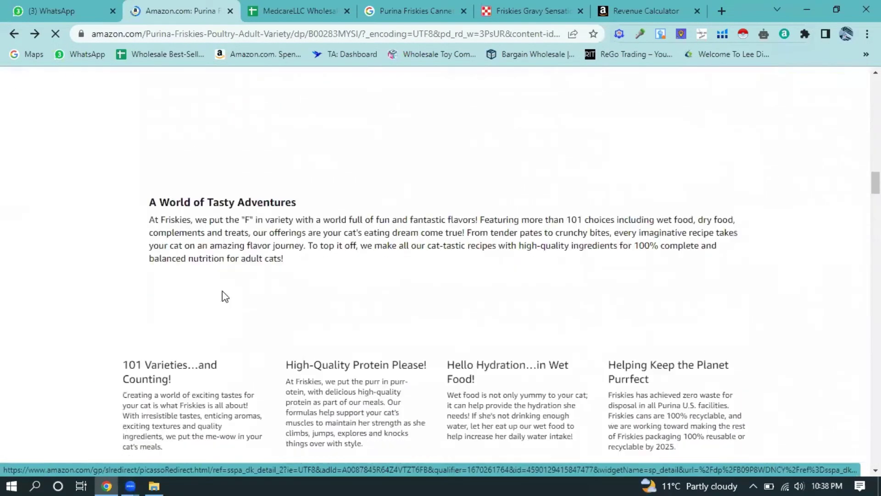
pyautogui.scroll(-4, 227, 287)
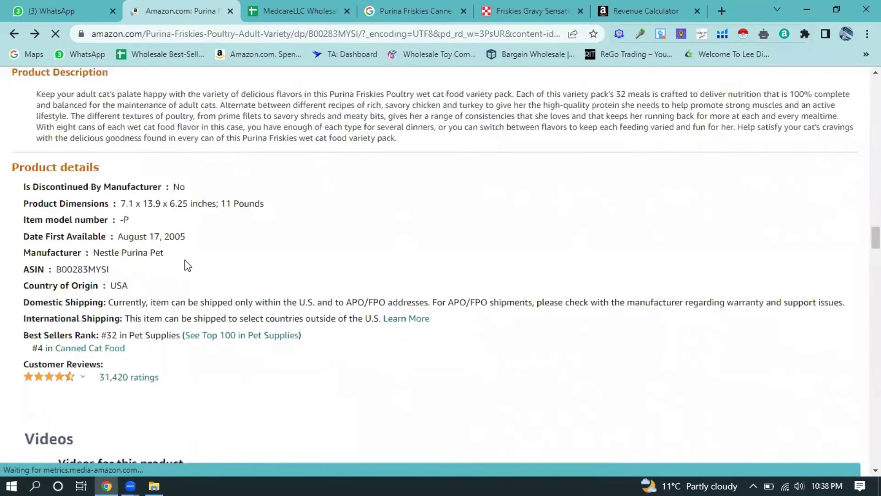
pyautogui.moveTo(118, 270); pyautogui.dragTo(56, 270)
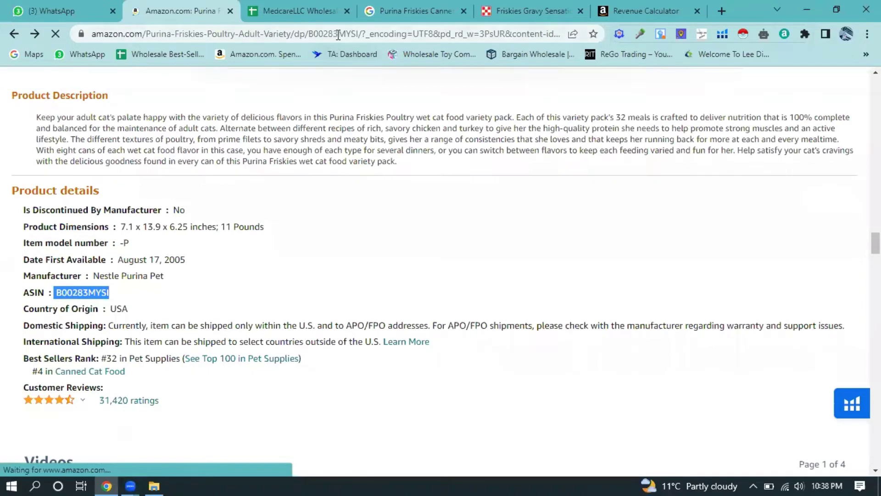
# - Copy ASIN B00283MYSI from the page URL and switch to the Revenue Calculator
pyautogui.click(340, 33)
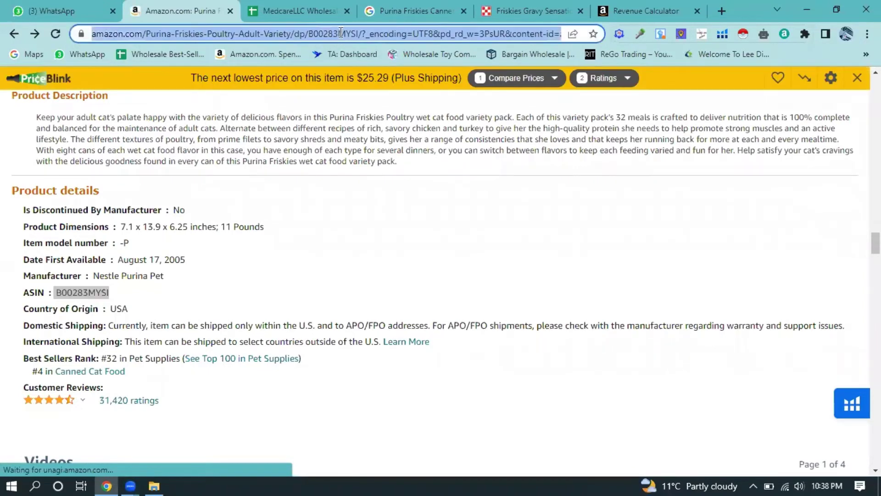
pyautogui.doubleClick(373, 34)
pyautogui.rightClick(373, 30)
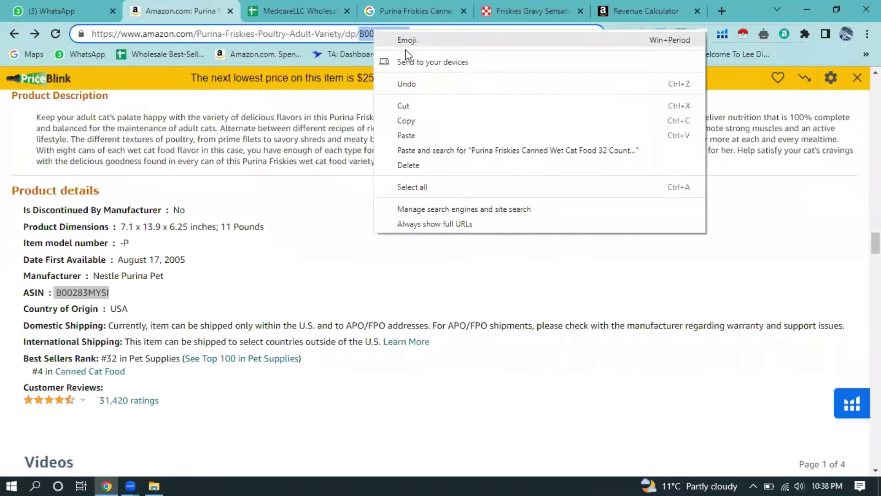
pyautogui.click(406, 120)
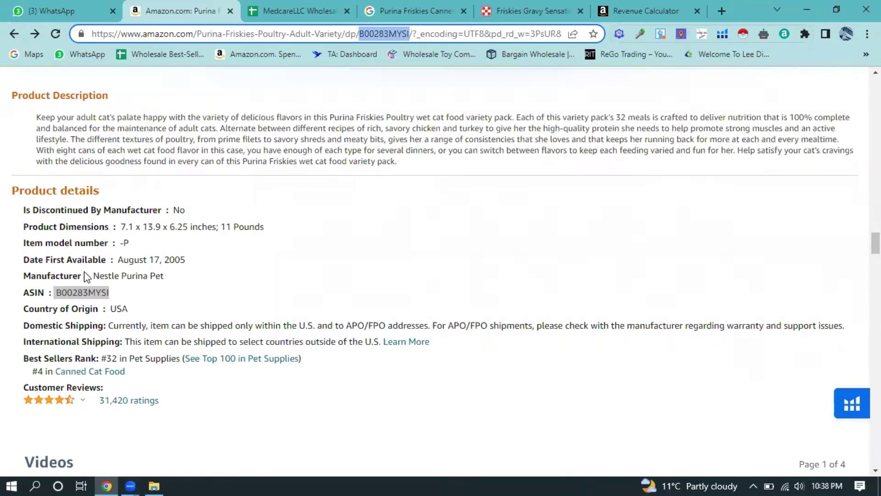
pyautogui.click(616, 7)
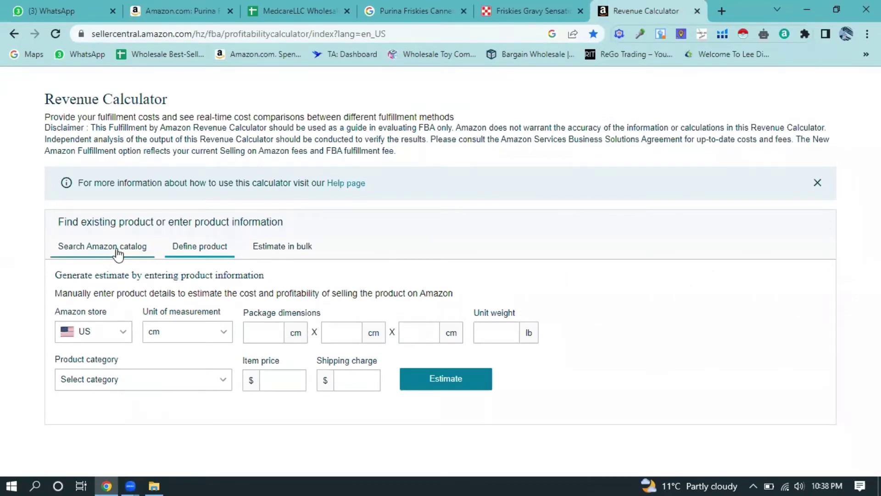
# - Search the Amazon catalog for ASIN B00283MYSI, showing $22.95 price, $4.43 FBA fees, $7.77 net profit
pyautogui.click(130, 255)
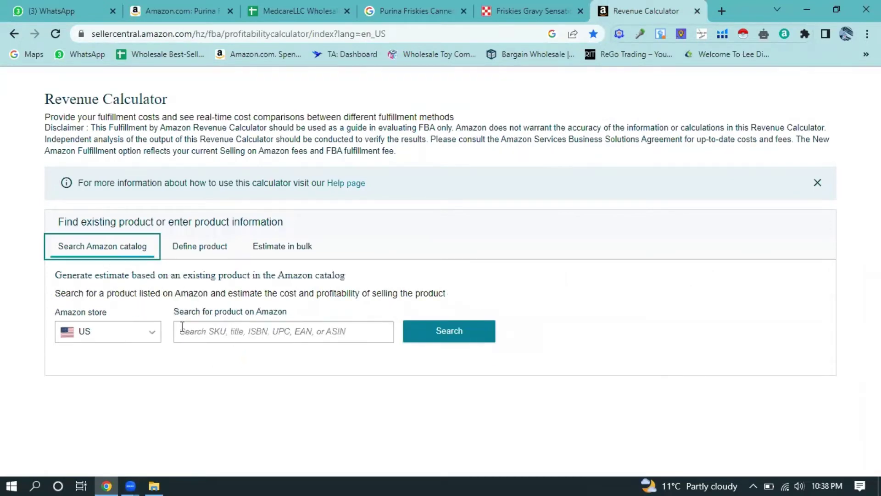
pyautogui.rightClick(245, 328)
pyautogui.click(291, 207)
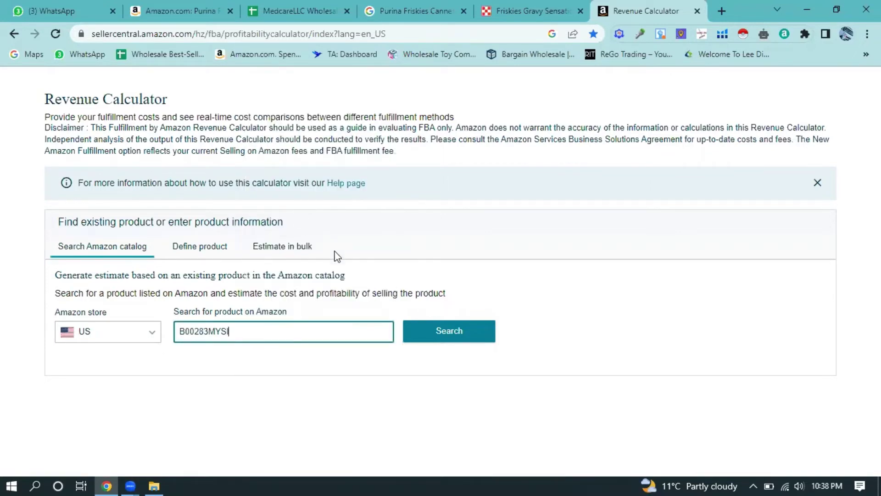
pyautogui.click(430, 332)
pyautogui.scroll(-2, 298, 271)
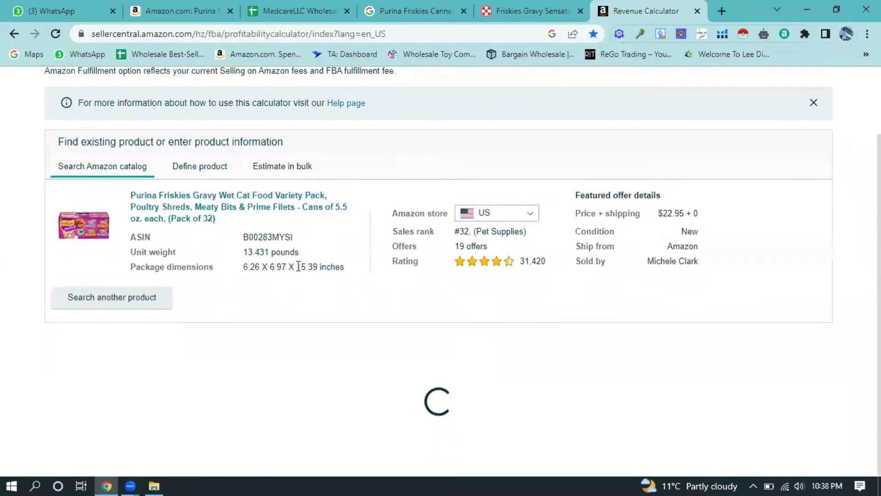
pyautogui.scroll(-6, 215, 199)
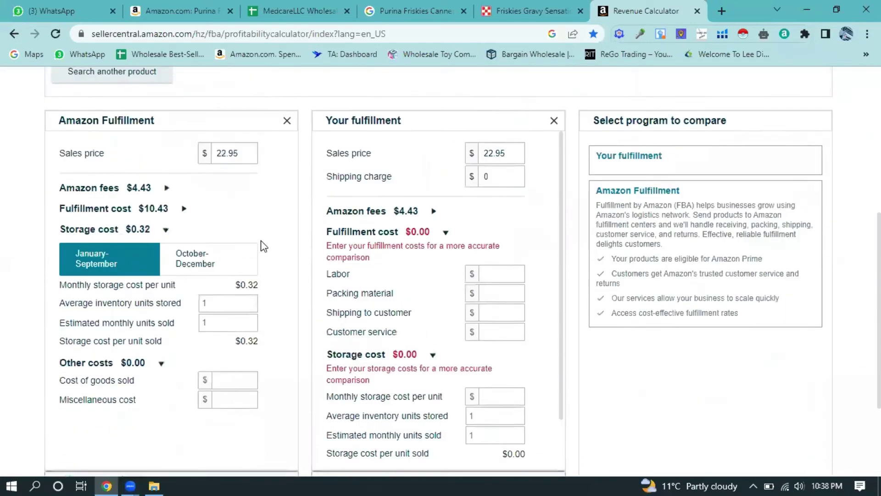
pyautogui.scroll(-2, 263, 246)
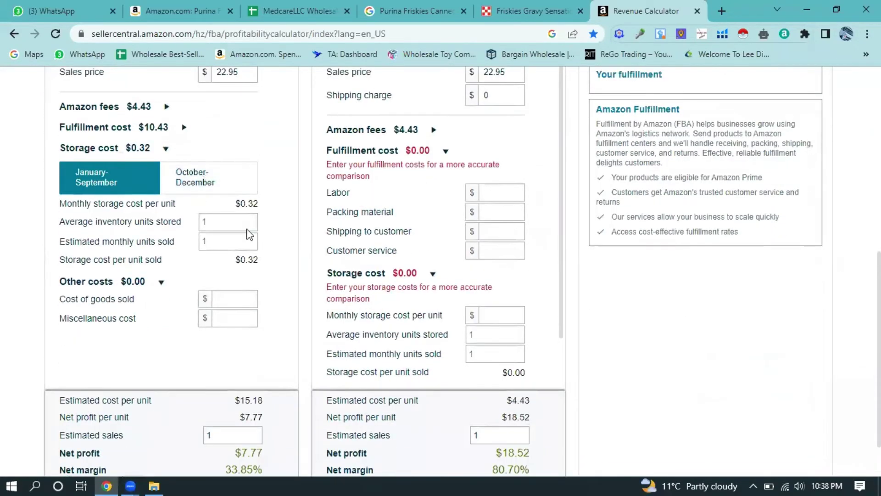
pyautogui.click(240, 299)
pyautogui.scroll(1, 235, 296)
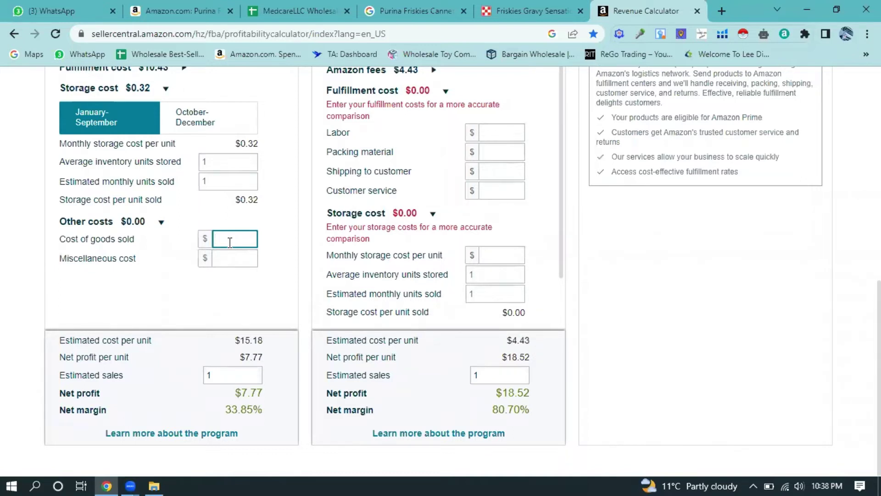
# - Try a cost of goods sold of 5 plus a miscellaneous cost of 2, yielding 0.77 net profit
pyautogui.write('5')
pyautogui.click(231, 263)
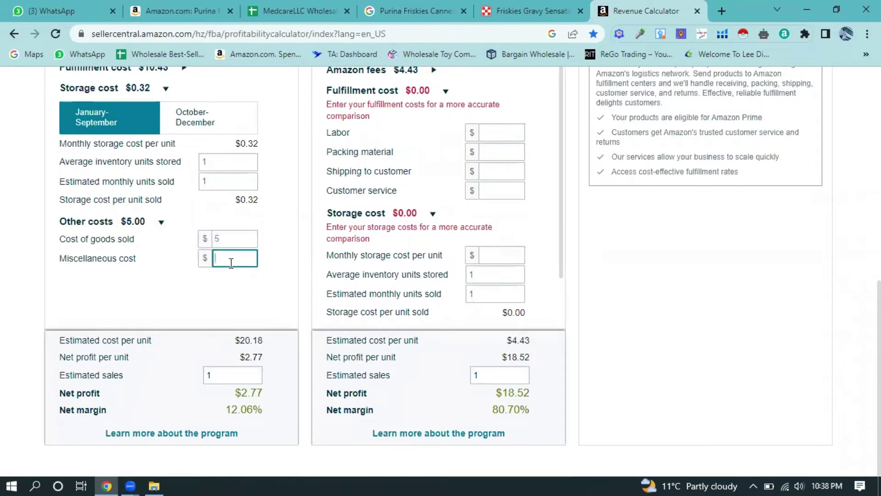
pyautogui.click(238, 239)
pyautogui.scroll(4, 252, 262)
pyautogui.scroll(-3, 250, 261)
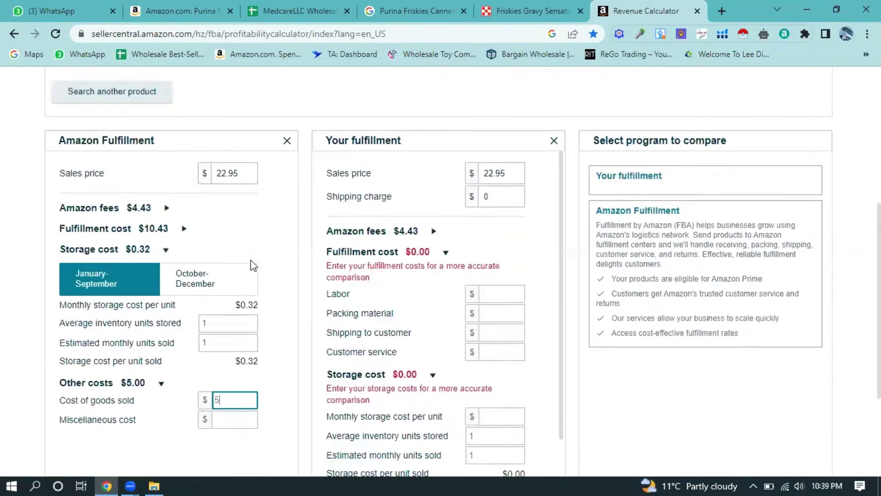
pyautogui.scroll(-1, 242, 302)
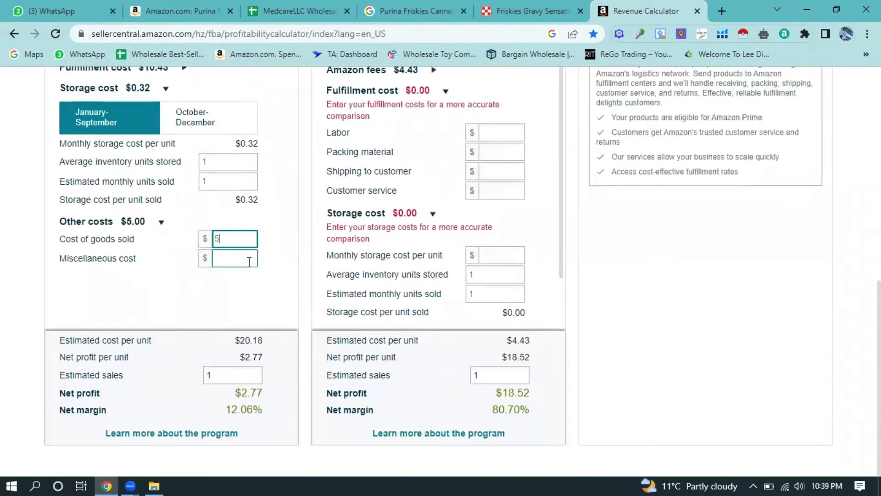
pyautogui.scroll(1, 253, 260)
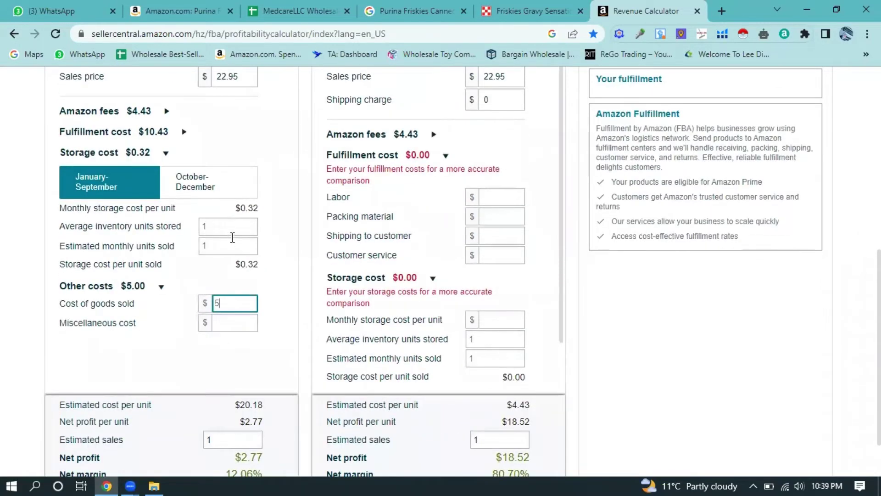
pyautogui.scroll(3, 235, 241)
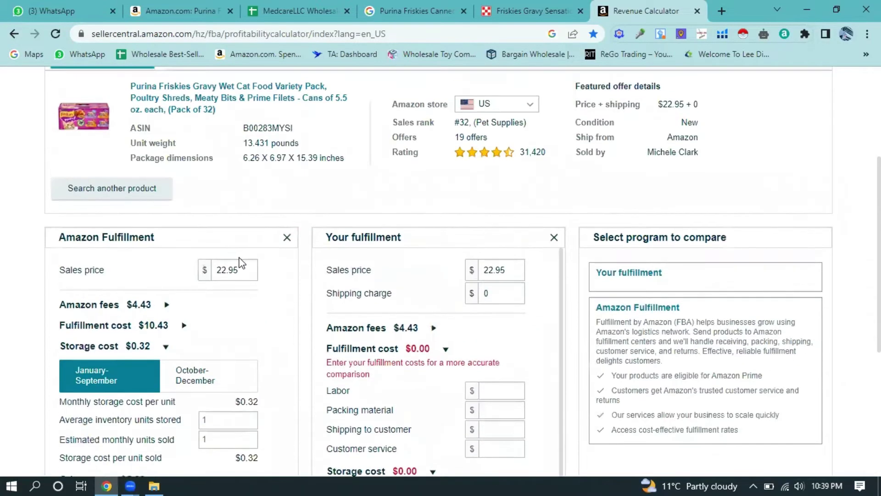
pyautogui.scroll(-1, 241, 256)
pyautogui.scroll(-3, 243, 258)
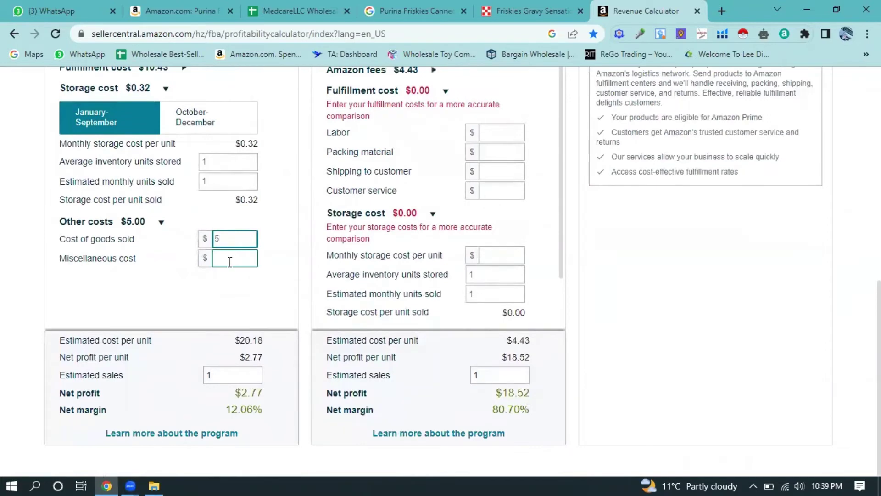
pyautogui.click(230, 262)
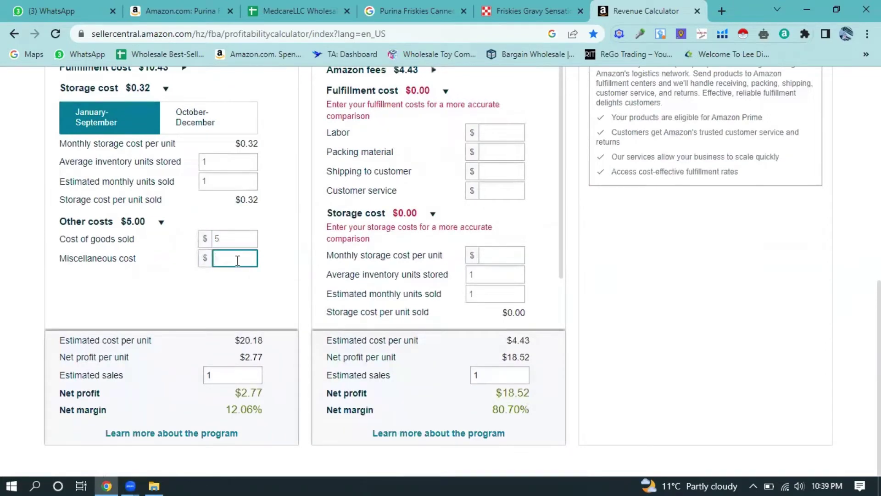
pyautogui.write('2')
pyautogui.doubleClick(251, 393)
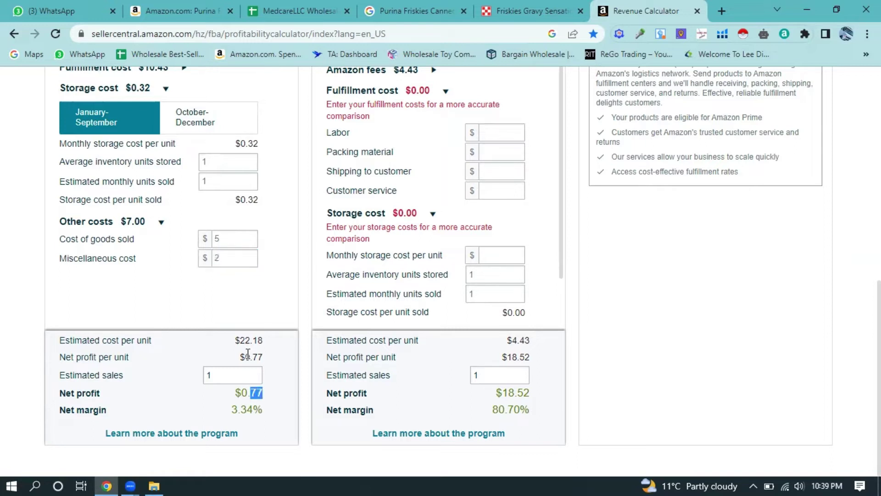
# - Clear the miscellaneous cost and change the cost of goods sold to 8
pyautogui.click(228, 239)
pyautogui.press('BackSpace')
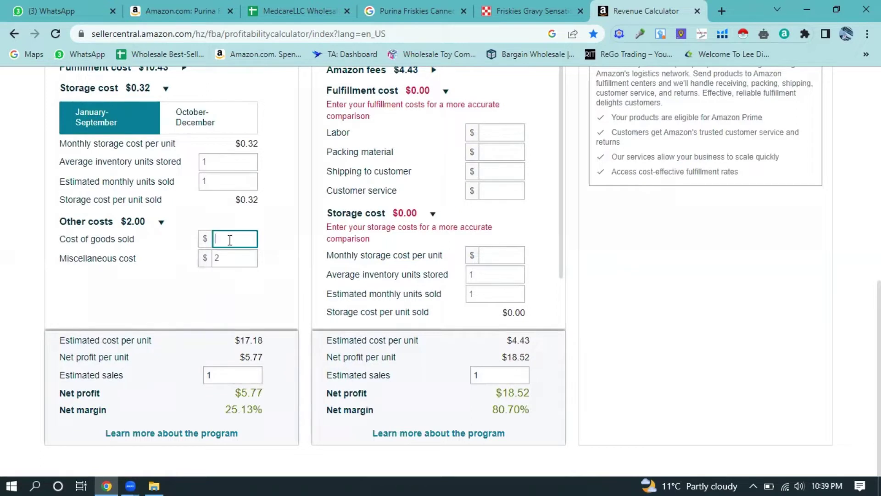
pyautogui.write('7')
pyautogui.click(234, 257)
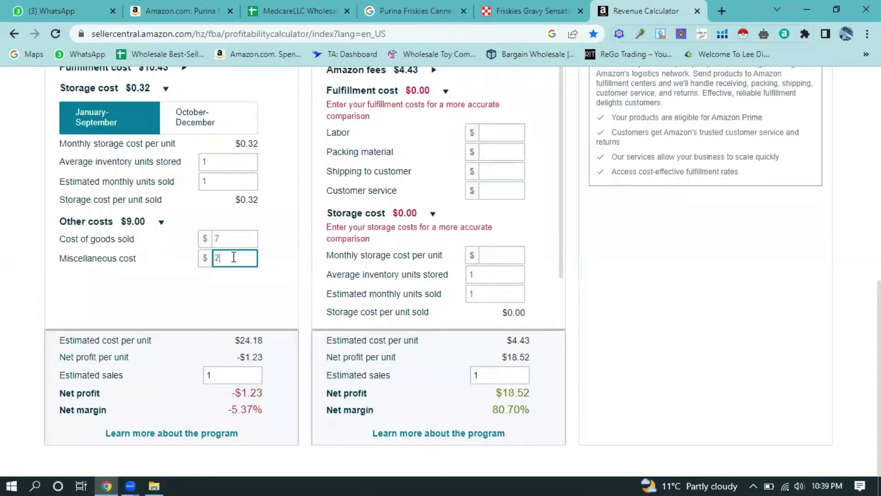
pyautogui.press('BackSpace')
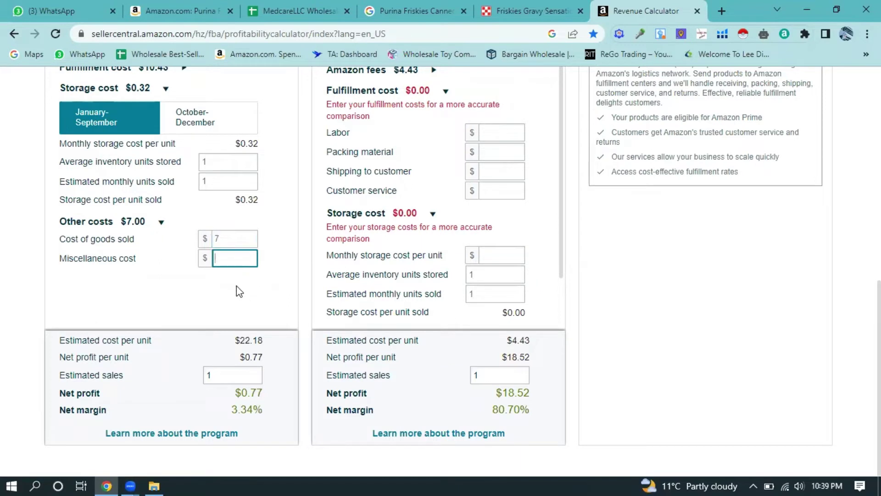
pyautogui.click(233, 242)
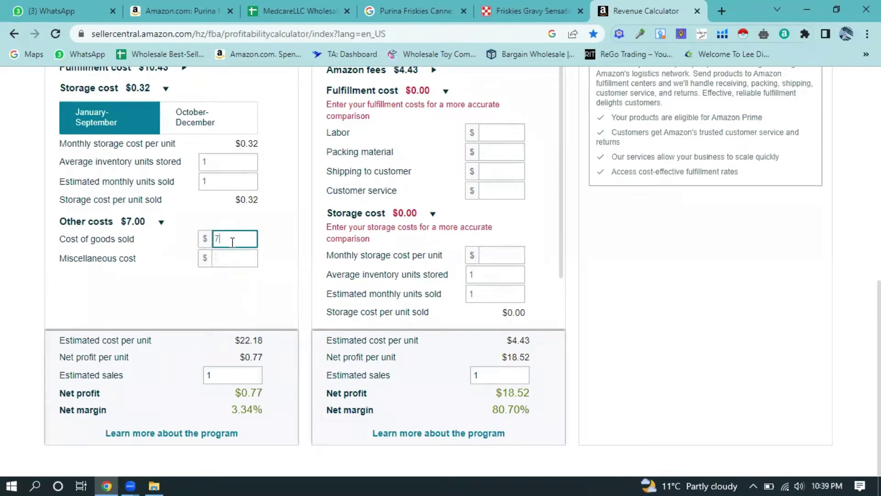
pyautogui.press('BackSpace')
pyautogui.write('8')
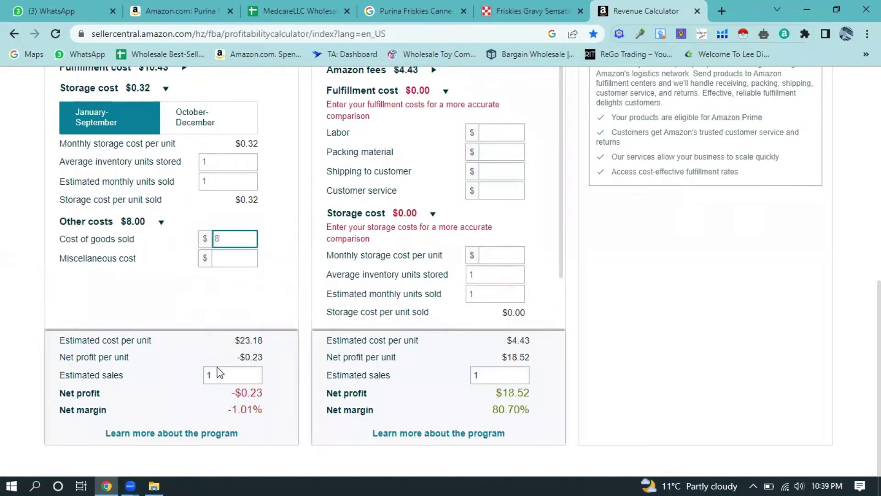
pyautogui.doubleClick(248, 393)
# - Review the resulting -$0.23 net profit and -1.01% net margin
pyautogui.scroll(5, 250, 317)
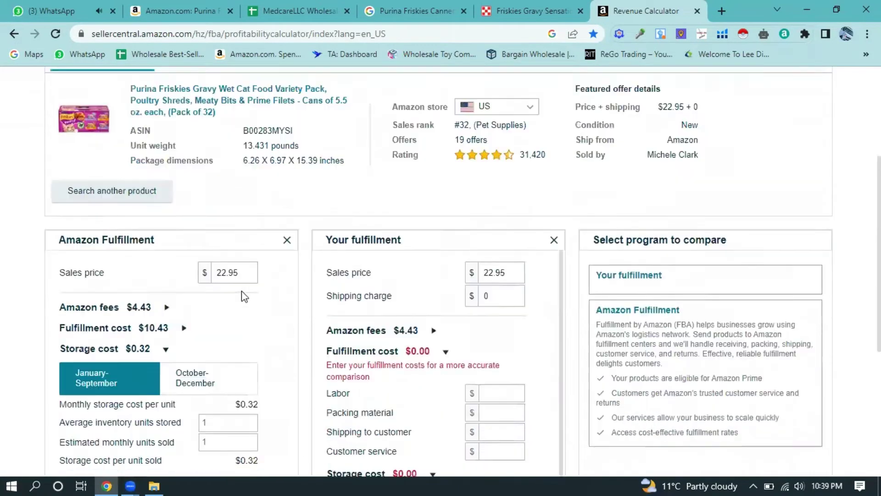
pyautogui.scroll(-1, 244, 296)
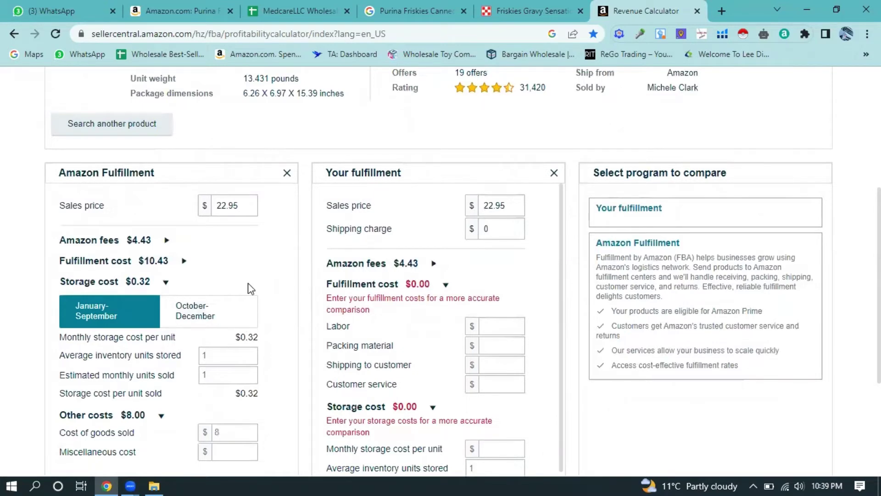
pyautogui.scroll(-3, 230, 311)
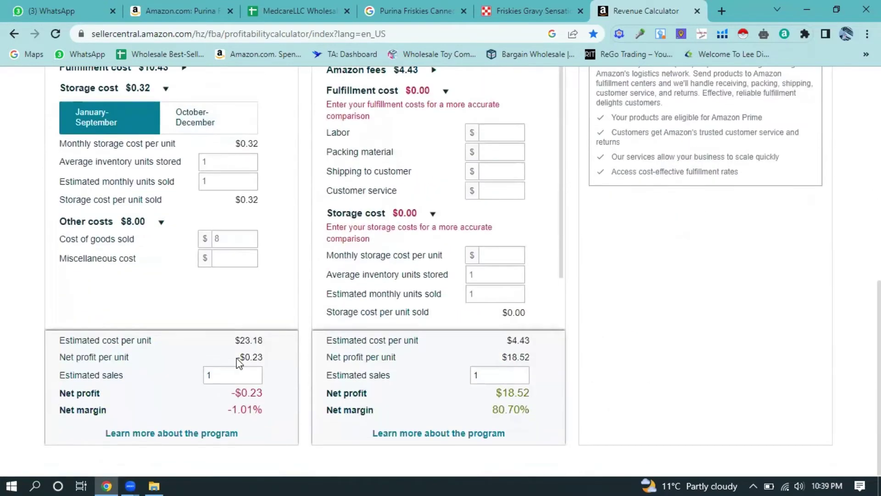
pyautogui.scroll(2, 268, 295)
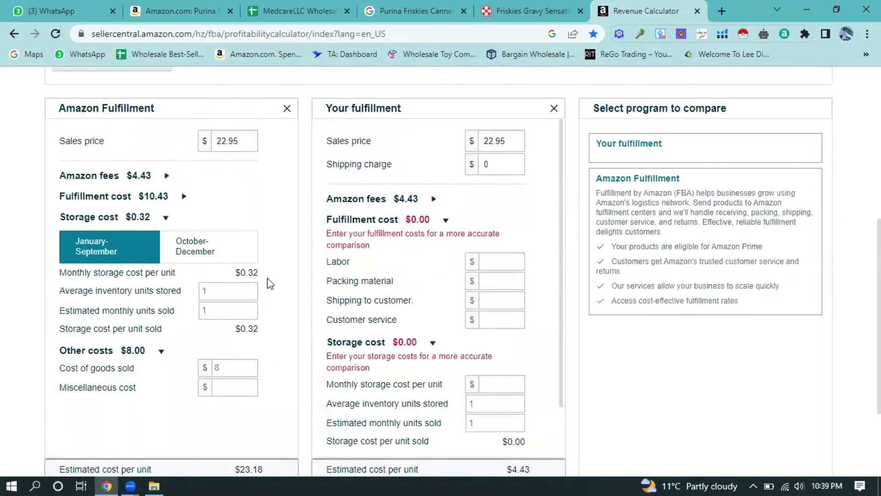
pyautogui.scroll(-1, 255, 310)
pyautogui.click(243, 307)
pyautogui.scroll(3, 250, 277)
pyautogui.click(252, 269)
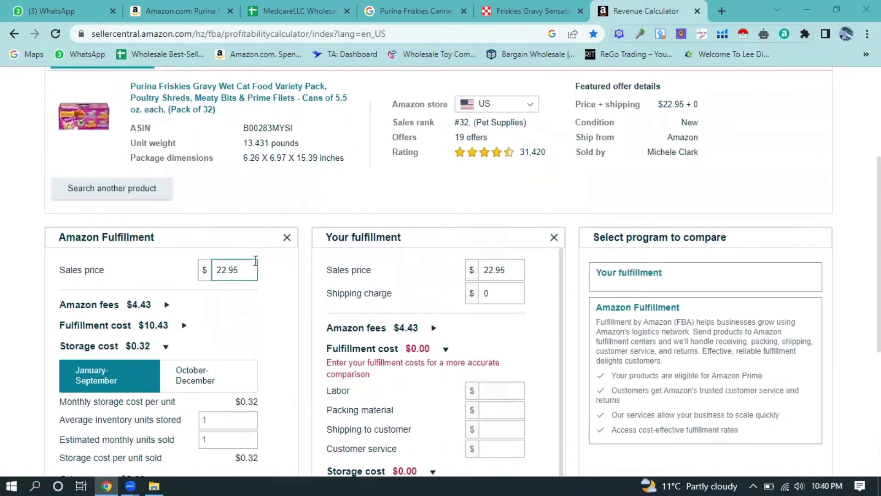
pyautogui.scroll(-3, 252, 271)
pyautogui.scroll(-1, 237, 349)
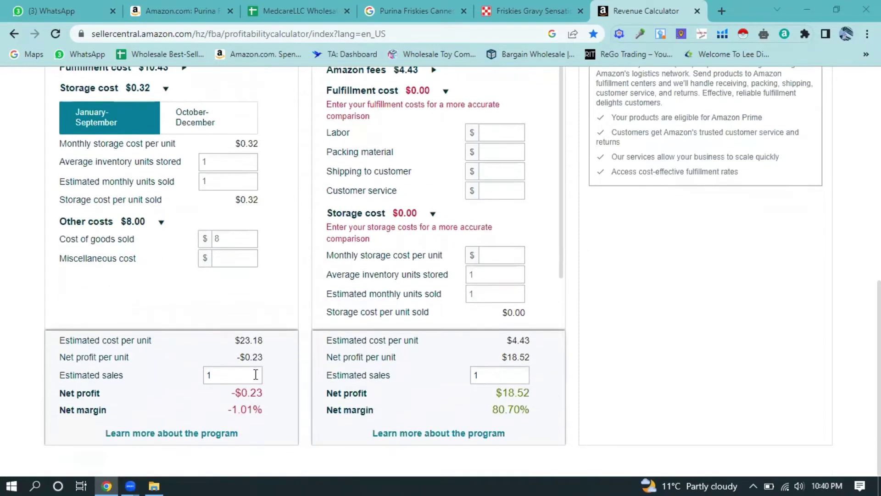
pyautogui.scroll(3, 257, 368)
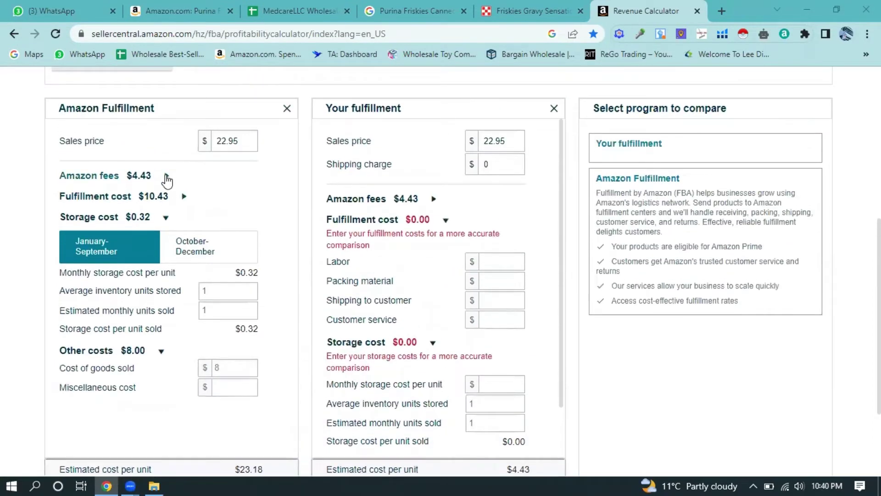
# - Expand the $4.43 Amazon fees into referral and closing fees, collapsing fulfillment and storage details
pyautogui.click(168, 177)
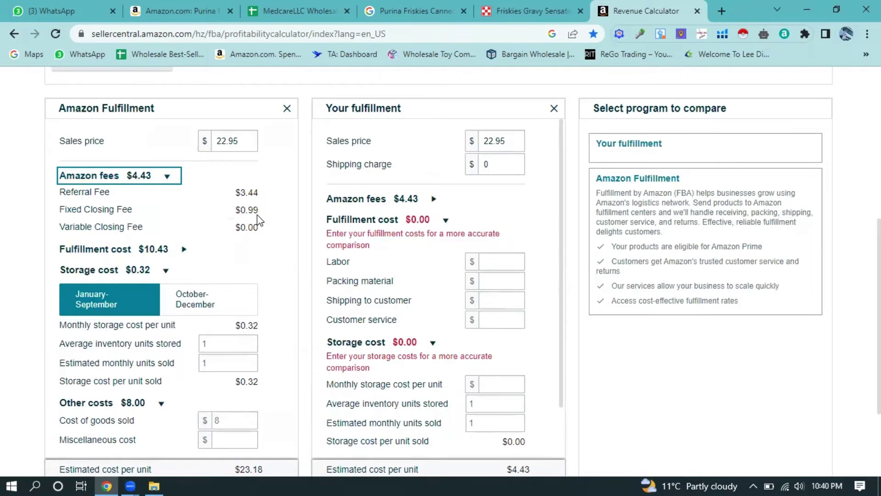
pyautogui.click(184, 249)
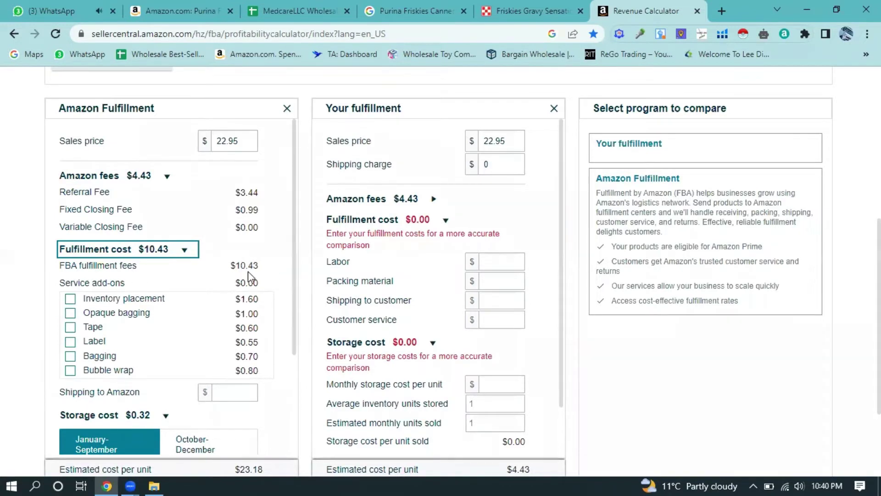
pyautogui.click(184, 250)
pyautogui.click(166, 271)
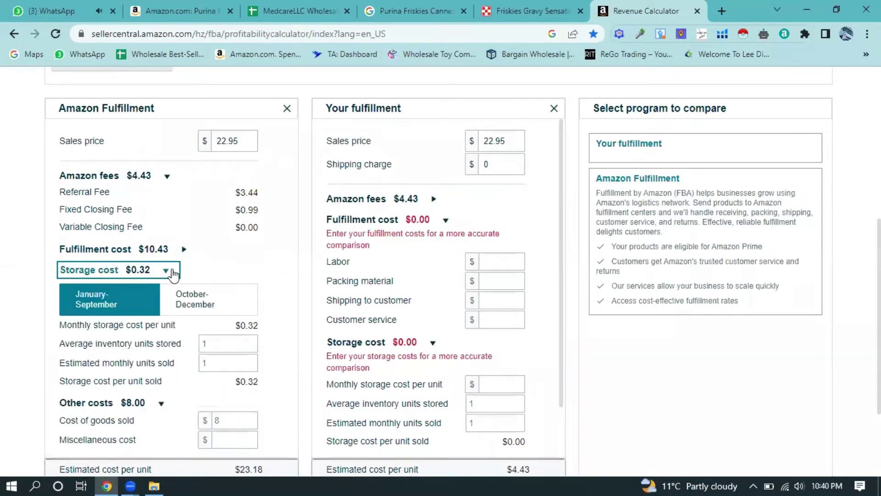
pyautogui.click(221, 309)
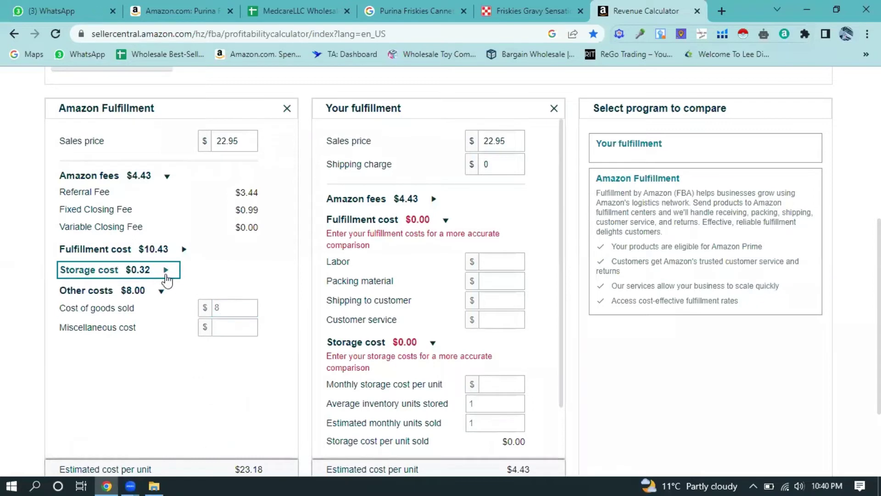
pyautogui.click(163, 291)
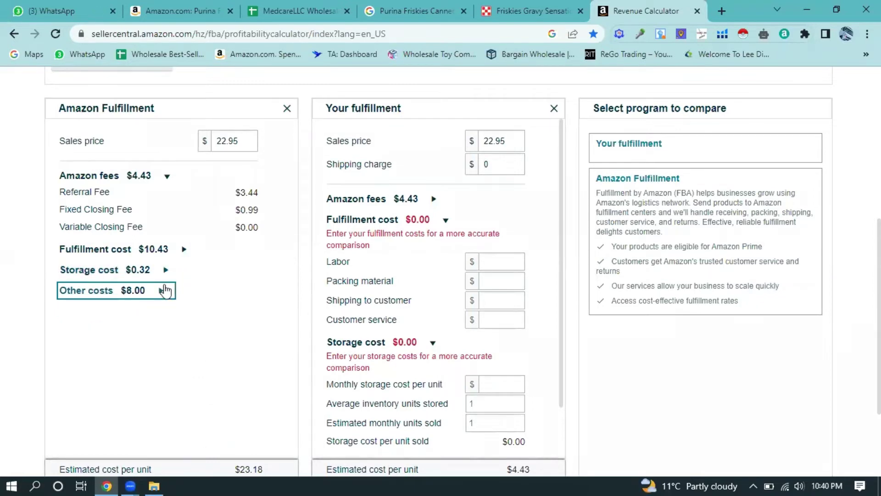
# - Reopen Other costs and select the $8 Cost of goods sold value
pyautogui.scroll(-3, 240, 244)
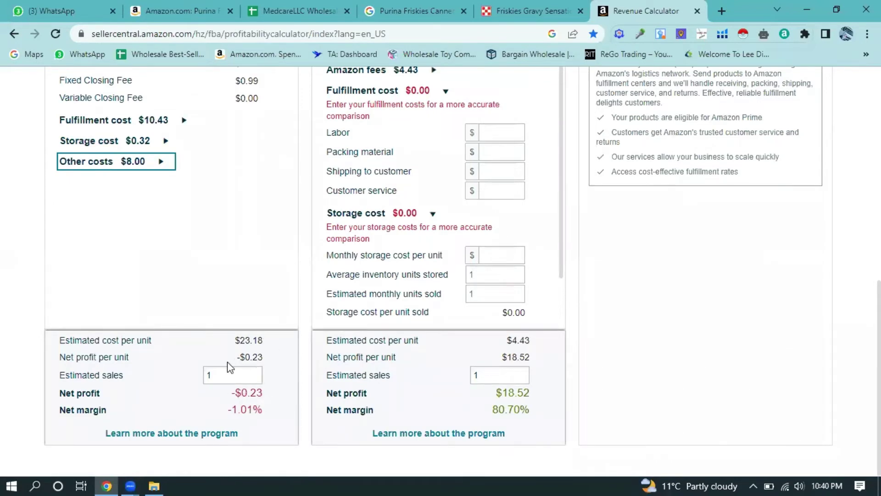
pyautogui.scroll(3, 234, 337)
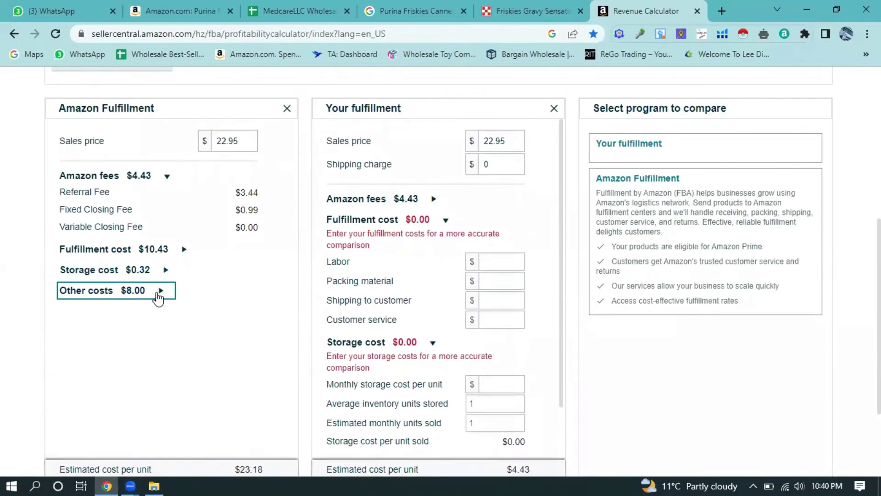
pyautogui.click(158, 292)
pyautogui.scroll(-3, 223, 317)
pyautogui.click(248, 198)
pyautogui.click(225, 179)
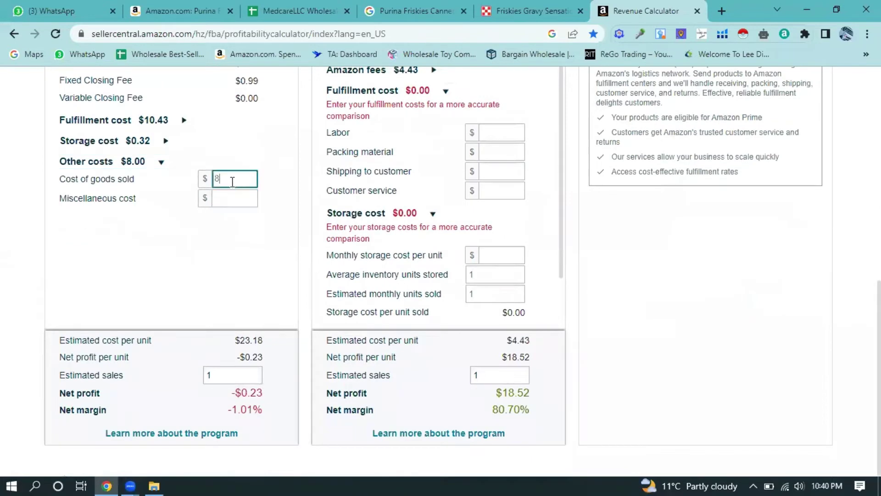
# - Replace the cost of goods sold with 5 and review the updated profit
pyautogui.doubleClick(217, 178)
pyautogui.write('5')
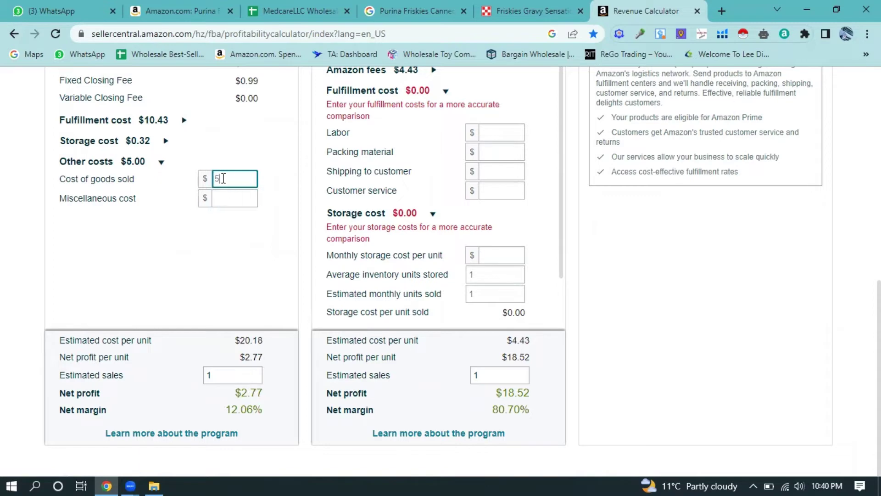
pyautogui.scroll(4, 232, 177)
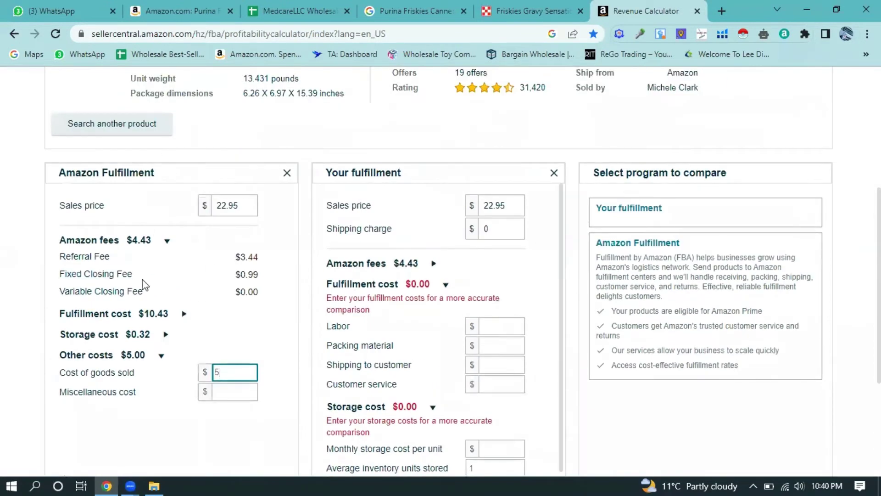
pyautogui.scroll(5, 169, 198)
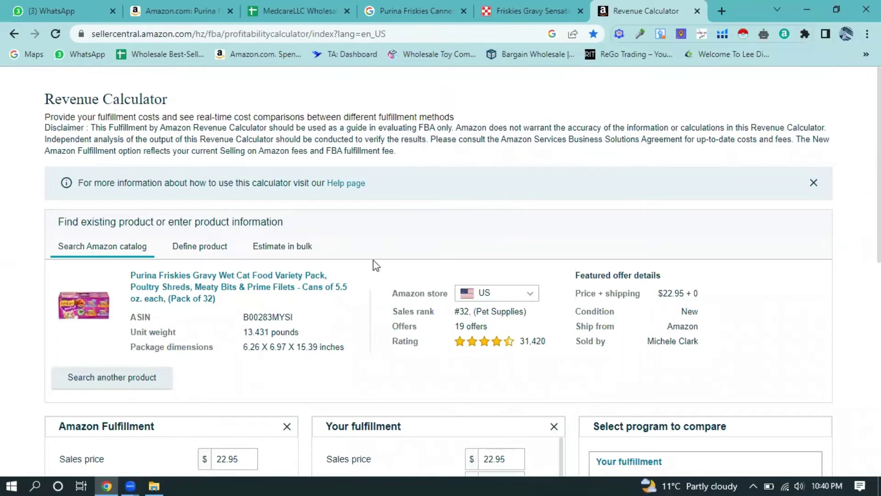
pyautogui.scroll(-6, 374, 259)
pyautogui.write('5')
pyautogui.scroll(-3, 255, 299)
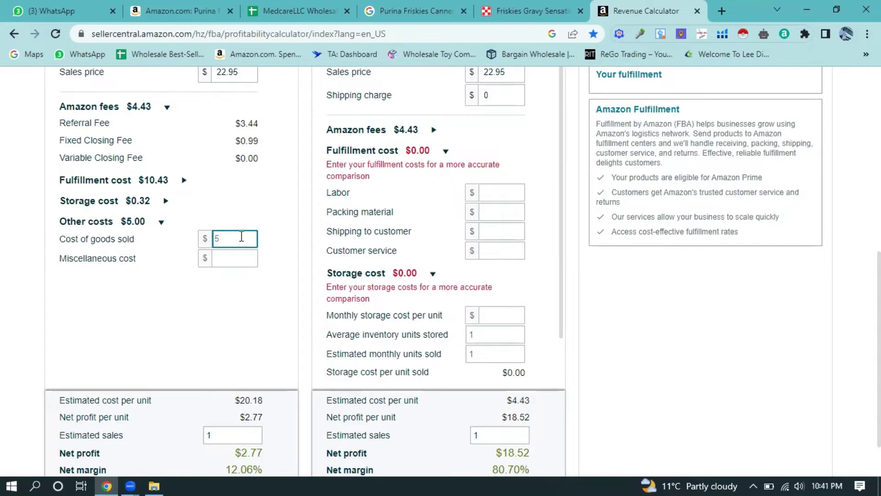
pyautogui.scroll(-1, 241, 236)
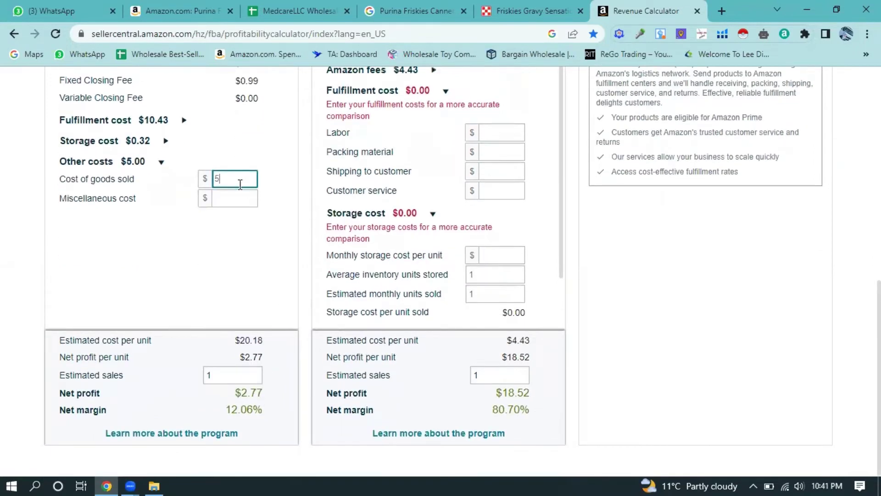
# - Try cost of goods sold of 6, then 8, then clear the field entirely
pyautogui.press('BackSpace')
pyautogui.write('6')
pyautogui.press('BackSpace')
pyautogui.write('8')
pyautogui.press('BackSpace')
pyautogui.scroll(4, 223, 252)
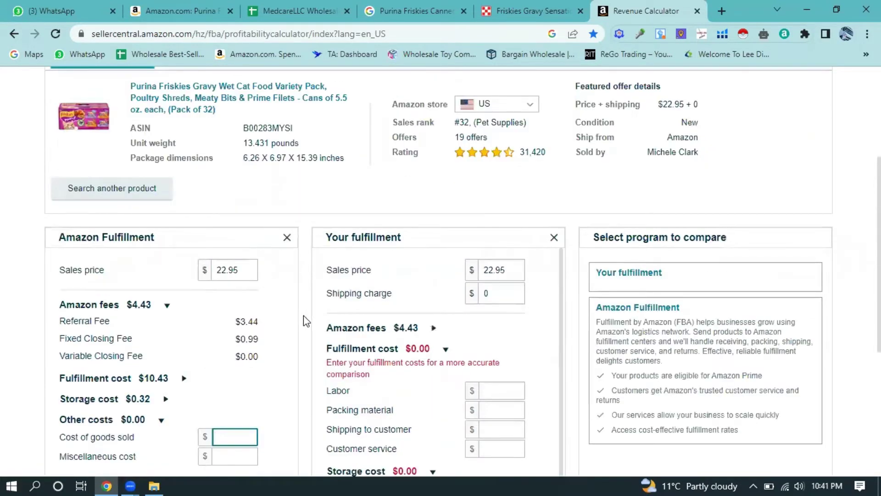
pyautogui.scroll(-4, 246, 274)
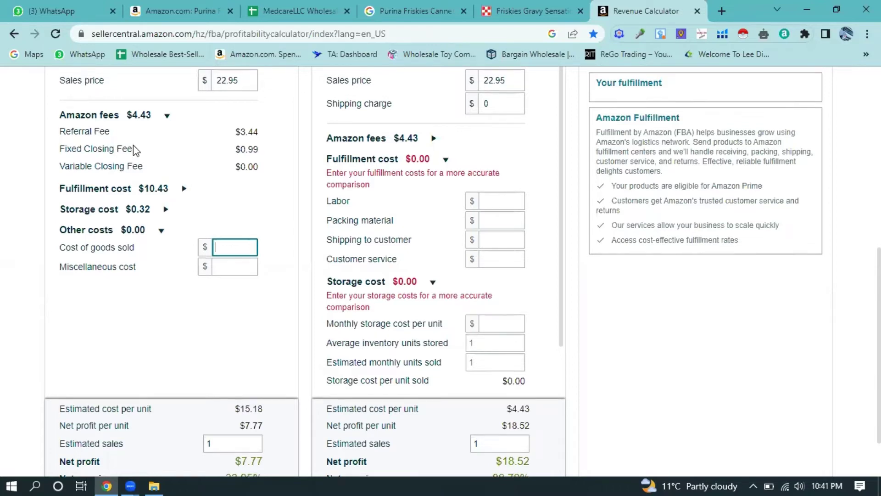
pyautogui.scroll(3, 138, 152)
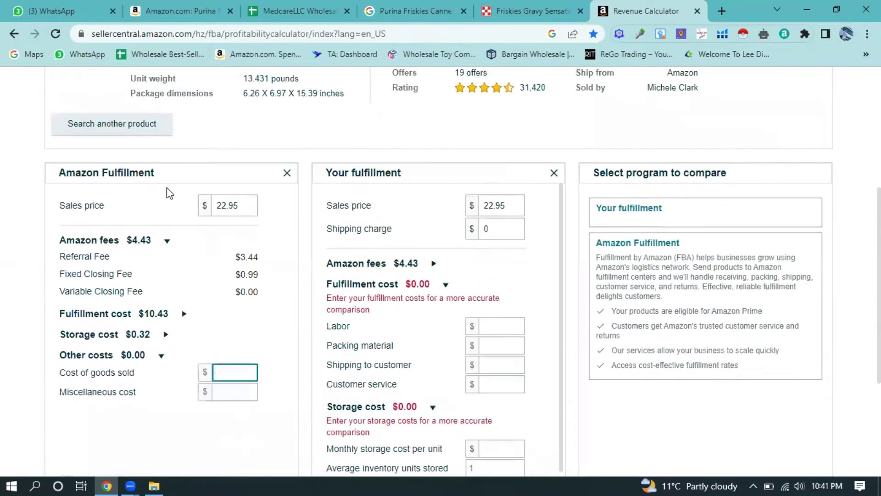
pyautogui.click(168, 244)
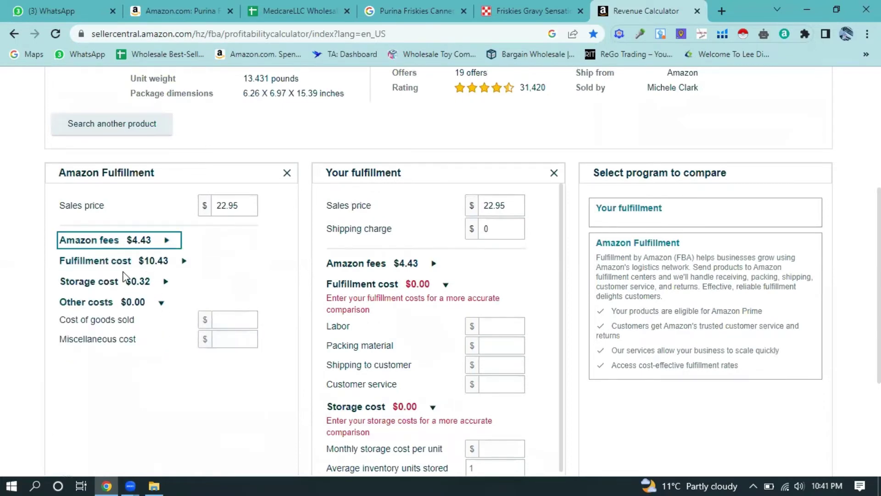
pyautogui.click(166, 243)
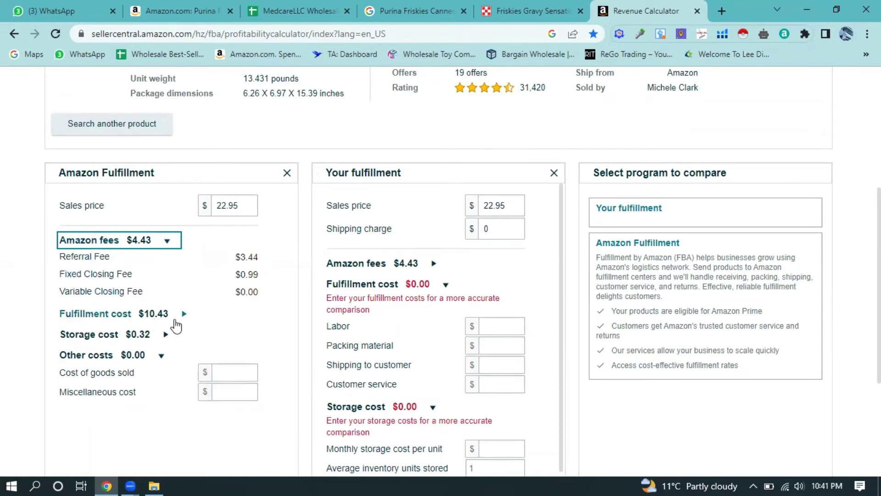
pyautogui.scroll(-1, 140, 312)
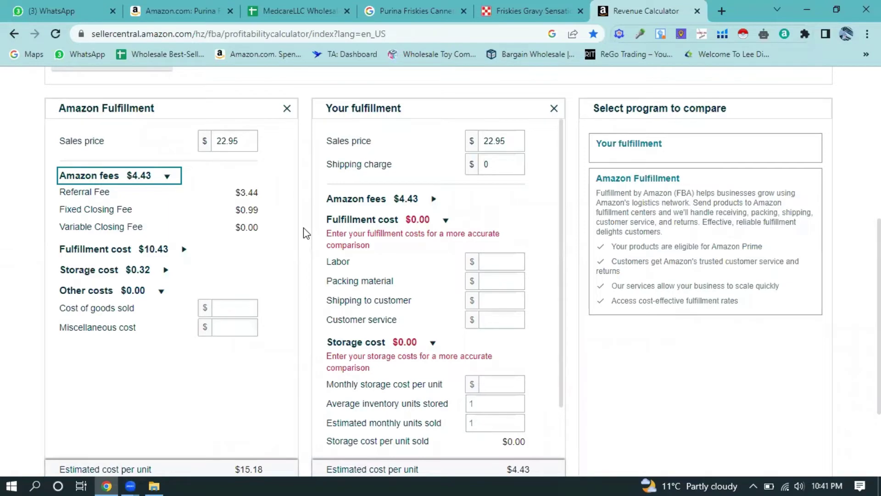
pyautogui.scroll(3, 290, 248)
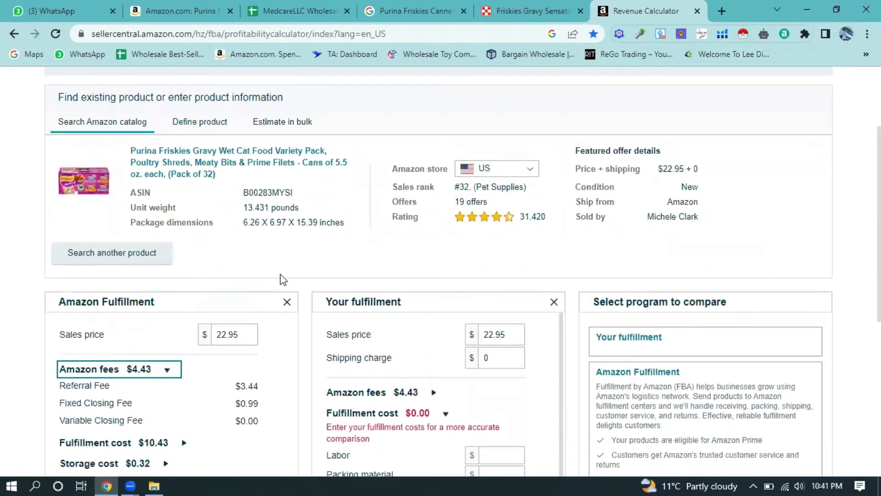
pyautogui.scroll(-3, 285, 279)
pyautogui.scroll(-2, 282, 272)
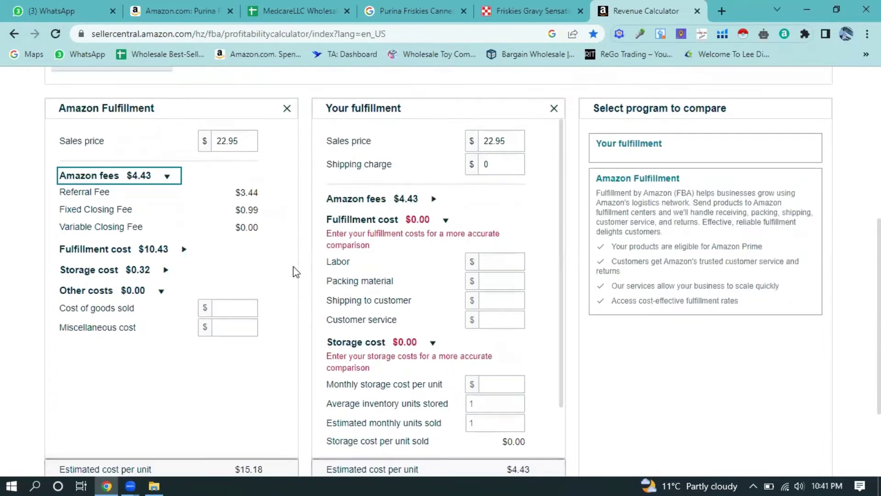
pyautogui.scroll(-3, 295, 271)
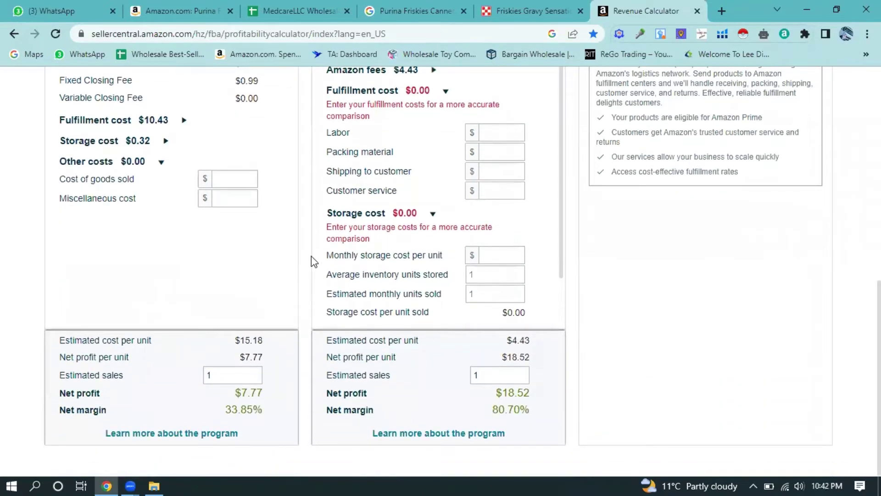
pyautogui.moveTo(426, 275)
pyautogui.scroll(1, 449, 273)
pyautogui.scroll(10, 452, 262)
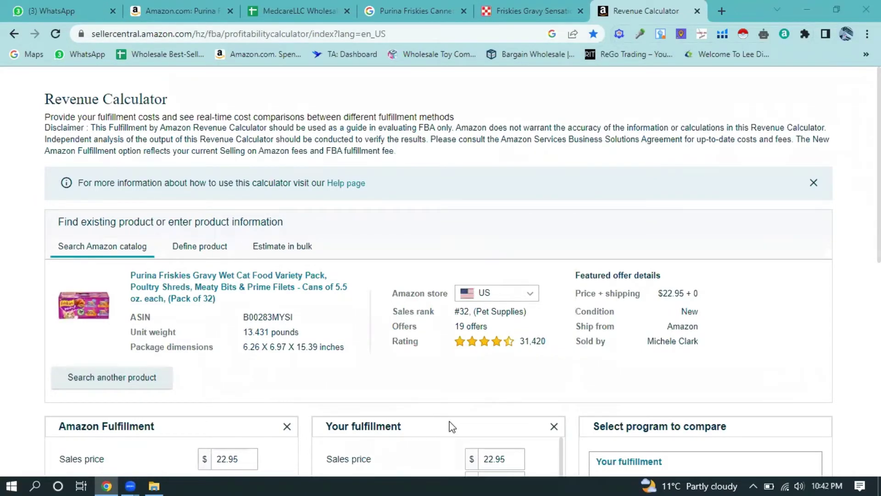
# - Close the Revenue Calculator tab and switch via the Amazon tab to the MedcareLLC spreadsheet
pyautogui.click(698, 11)
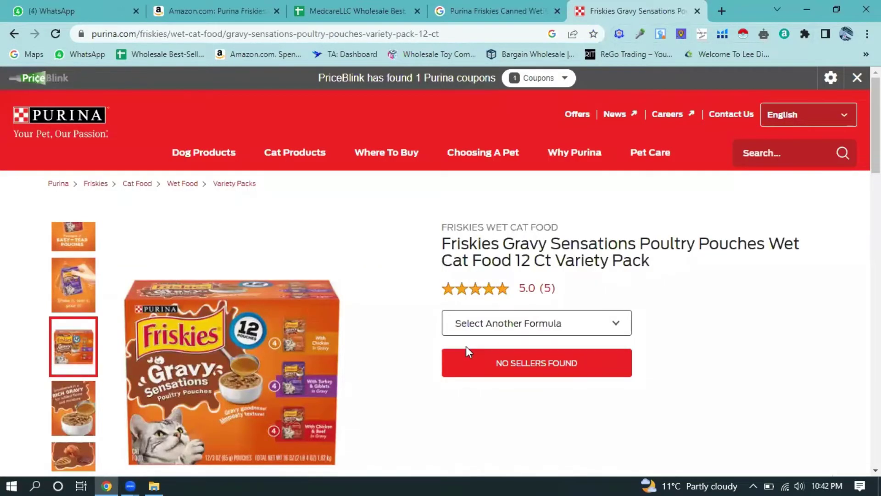
pyautogui.click(471, 366)
pyautogui.hotkey('ctrl', '2')
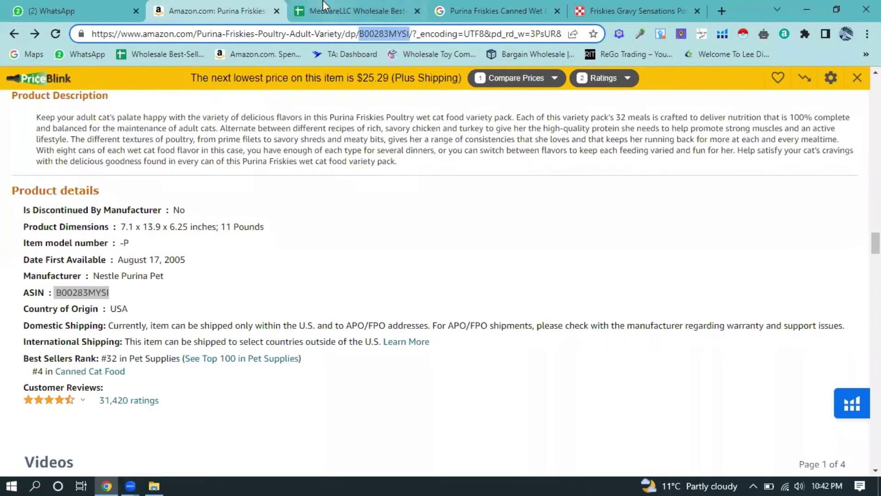
pyautogui.click(349, 11)
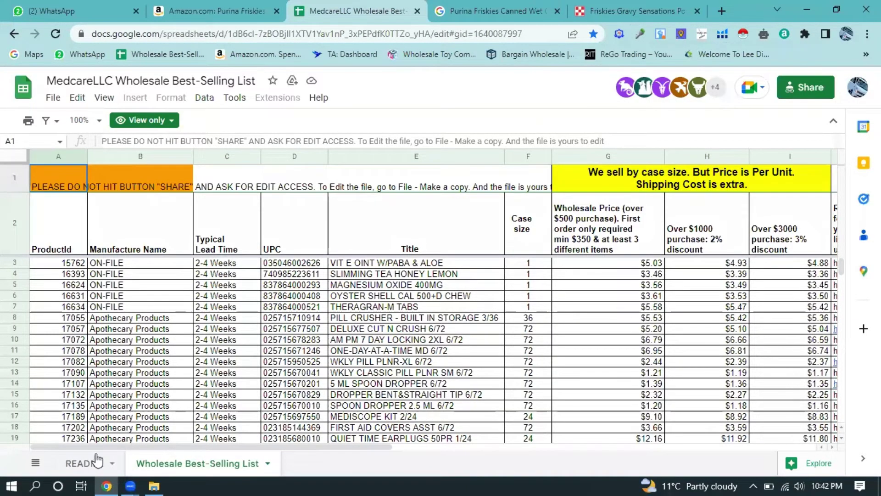
# - Copy the slimming tea's Amazon link from cell J4 and return to the Amazon tab
pyautogui.hscroll(10, 96, 458)
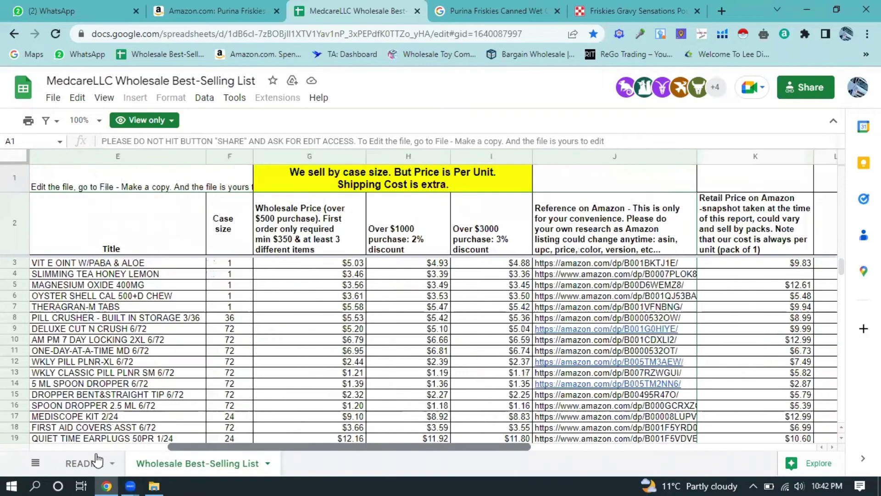
pyautogui.hscroll(1, 97, 457)
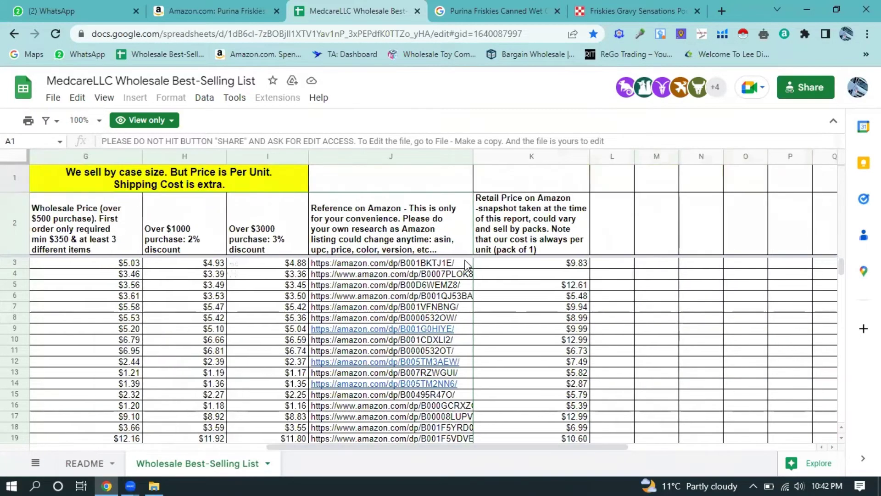
pyautogui.click(453, 266)
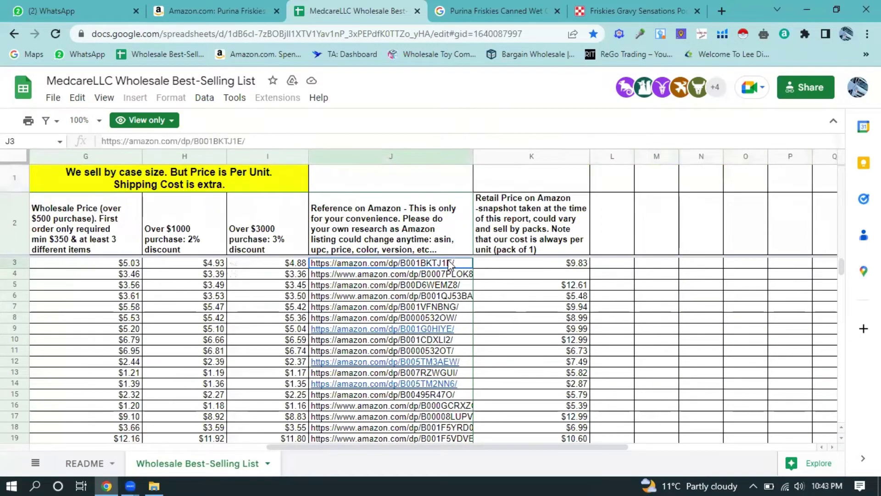
pyautogui.rightClick(374, 275)
pyautogui.click(407, 290)
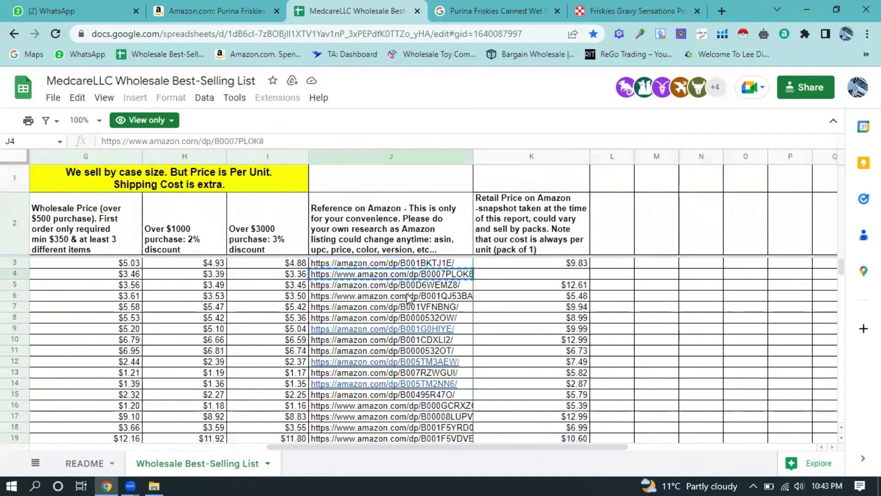
pyautogui.click(281, 10)
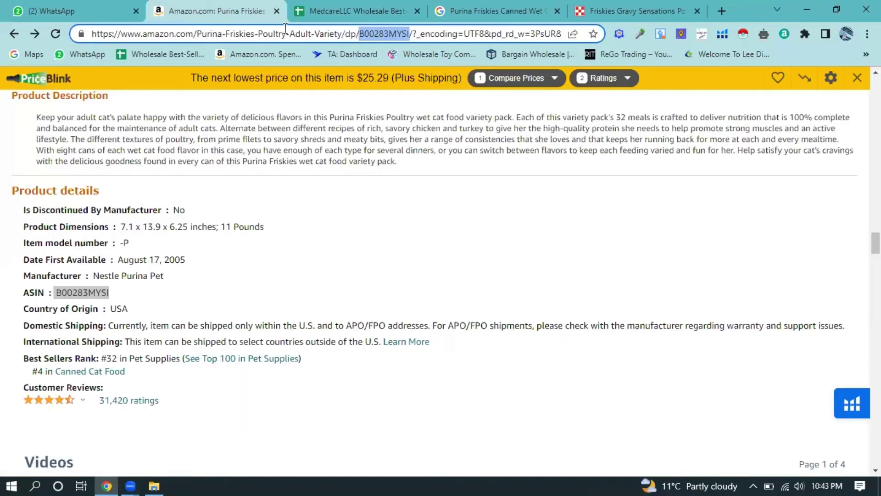
# - Load the copied slimming tea link, find it currently unavailable, and return to the spreadsheet
pyautogui.click(304, 34)
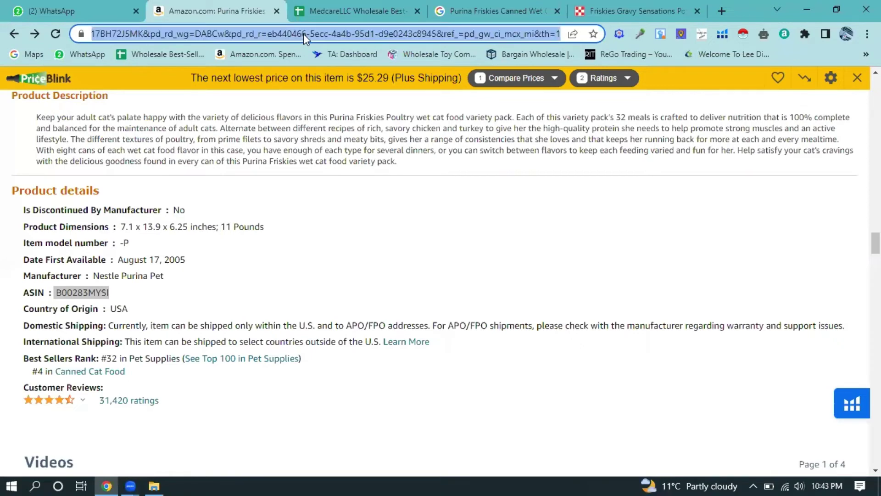
pyautogui.hotkey('ctrl', 'v')
pyautogui.press('Return')
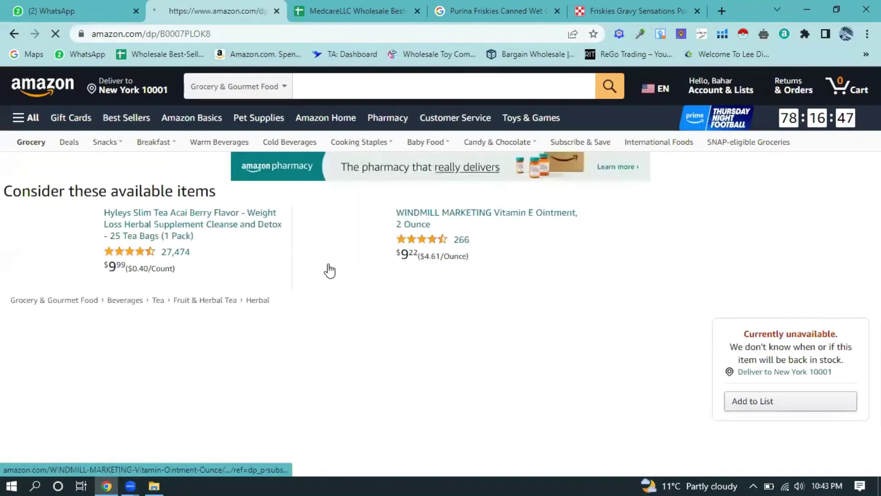
pyautogui.scroll(-4, 419, 267)
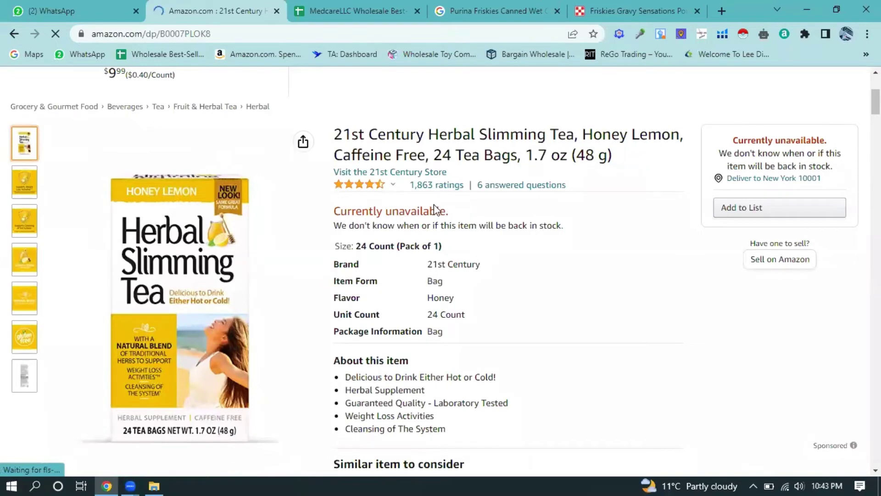
pyautogui.click(369, 6)
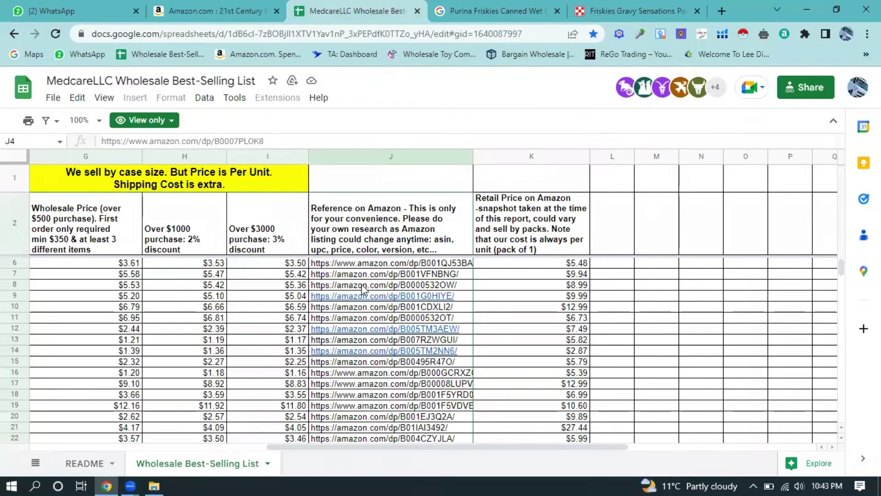
# - Copy the J10 link and load the EZY DOSE pill organizer listing in the Amazon tab
pyautogui.click(328, 308)
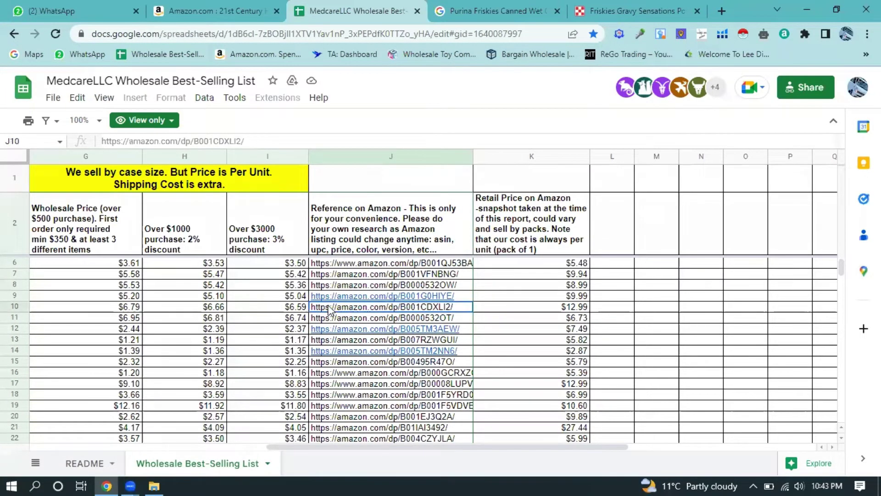
pyautogui.rightClick(352, 307)
pyautogui.click(394, 320)
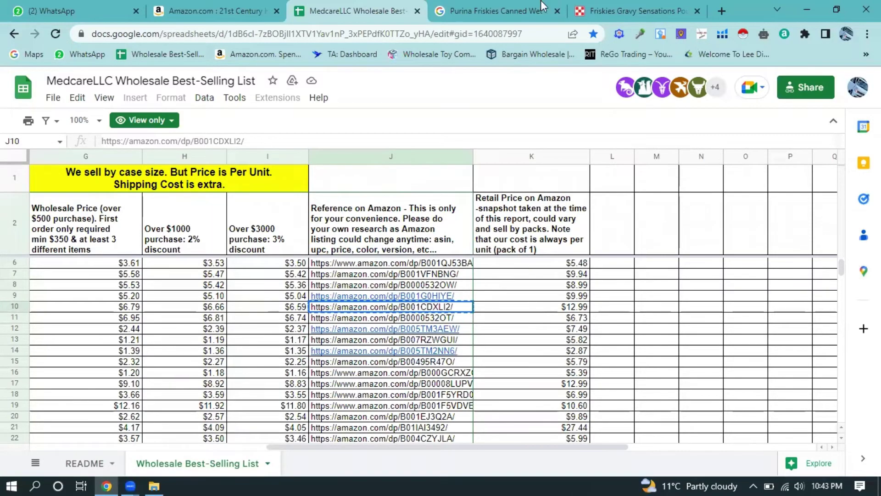
pyautogui.click(275, 6)
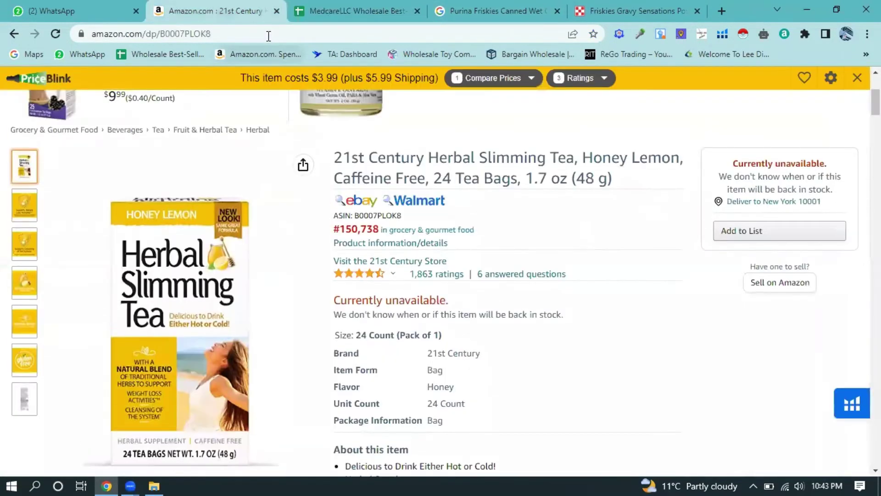
pyautogui.click(269, 34)
pyautogui.hotkey('ctrl', 'v')
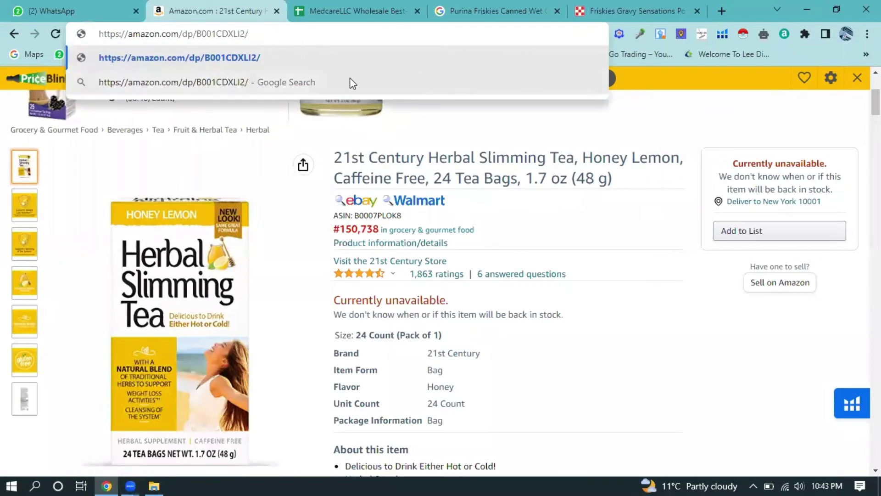
pyautogui.click(242, 57)
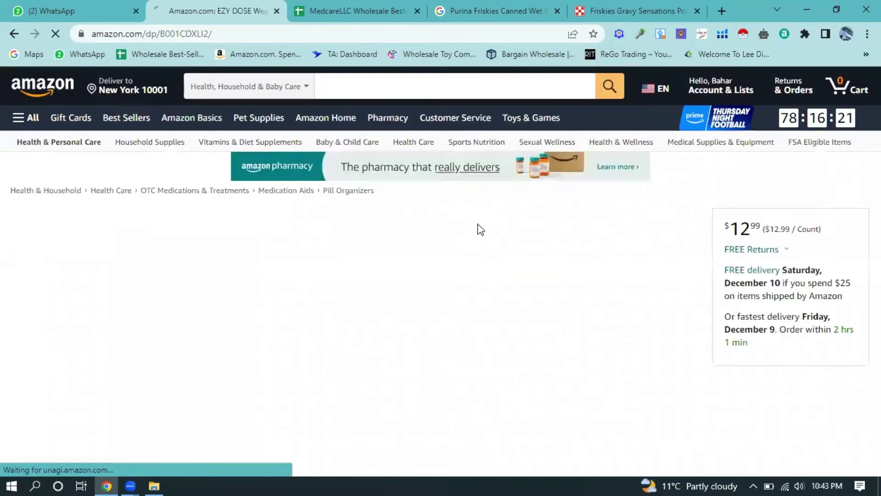
pyautogui.scroll(-3, 449, 259)
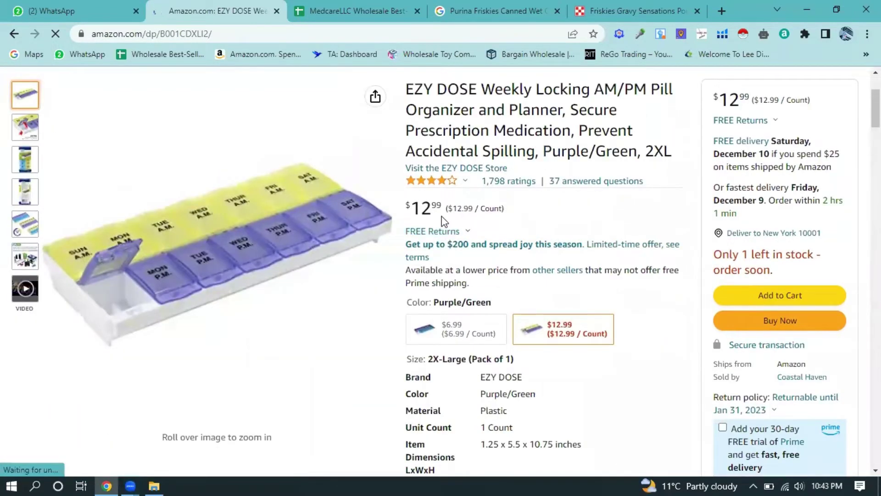
# - Glance back at the spreadsheet, then select the listing's ASIN B001CDXLI2
pyautogui.click(315, 7)
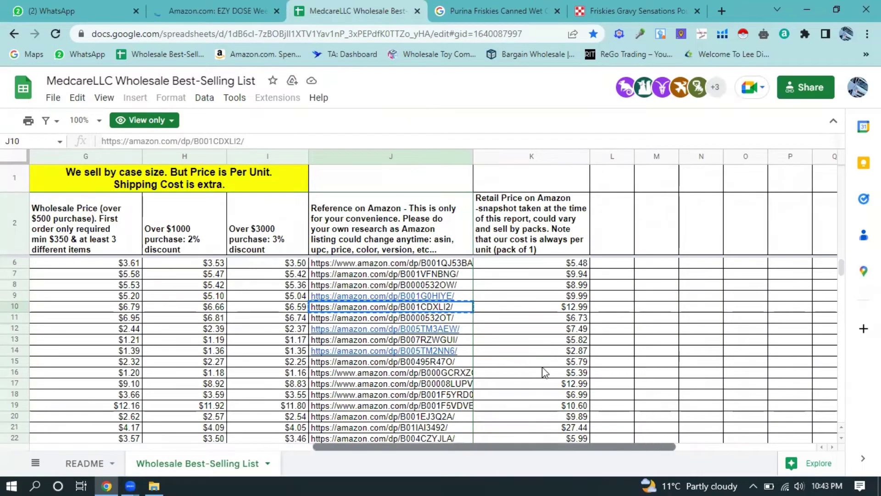
pyautogui.hscroll(2, 544, 371)
pyautogui.hscroll(-2, 544, 371)
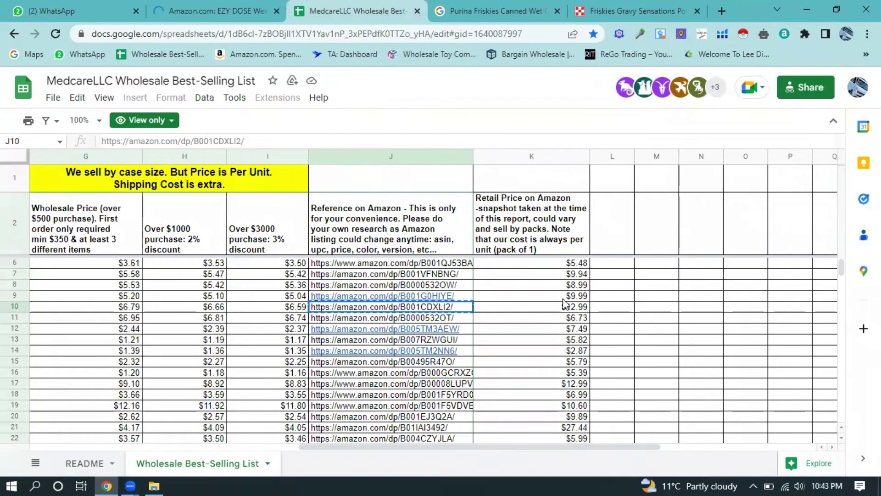
pyautogui.click(258, 6)
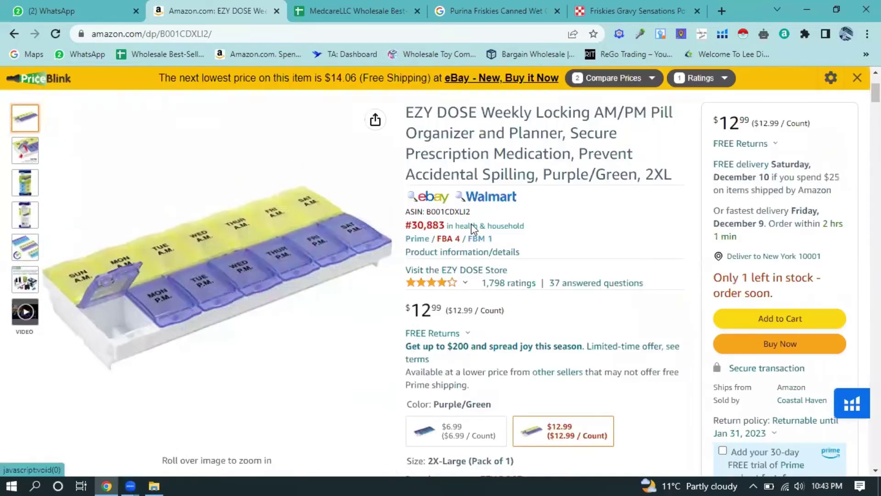
pyautogui.moveTo(473, 214); pyautogui.dragTo(426, 212)
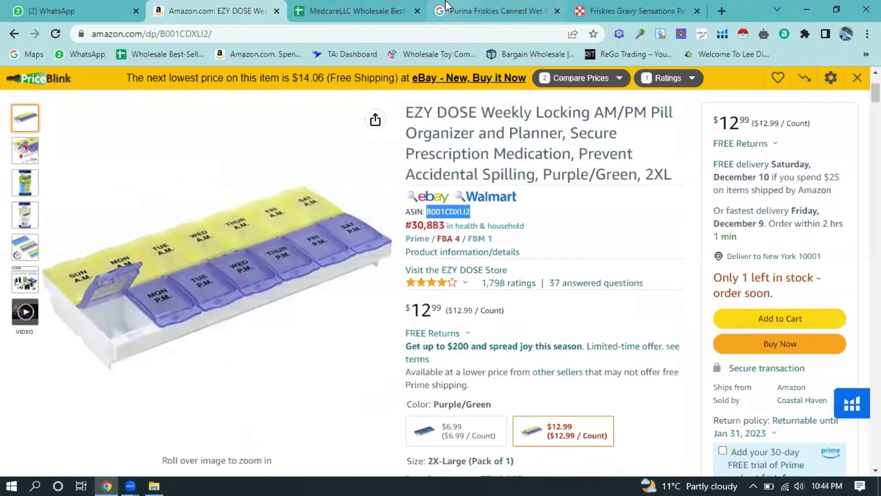
# - Find the Amazon FBA Revenue Calculator through Google and continue as a guest
pyautogui.click(719, 7)
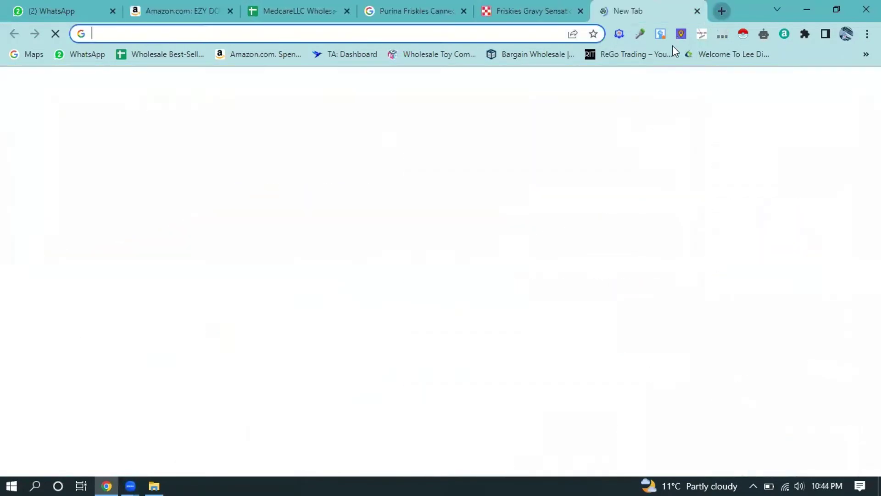
pyautogui.click(407, 269)
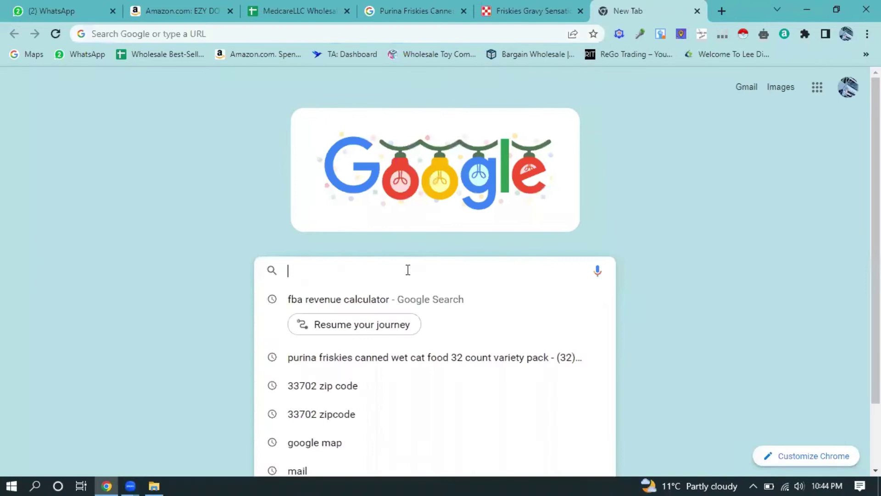
pyautogui.click(374, 298)
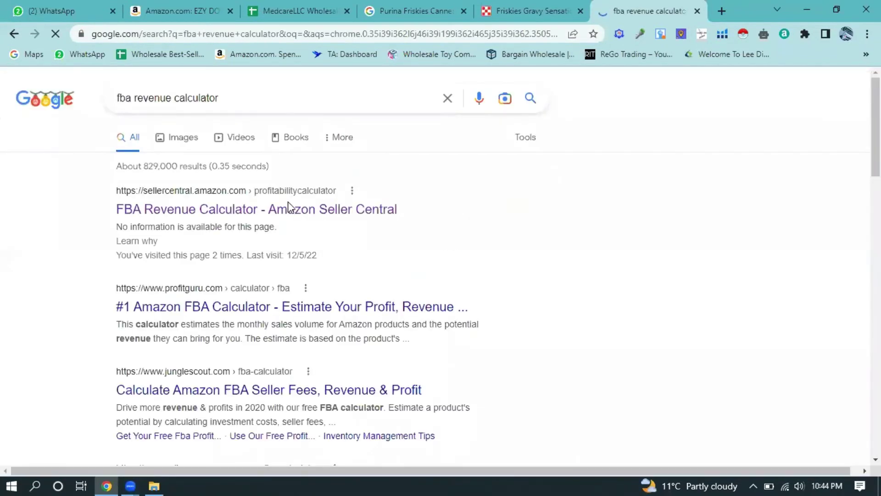
pyautogui.click(295, 216)
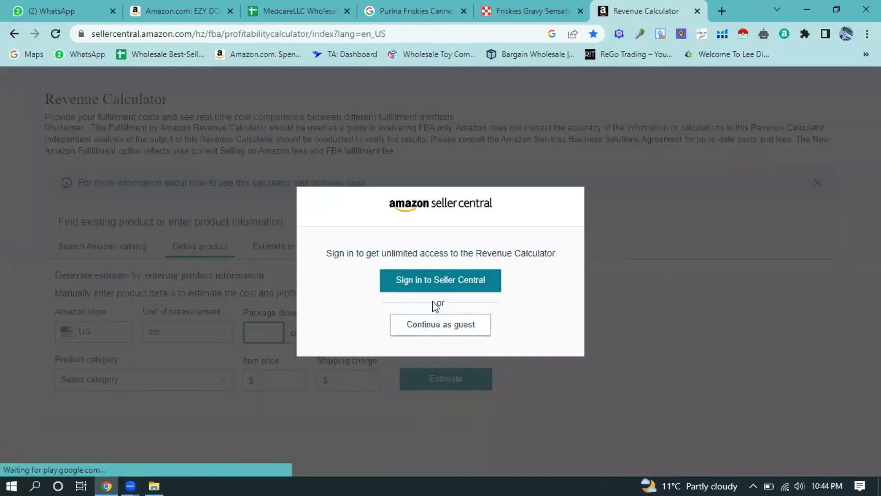
pyautogui.click(445, 325)
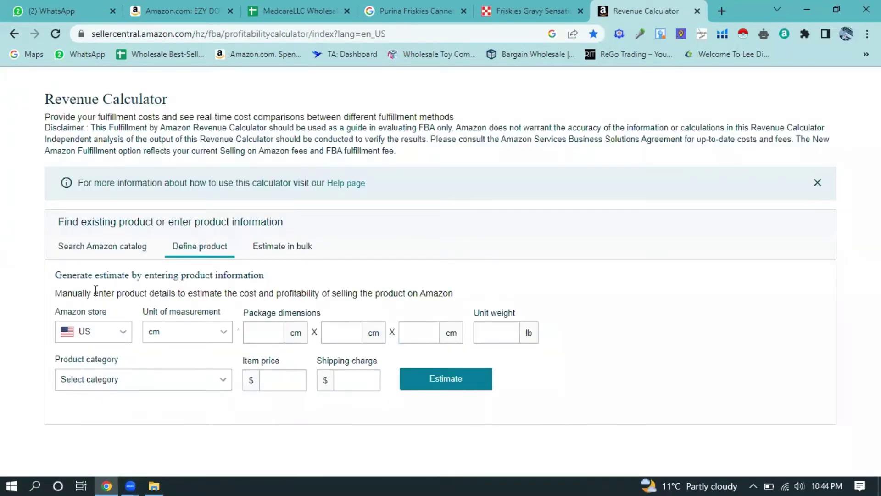
# - Search the Amazon catalog for B001CDXLI2 and scroll to its $5.75 FBA net profit estimate
pyautogui.click(104, 248)
pyautogui.click(214, 335)
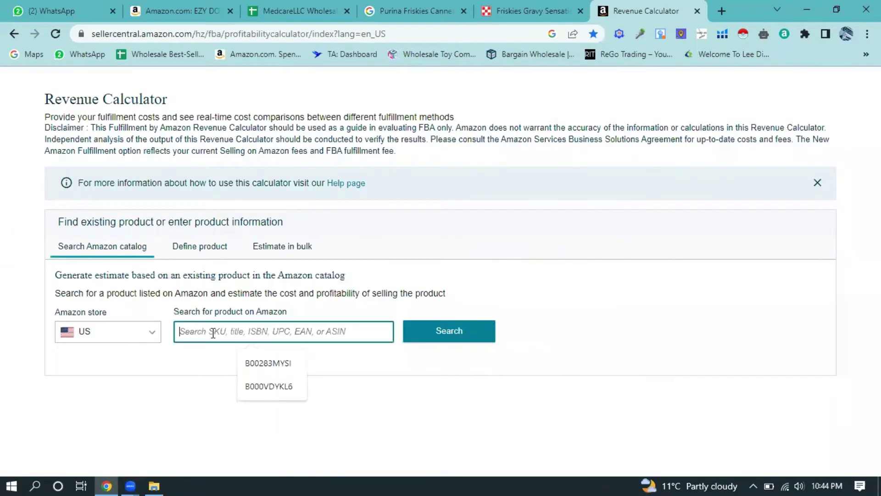
pyautogui.write('B001CDXLI2')
pyautogui.click(437, 339)
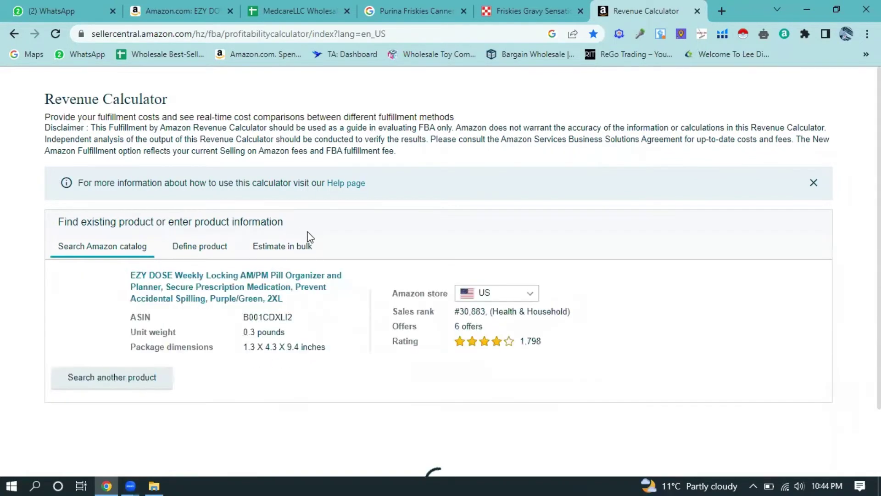
pyautogui.scroll(-2, 312, 257)
pyautogui.scroll(-4, 224, 286)
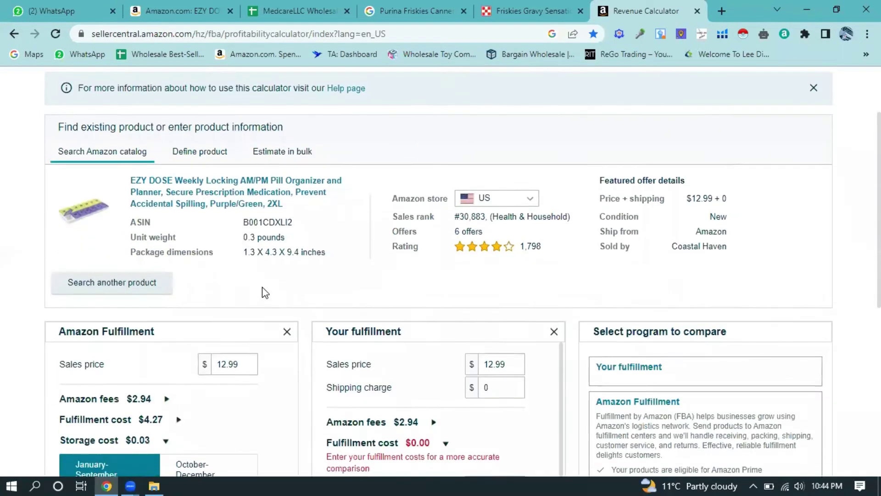
pyautogui.scroll(-3, 291, 268)
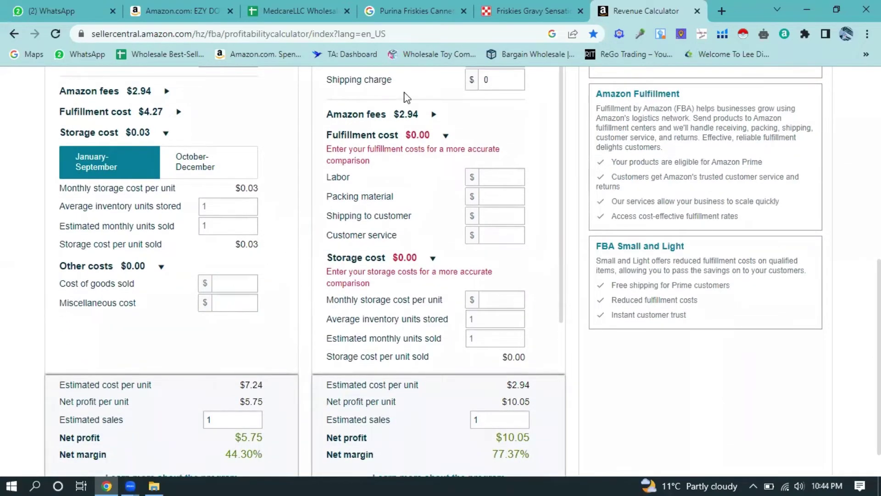
pyautogui.moveTo(519, 13)
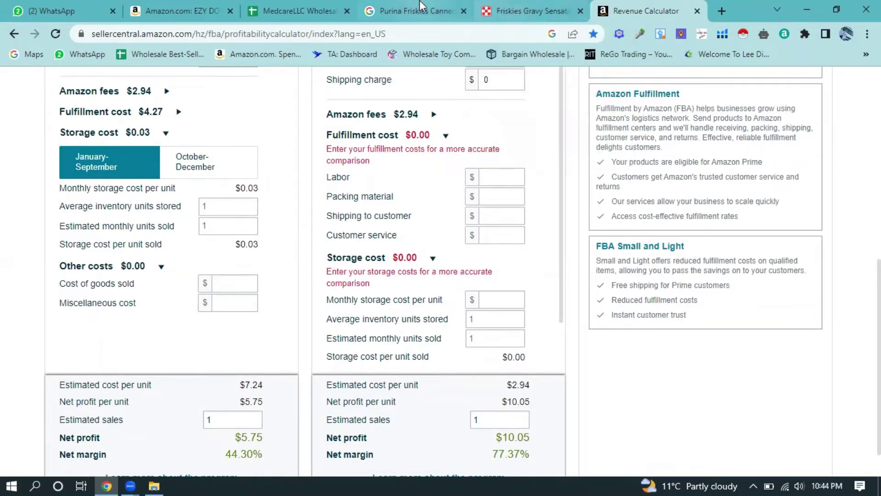
# - Enter the spreadsheet's $6.79 wholesale price as Amazon Fulfillment cost of goods sold
pyautogui.click(278, 8)
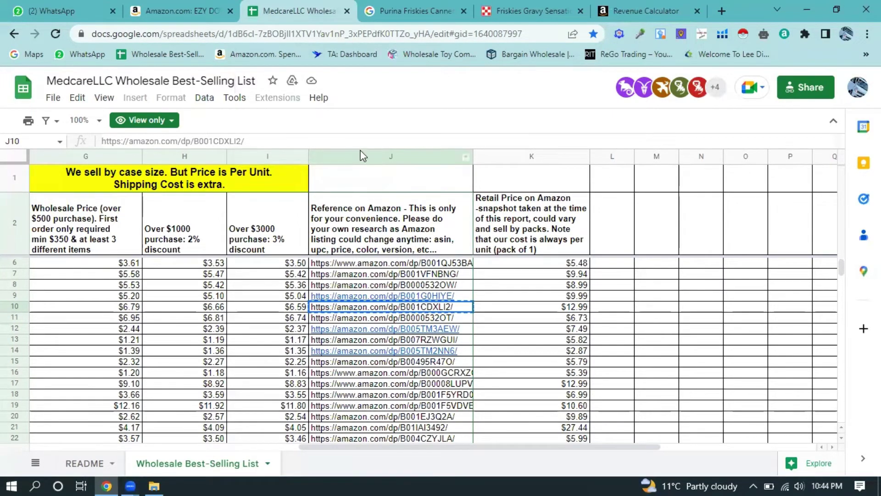
pyautogui.click(643, 11)
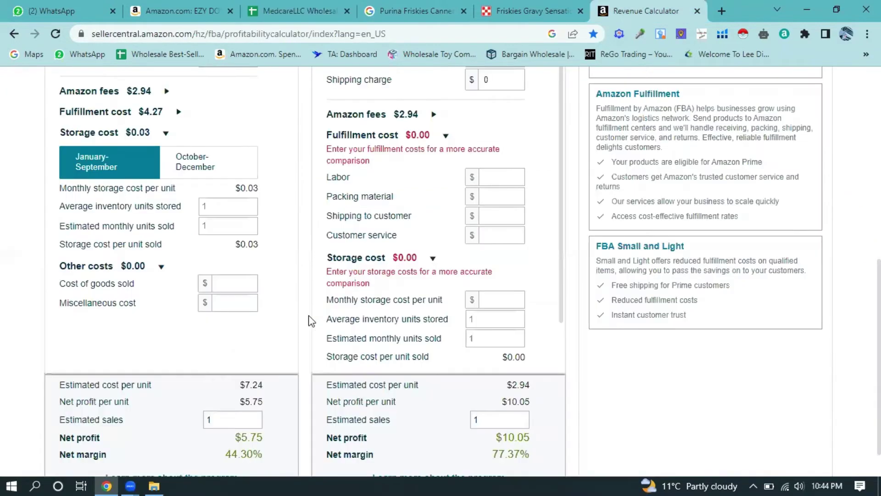
pyautogui.click(217, 279)
pyautogui.write('6.79')
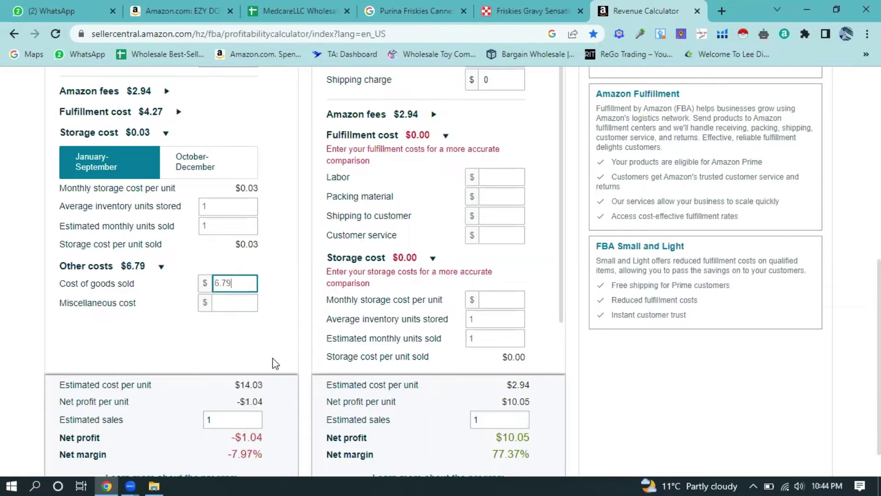
pyautogui.scroll(-1, 274, 362)
pyautogui.scroll(-1, 274, 363)
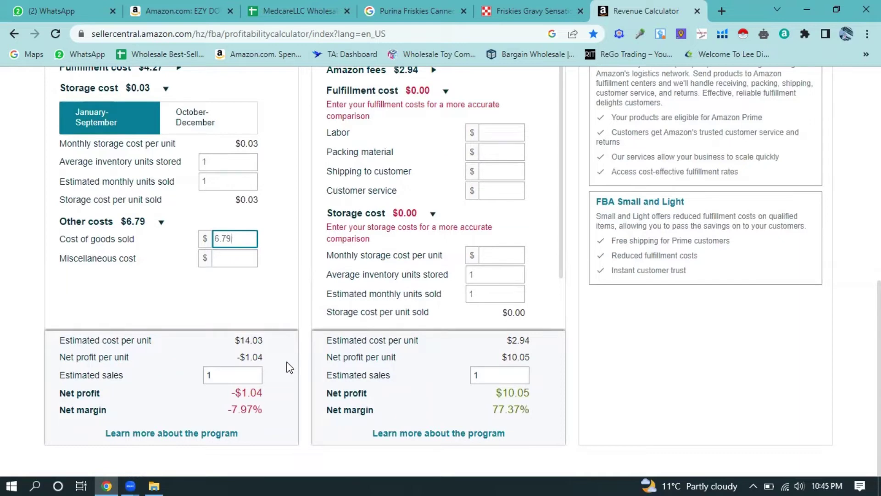
pyautogui.click(303, 6)
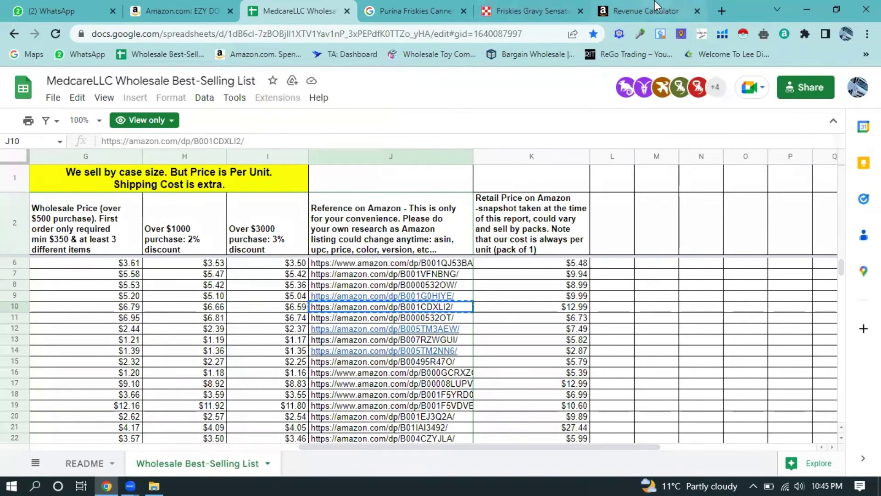
pyautogui.click(659, 16)
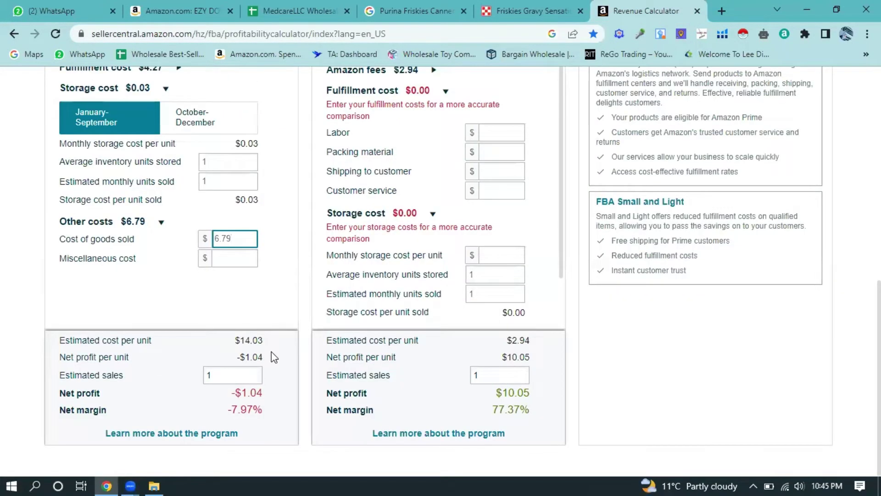
pyautogui.scroll(4, 165, 293)
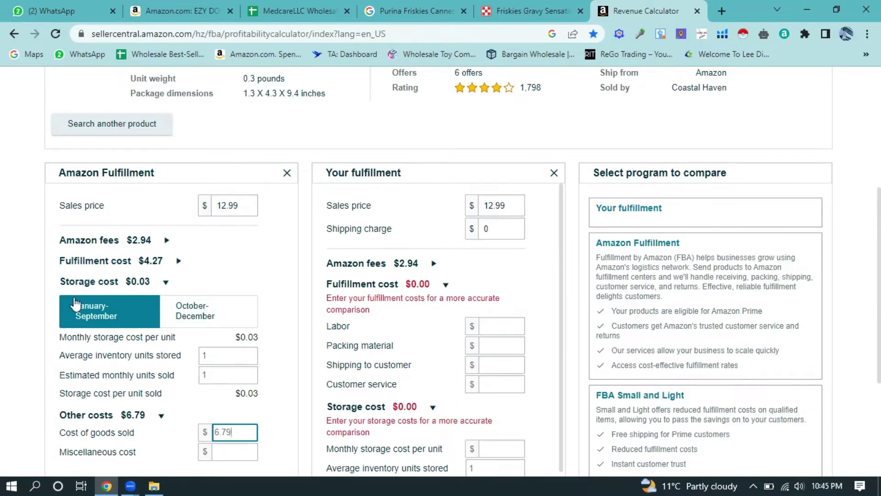
# - Toggle repeatedly between January–September and October–December storage costs
pyautogui.click(191, 322)
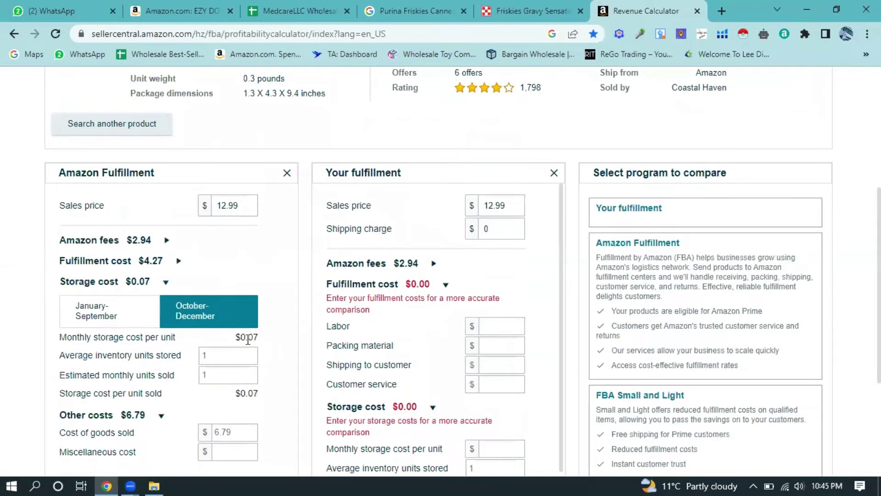
pyautogui.click(126, 323)
pyautogui.click(195, 321)
pyautogui.click(117, 322)
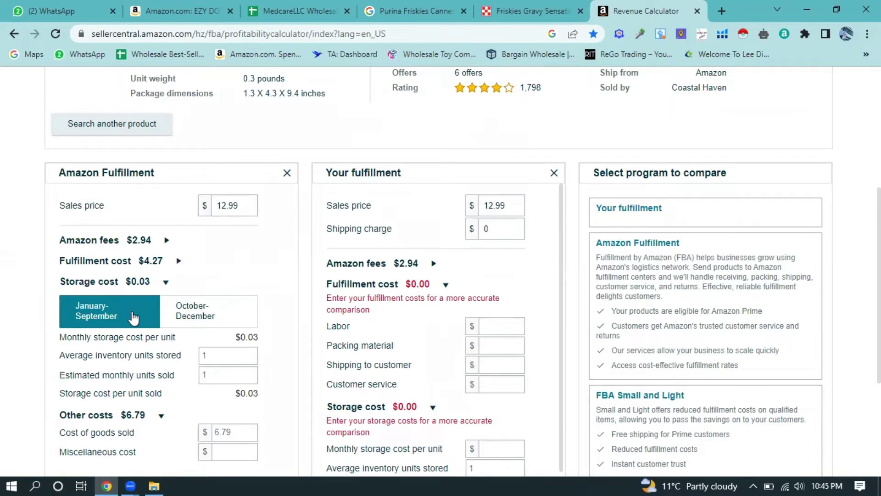
pyautogui.click(184, 316)
pyautogui.click(119, 312)
pyautogui.click(196, 321)
pyautogui.click(129, 323)
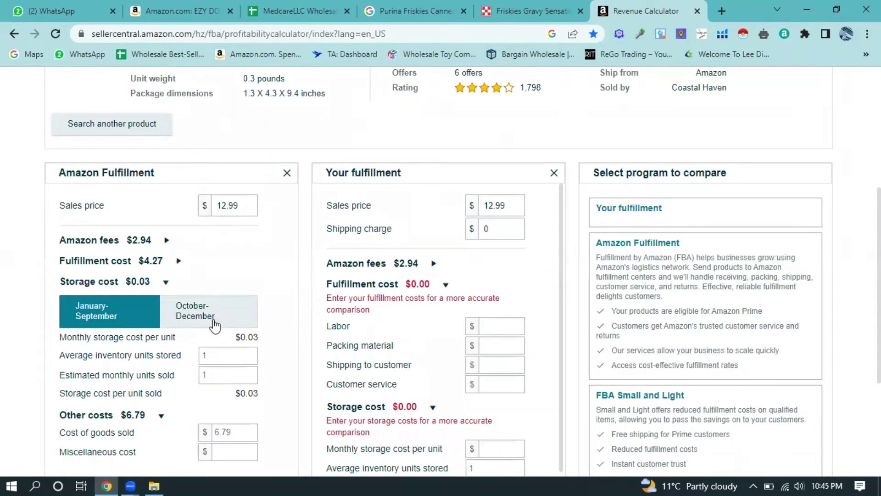
pyautogui.click(210, 322)
pyautogui.click(123, 315)
pyautogui.click(176, 315)
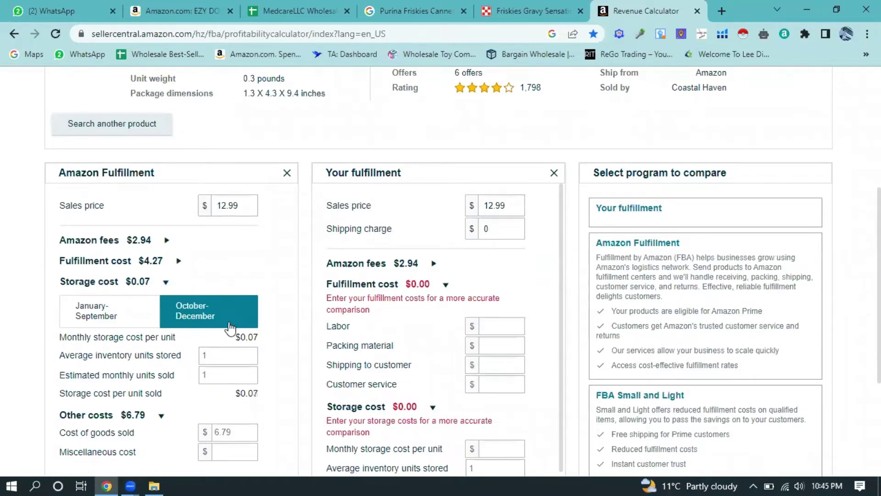
pyautogui.scroll(-4, 230, 329)
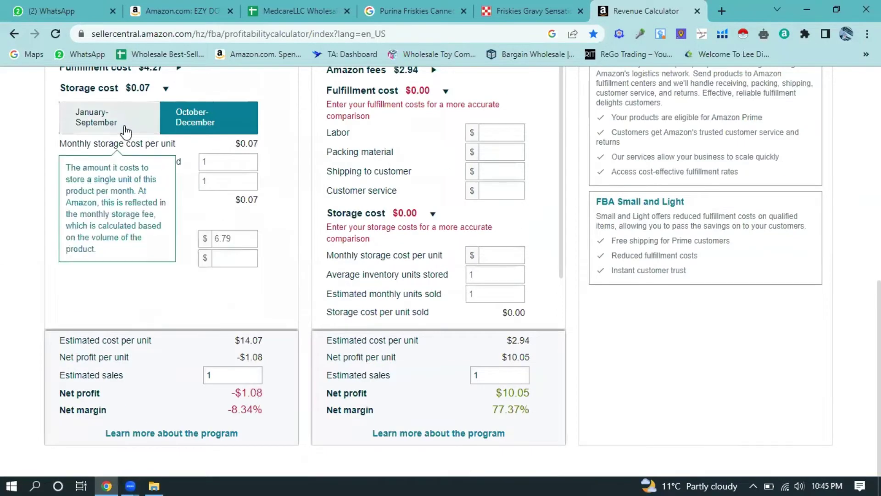
# - Compare seasonal profit, settling on October–December at -$1.08, then return to the EZY DOSE listing
pyautogui.click(126, 132)
pyautogui.click(195, 134)
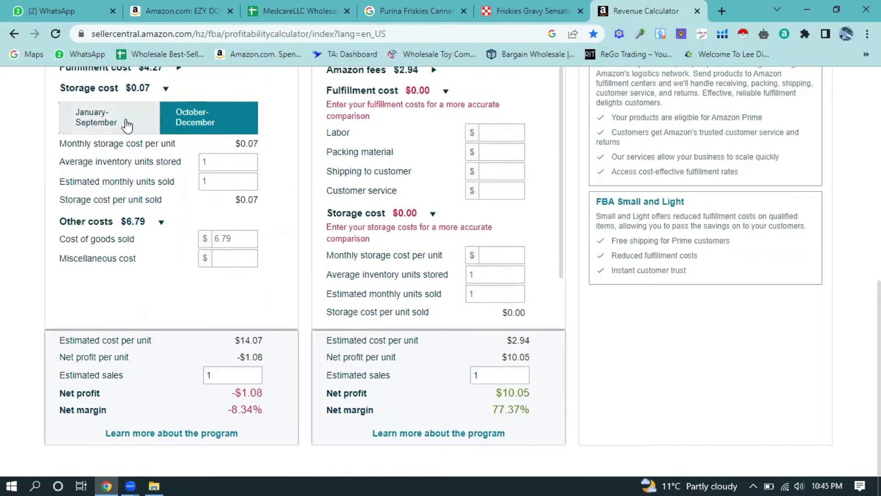
pyautogui.click(127, 125)
pyautogui.click(185, 123)
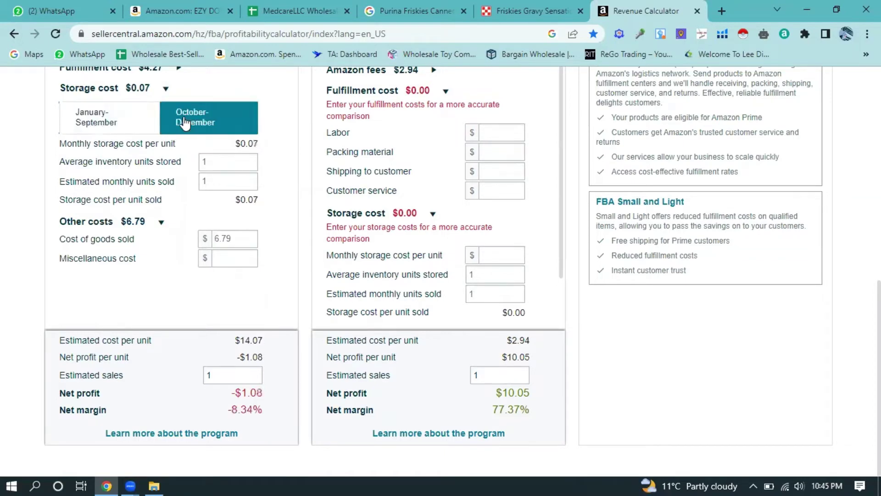
pyautogui.click(147, 127)
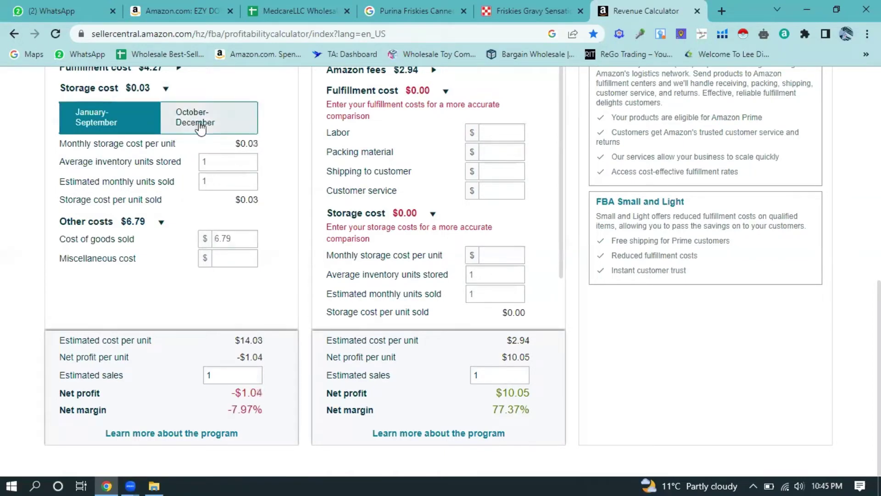
pyautogui.click(198, 124)
pyautogui.click(150, 128)
pyautogui.click(202, 125)
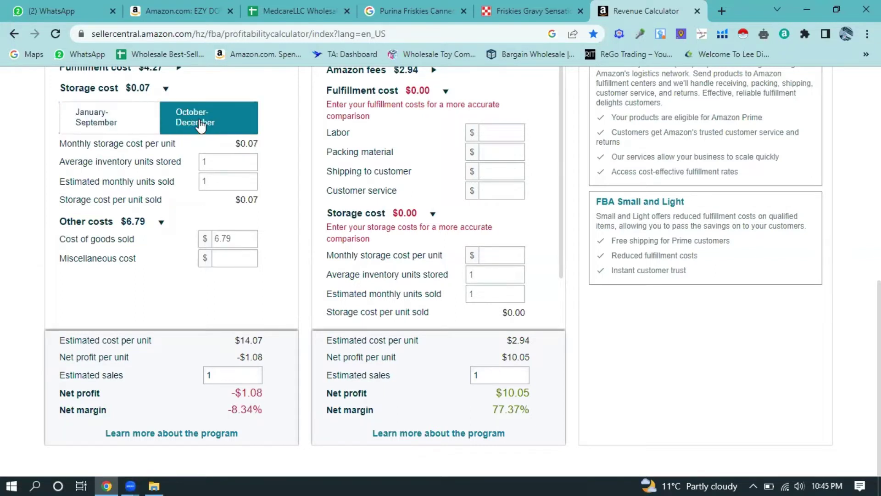
pyautogui.click(133, 124)
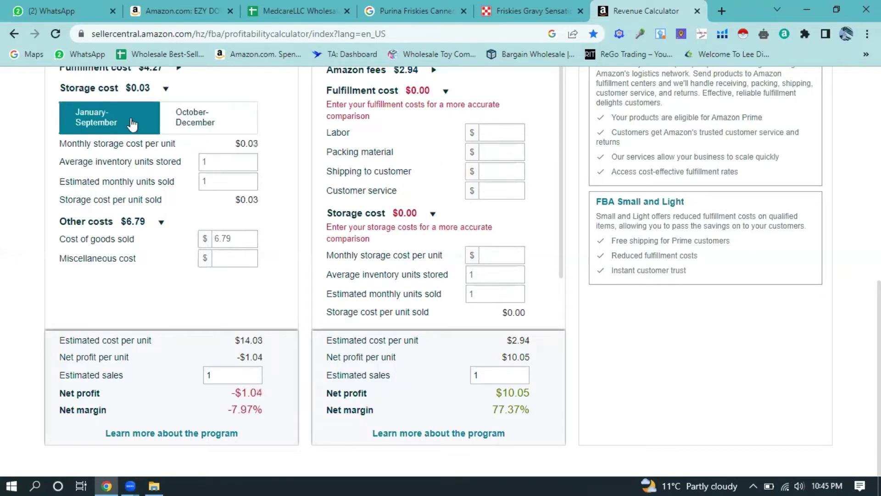
pyautogui.click(212, 121)
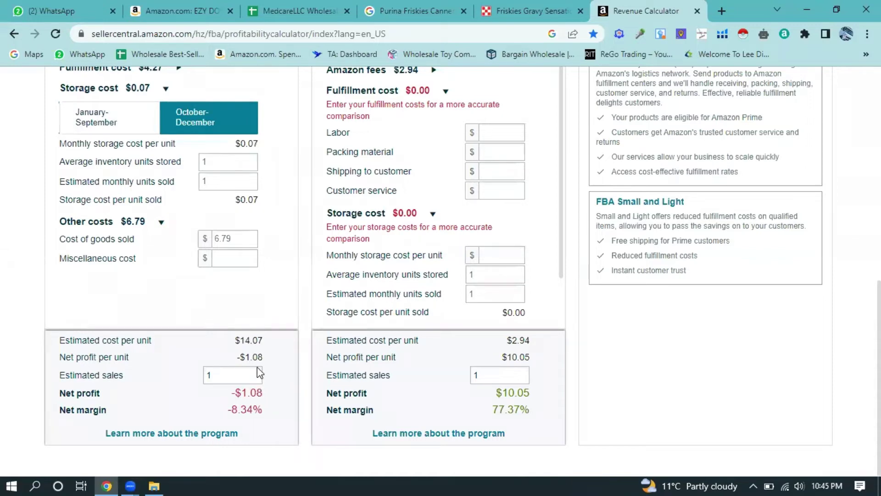
pyautogui.scroll(10, 404, 257)
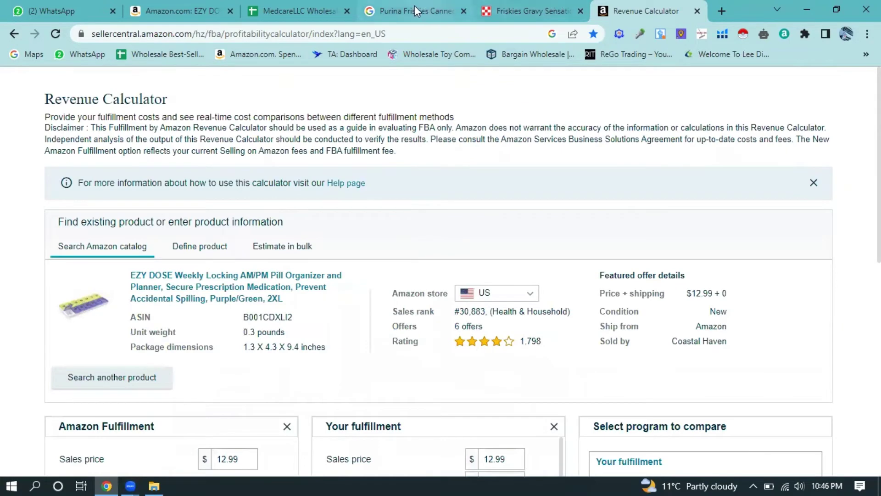
pyautogui.click(180, 10)
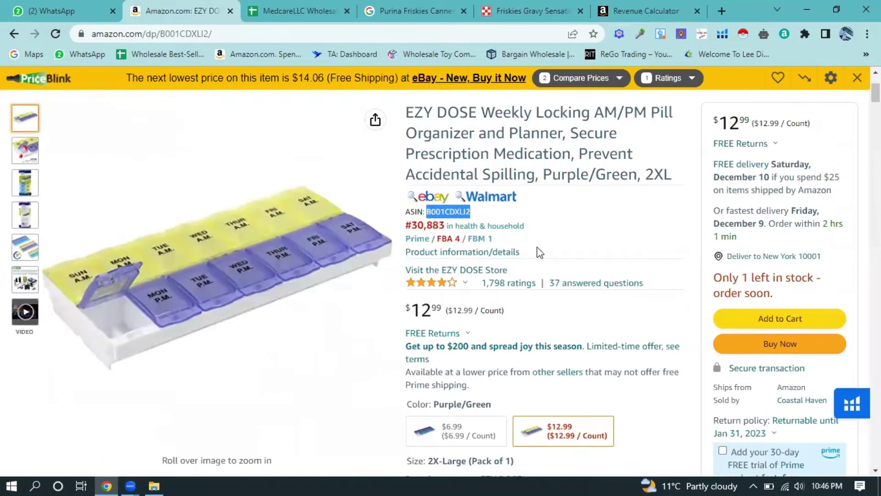